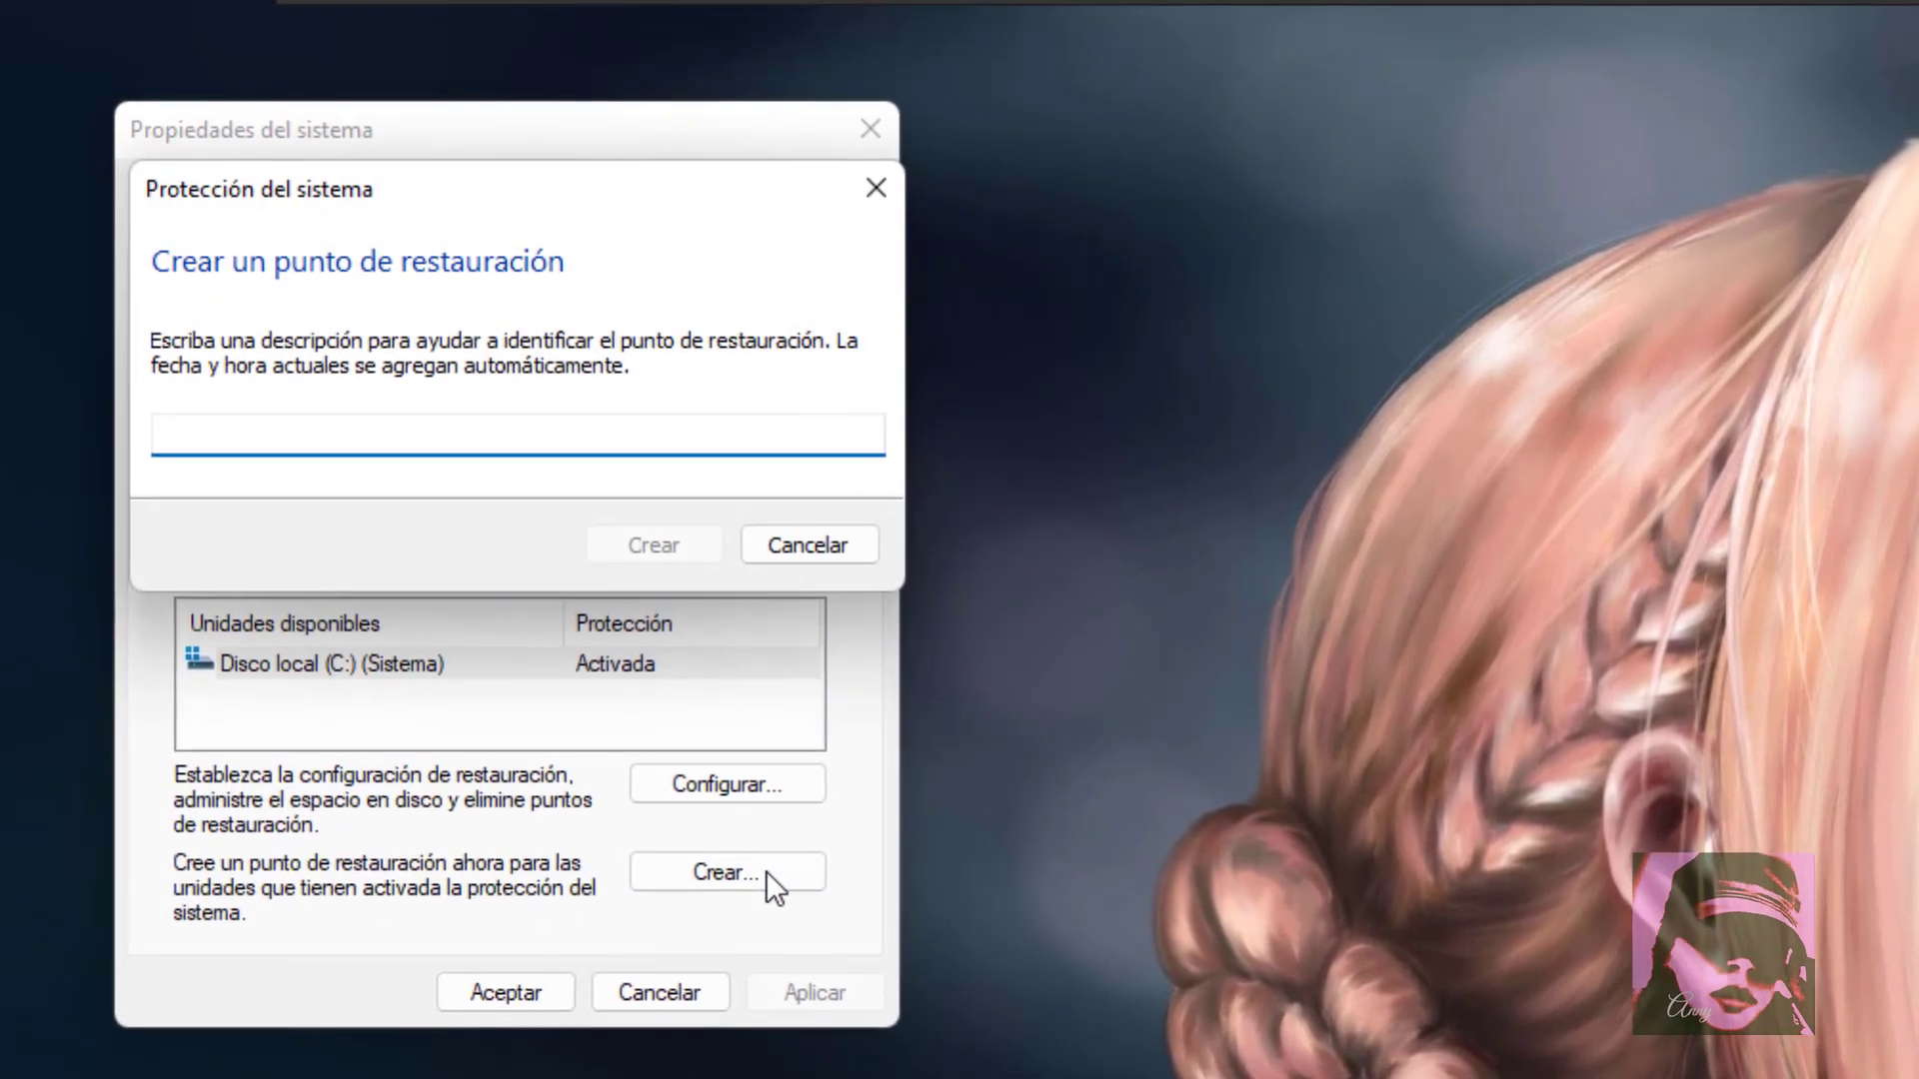
Create a system restore point described as "Gracias por suscribirte!!!" and accept the system properties
text(Gracias por suscribirte)
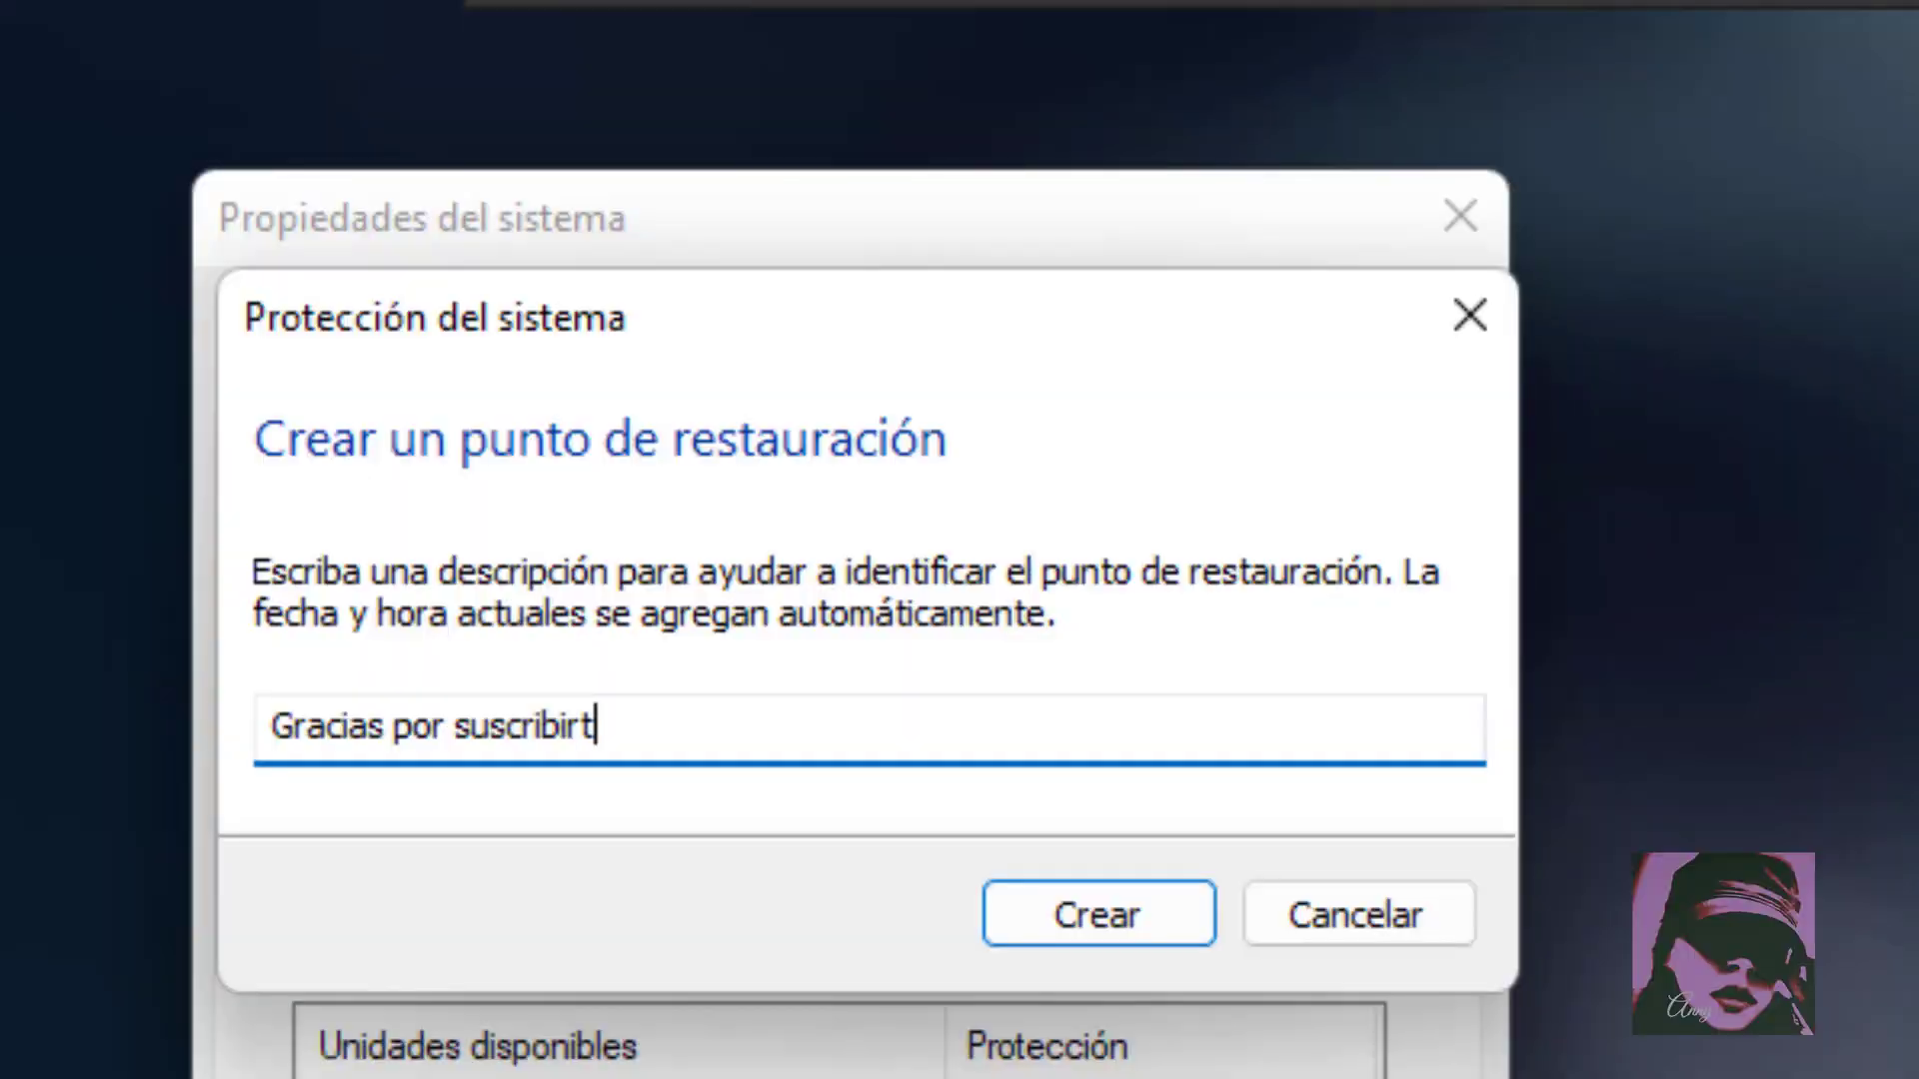
text(!!!)
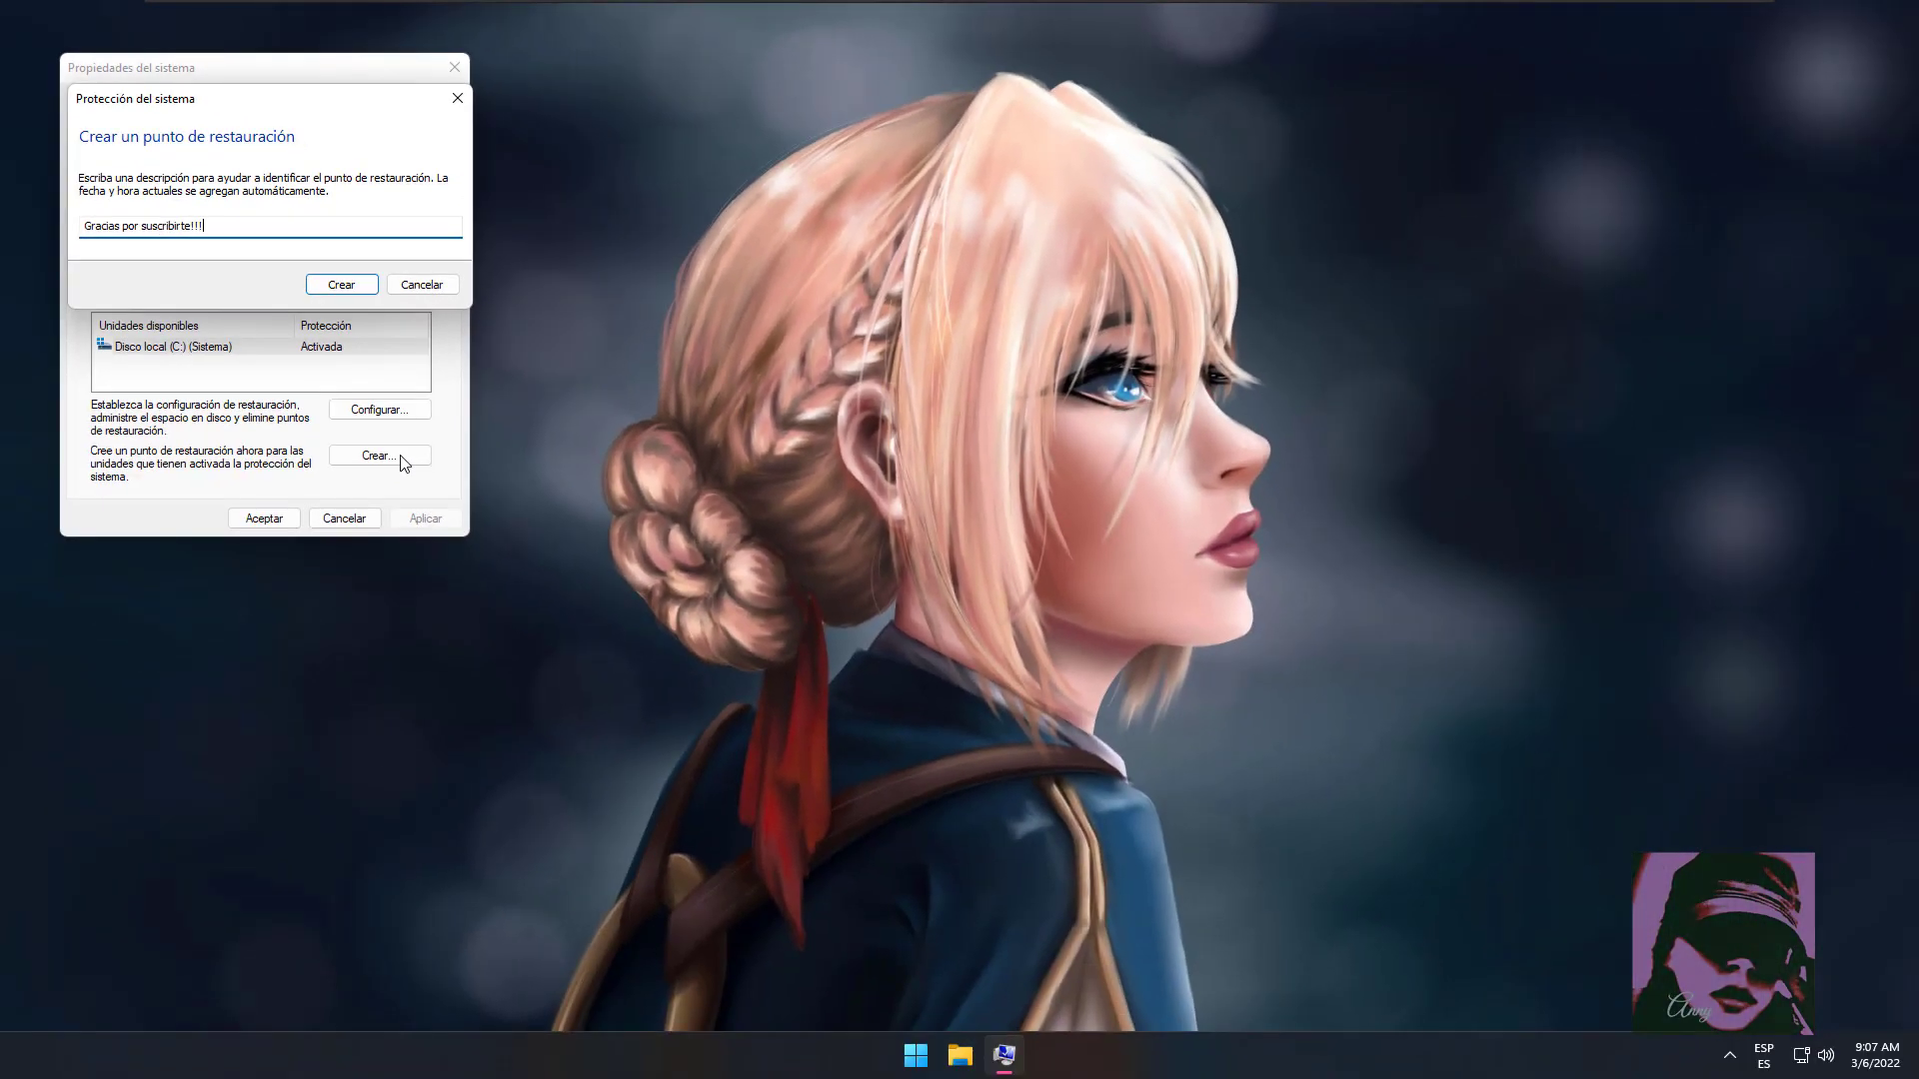
click(352, 281)
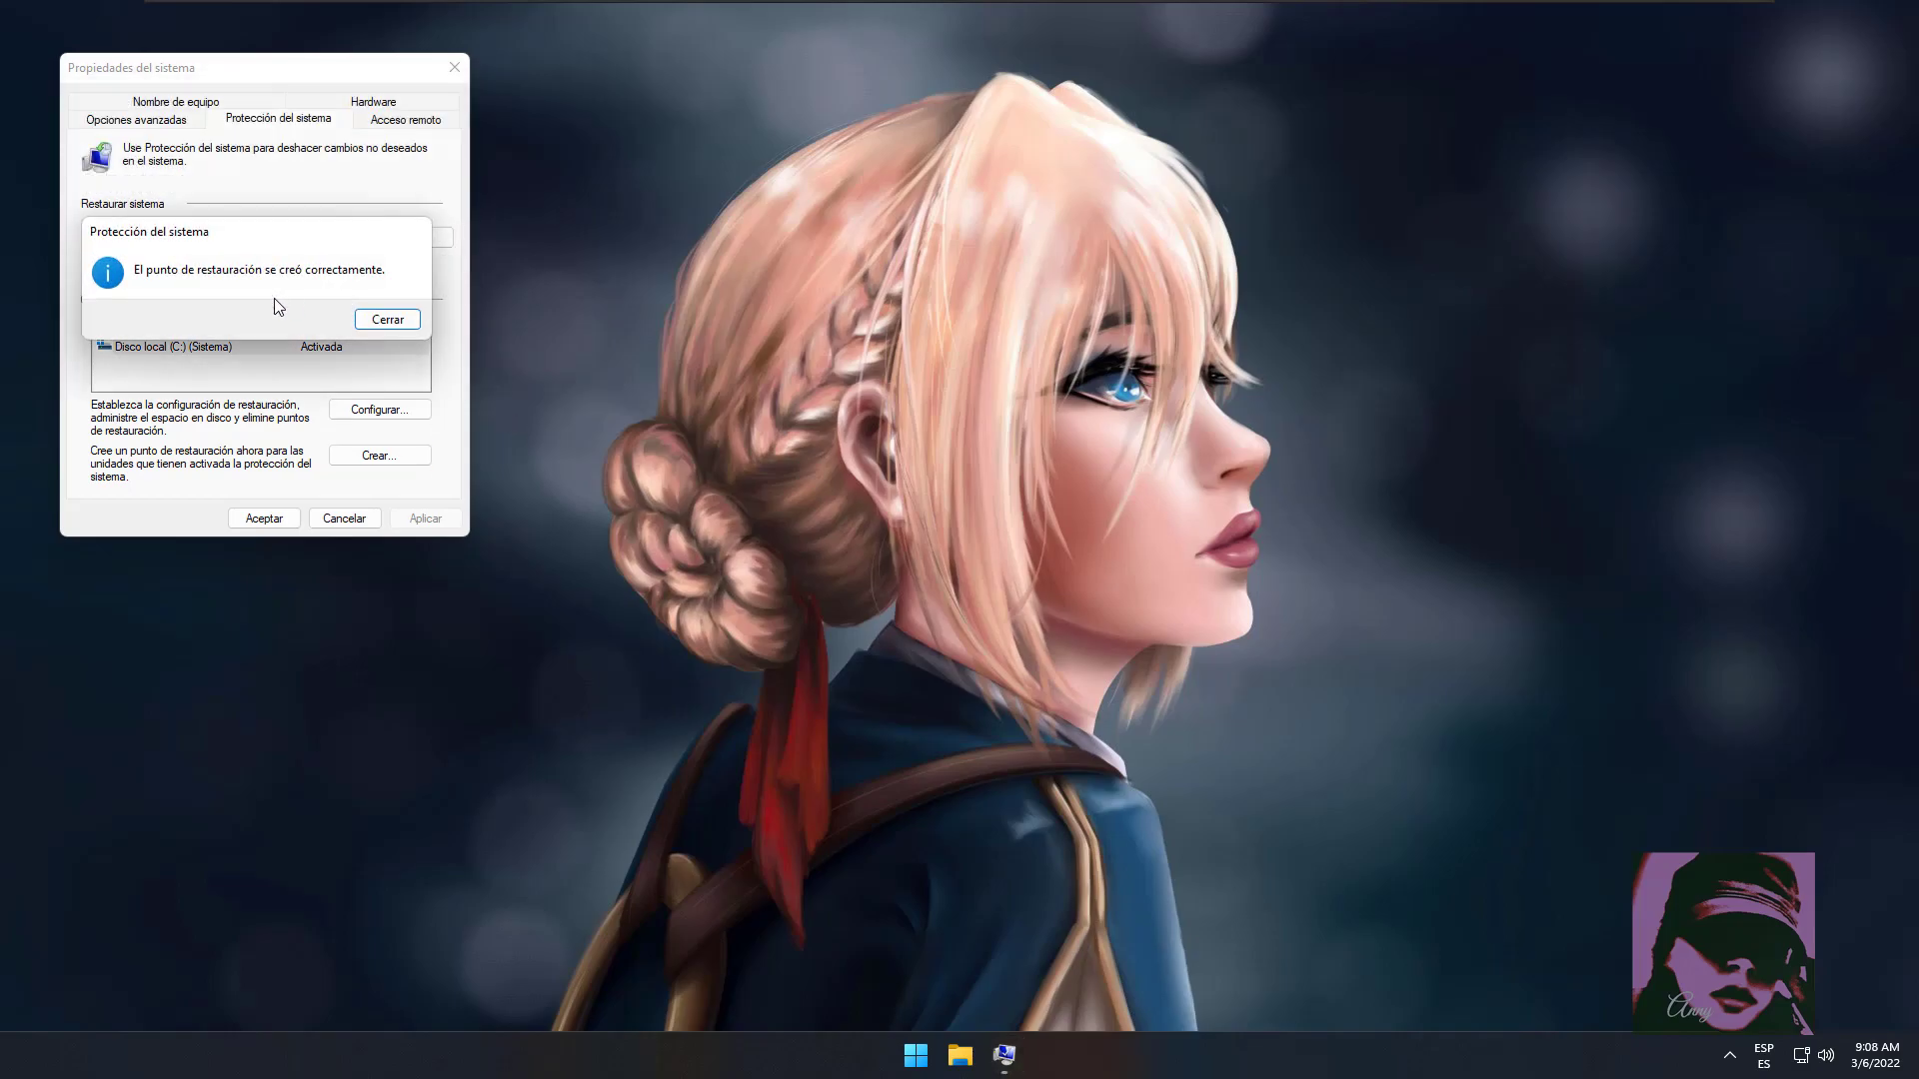
click(387, 320)
click(266, 519)
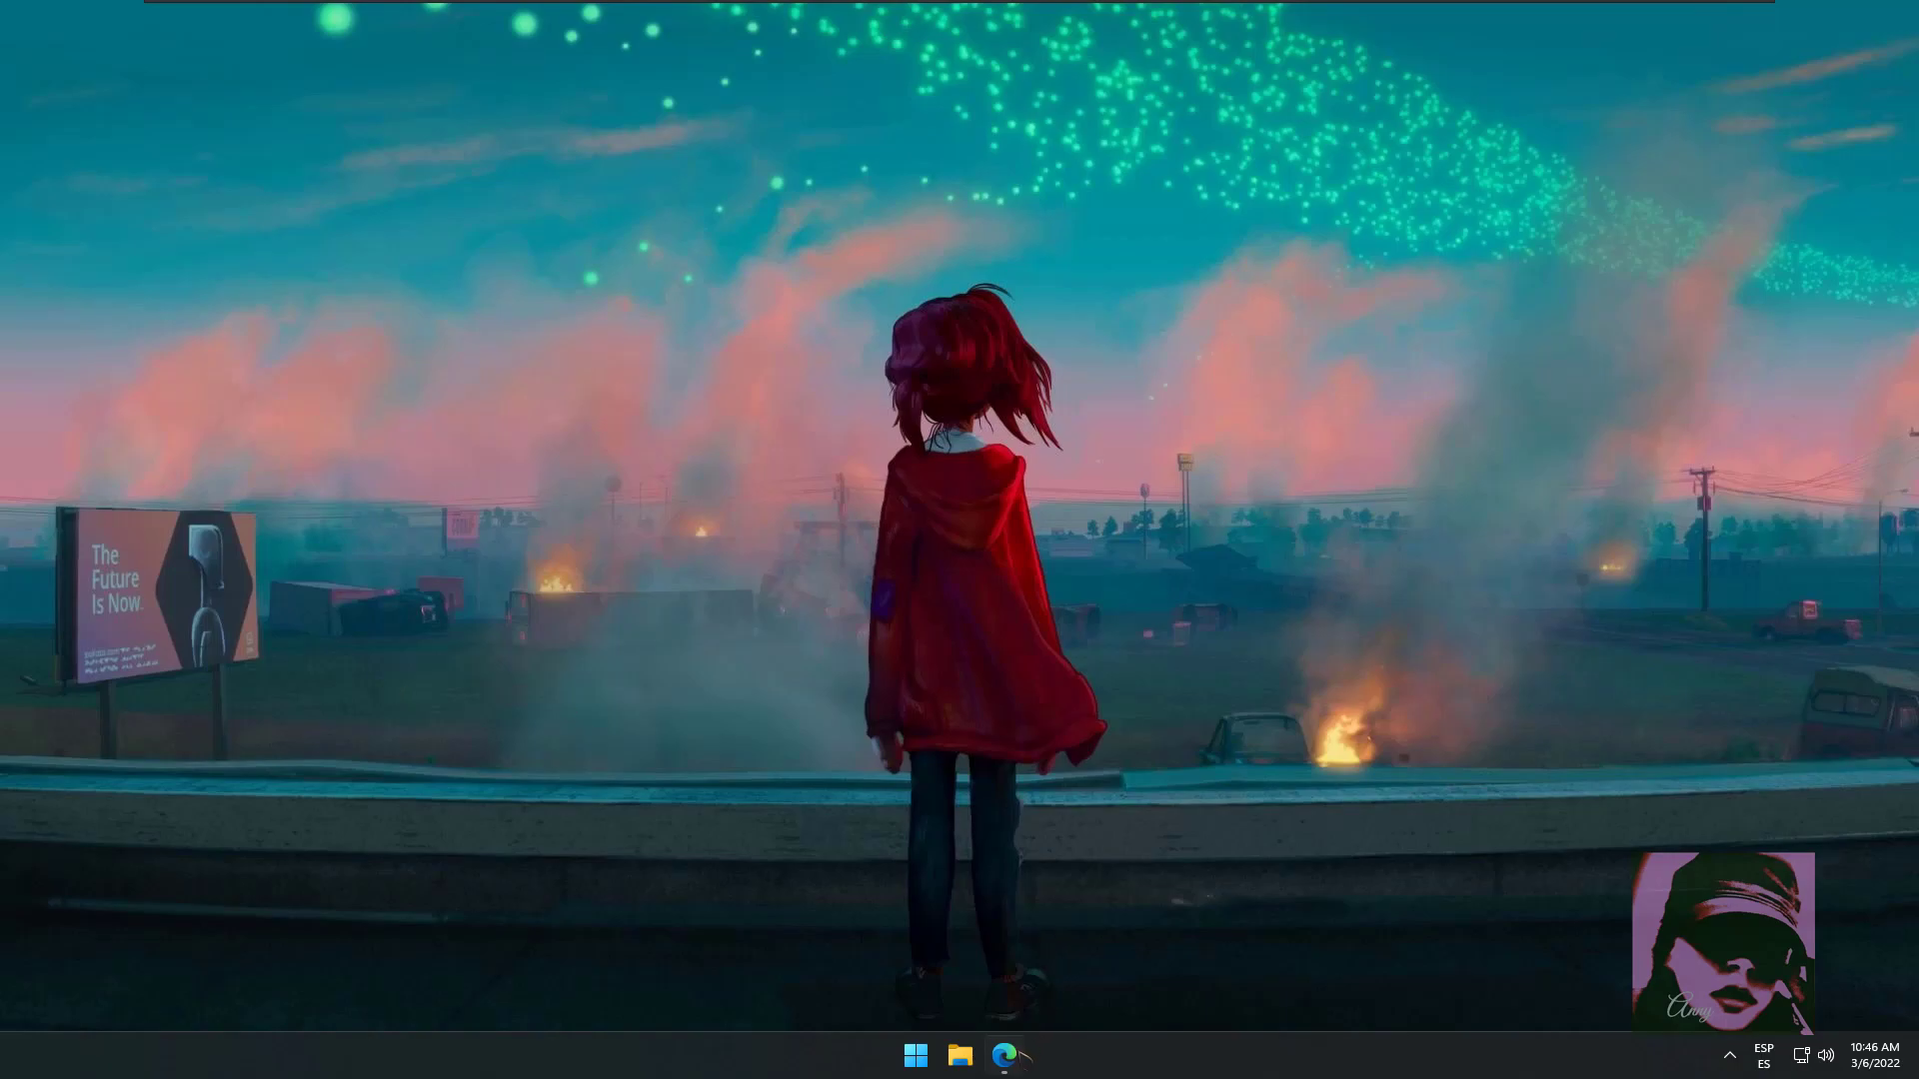
Switch to the Edge browser and download StartAllBack v3.3.3 from its website
mouse_move(1005, 1056)
click(1037, 886)
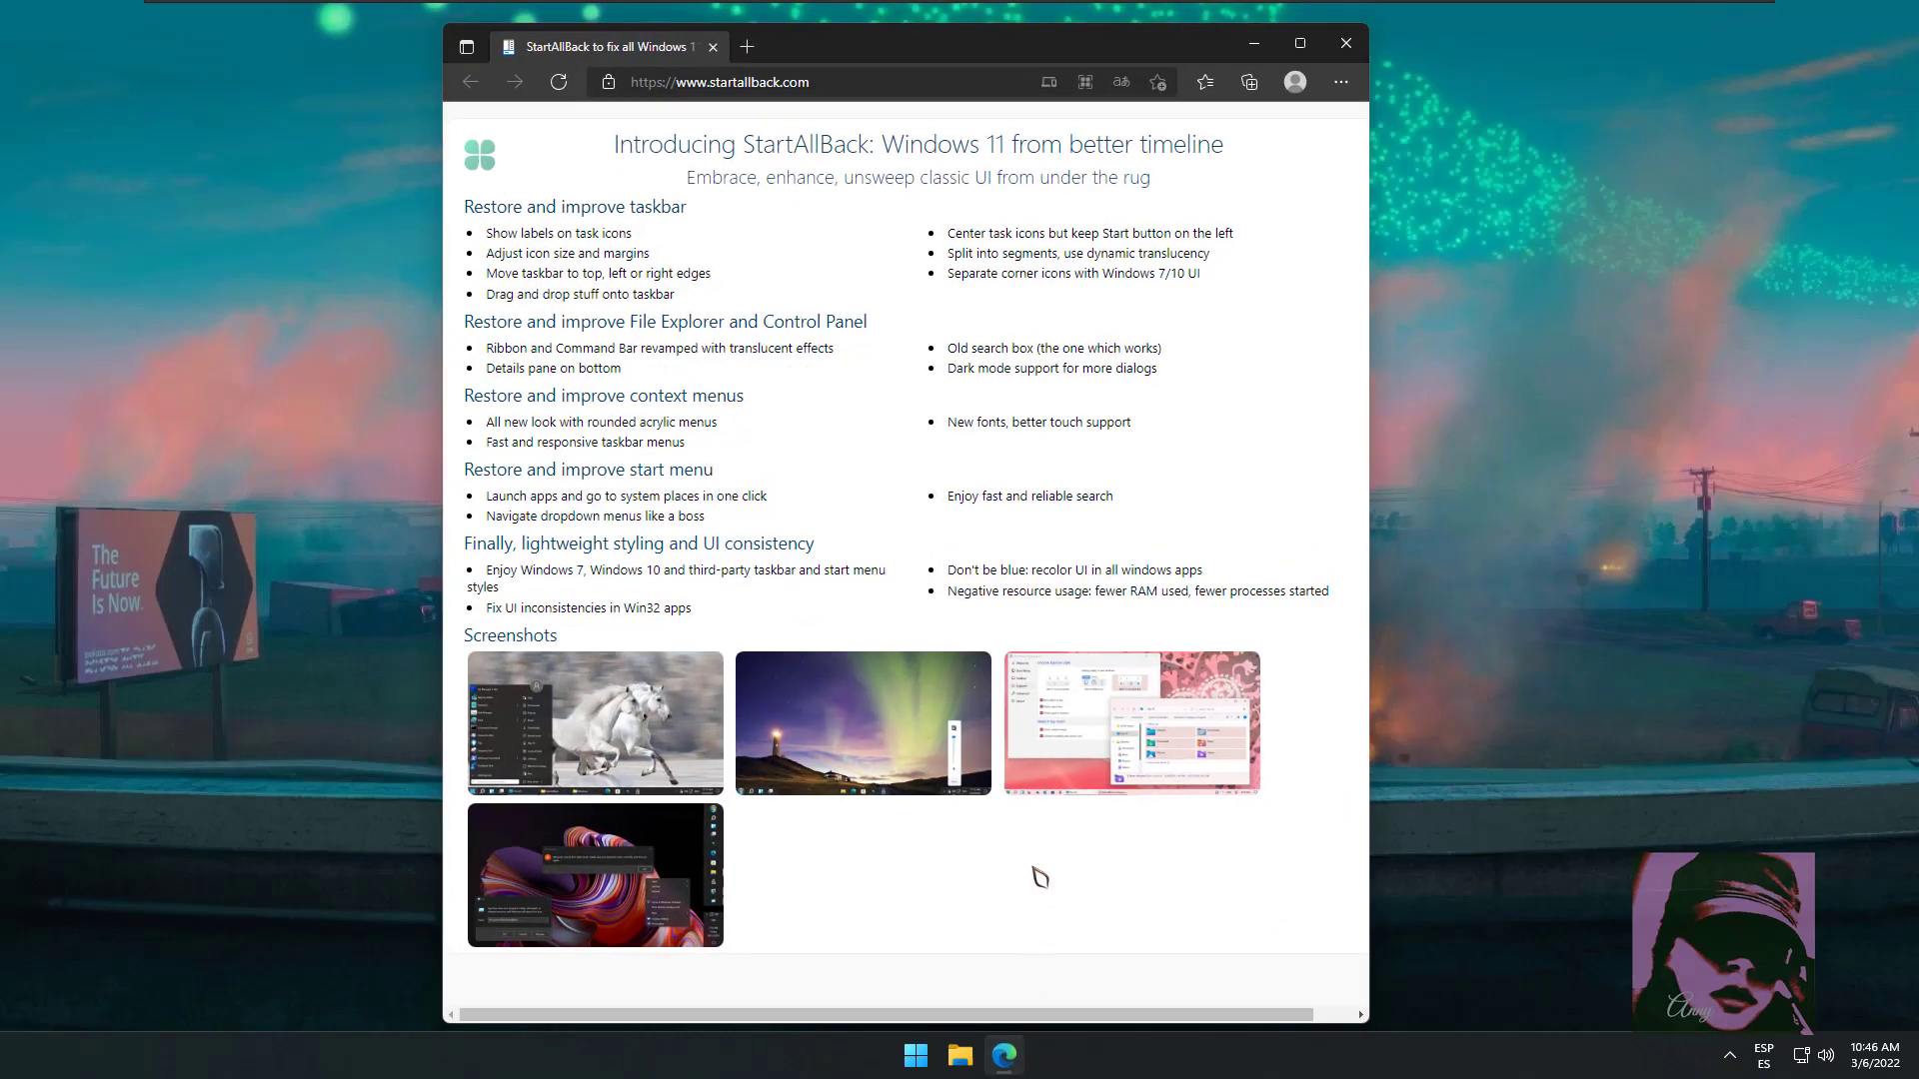
scroll(1034, 850, down, 2)
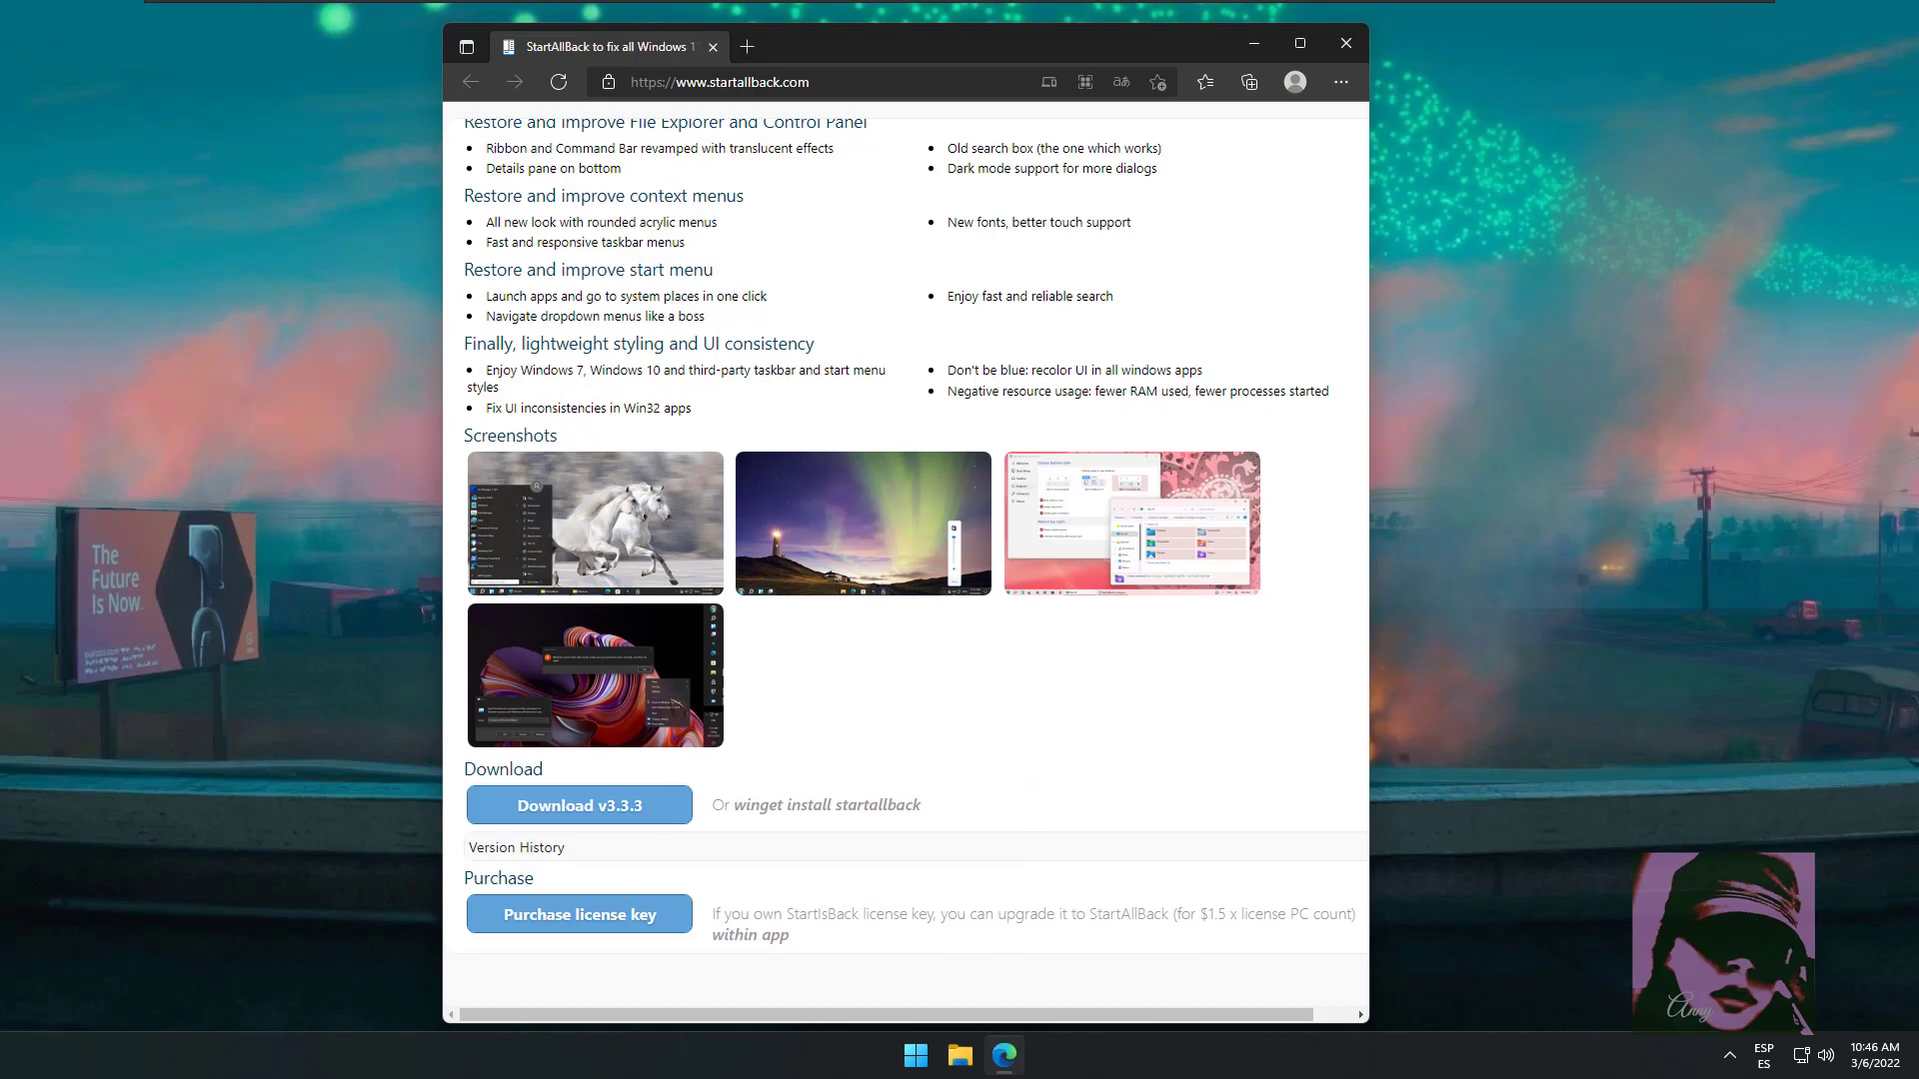
click(657, 814)
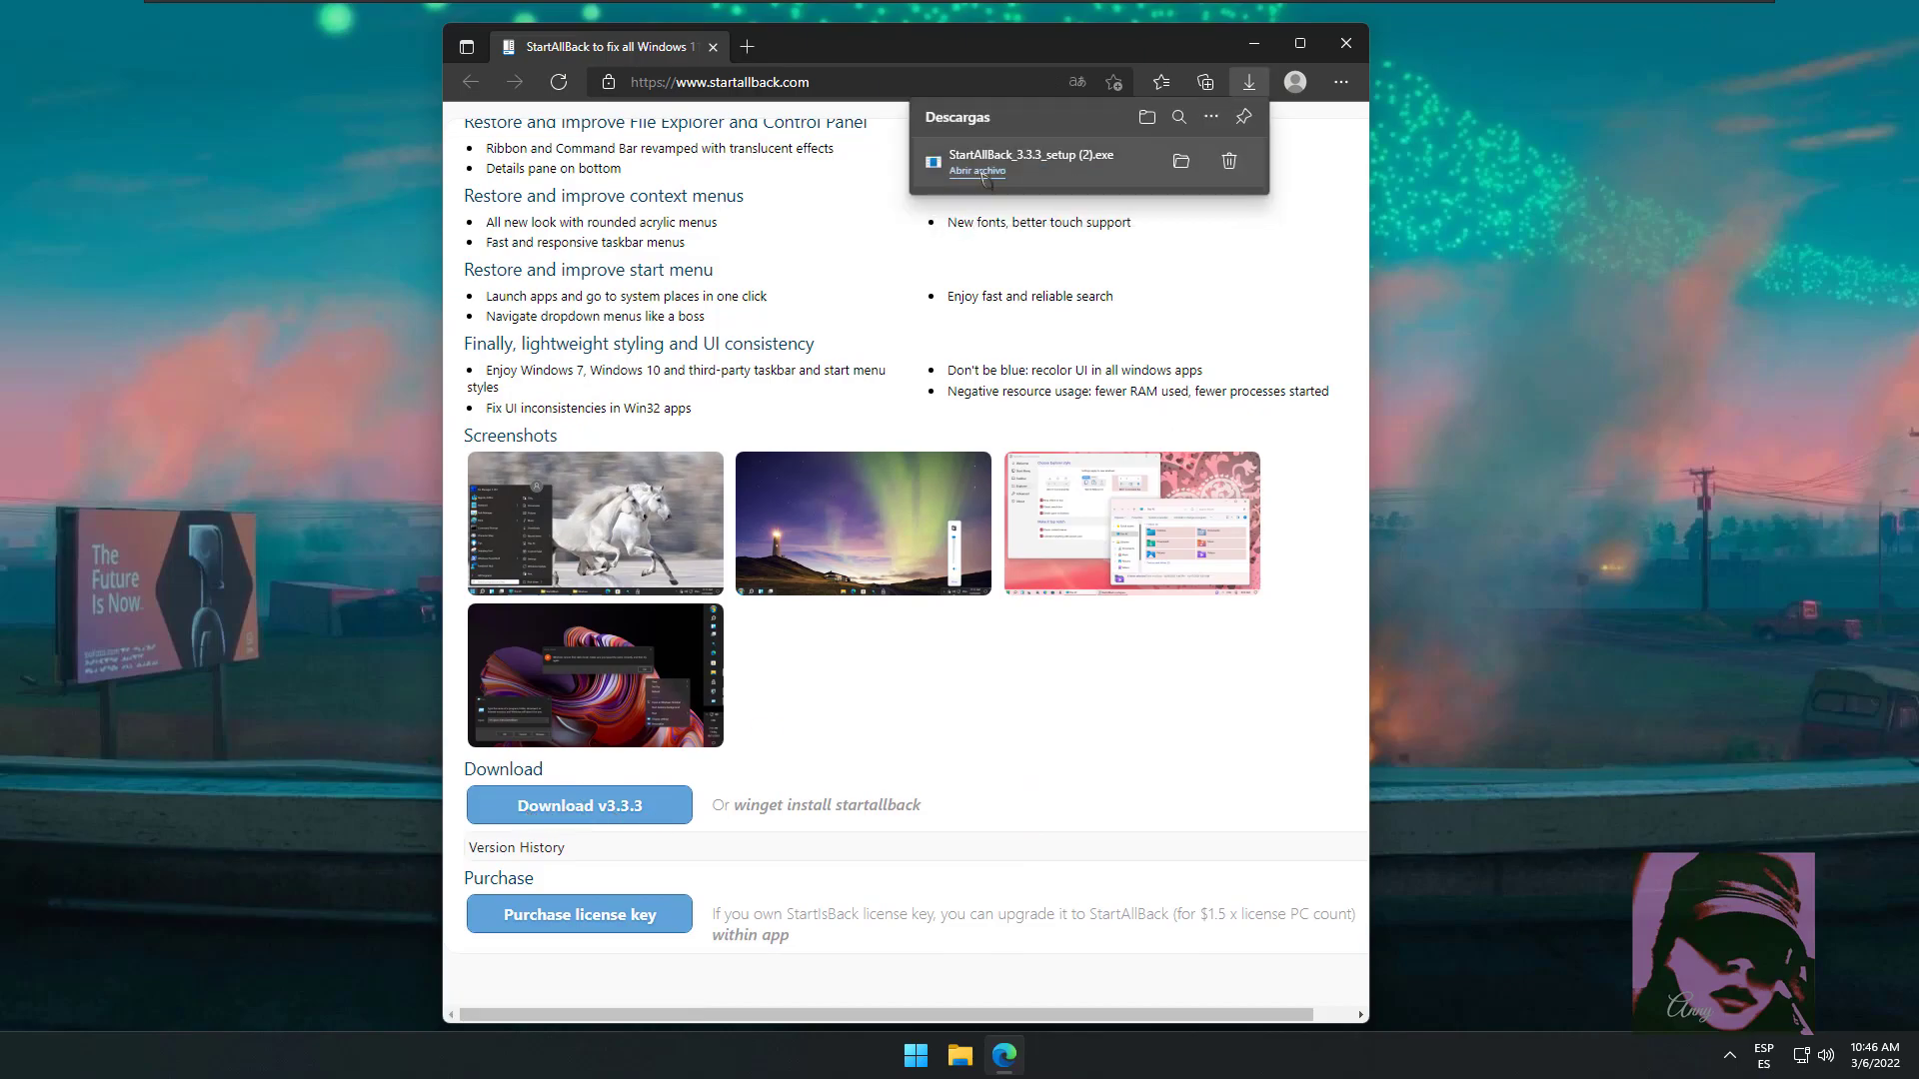
Launch the downloaded StartAllBack installer, minimize the browser and install the program only for the current user
click(982, 171)
click(1253, 43)
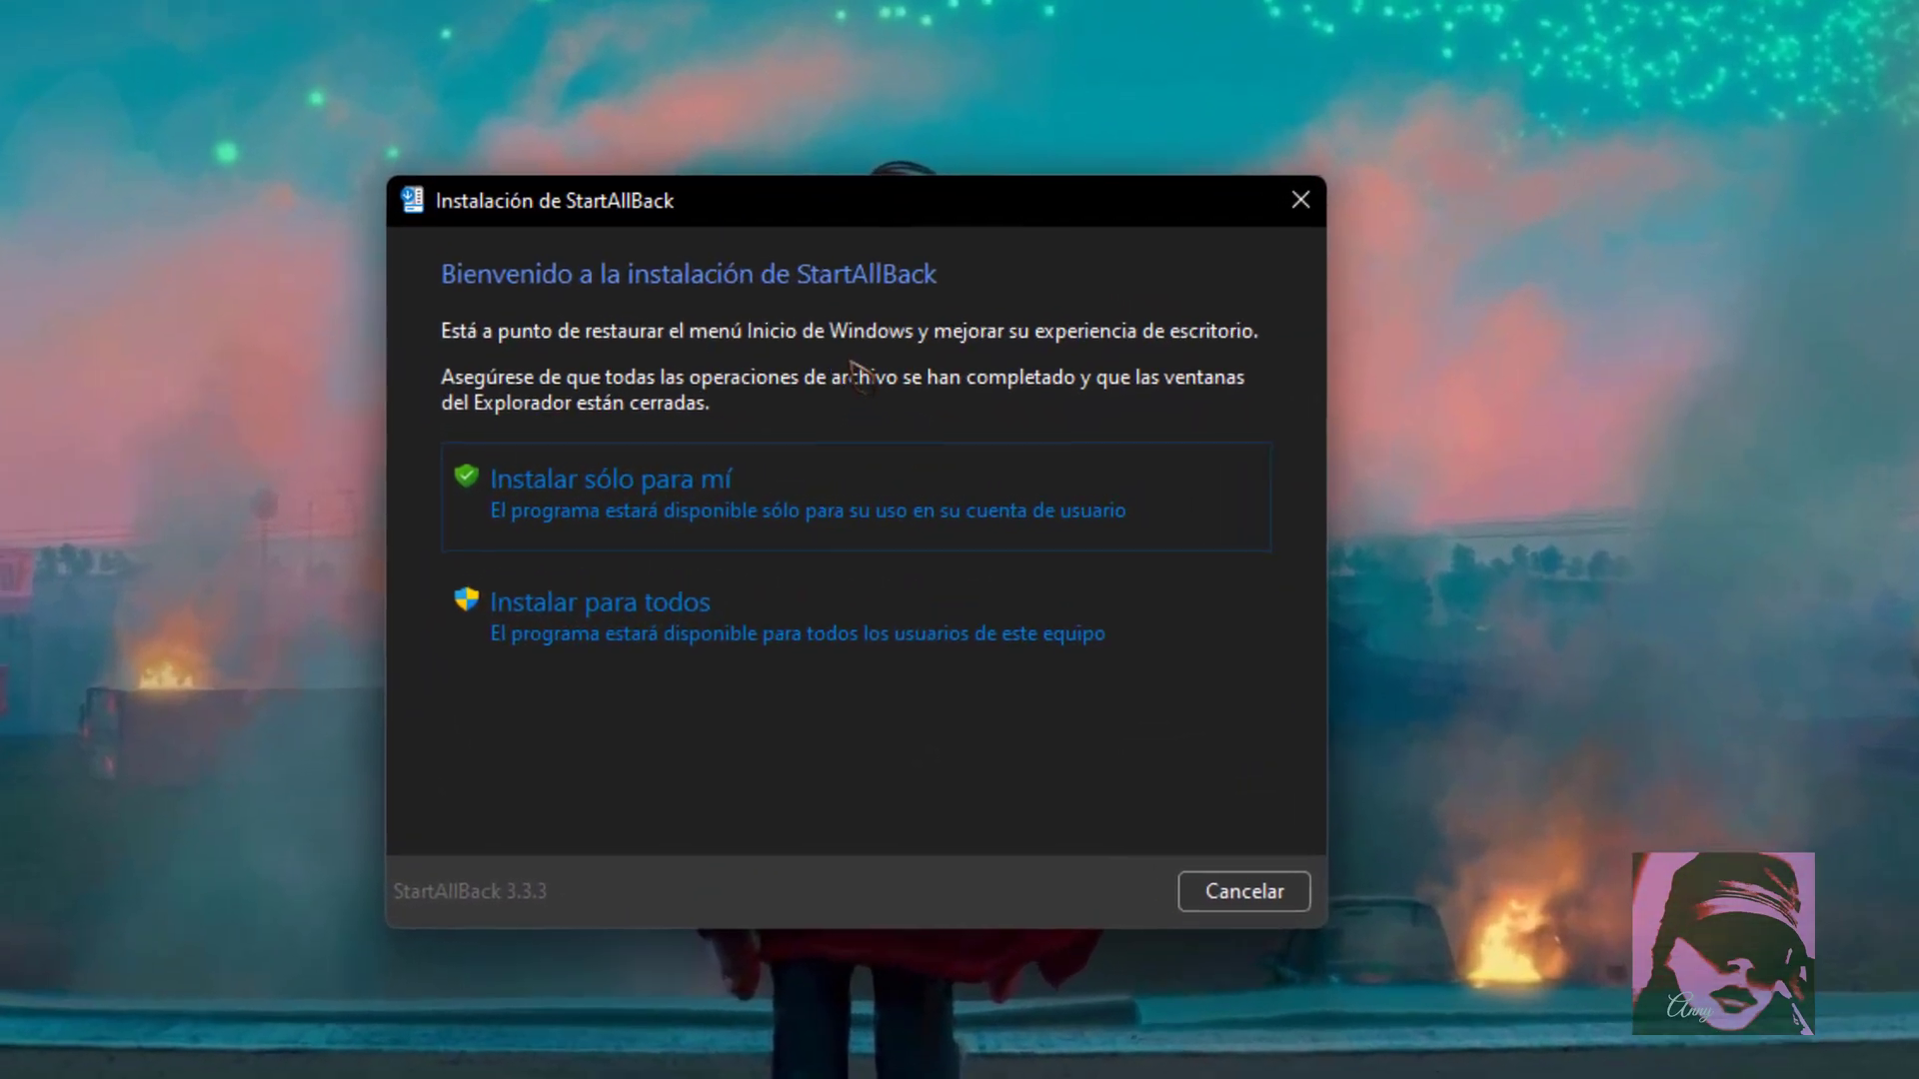
click(690, 499)
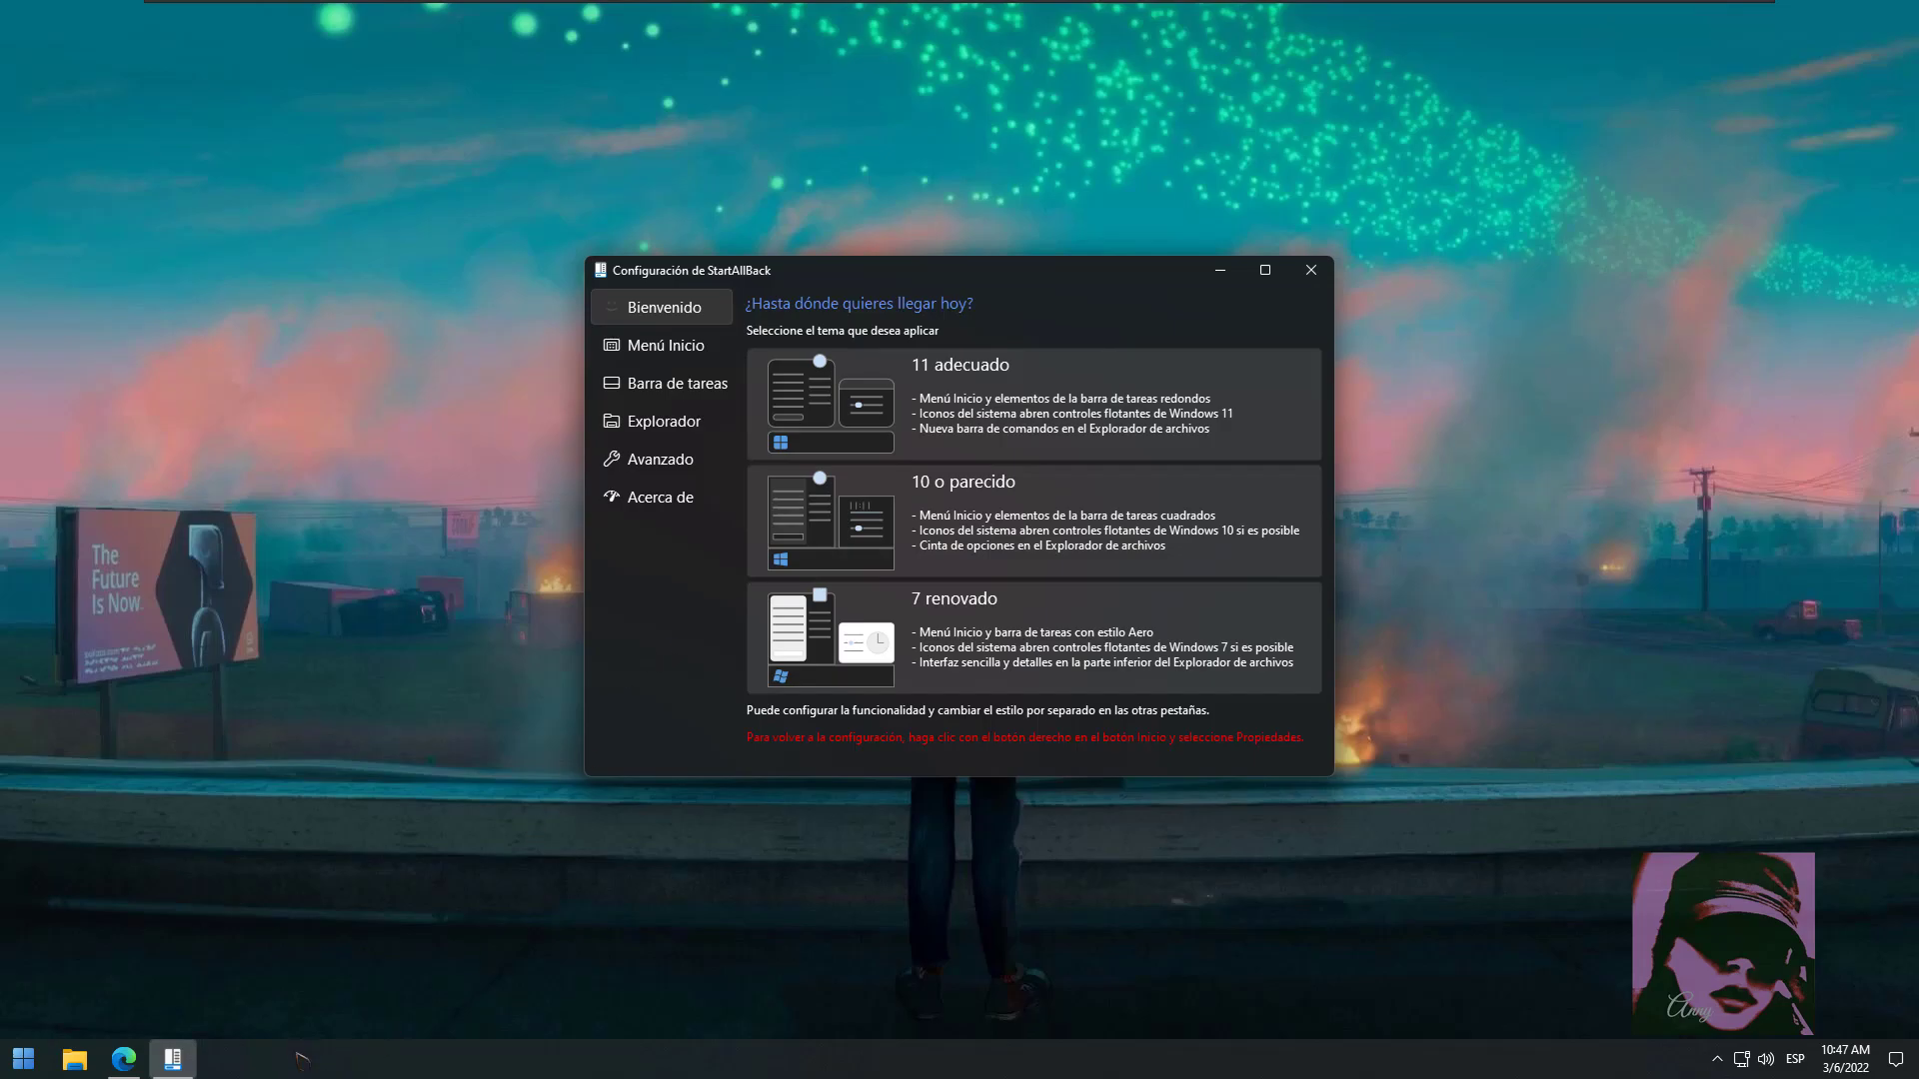
Check the initial Start menu, then try the "10 o parecido" theme and check its Start menu
click(22, 1060)
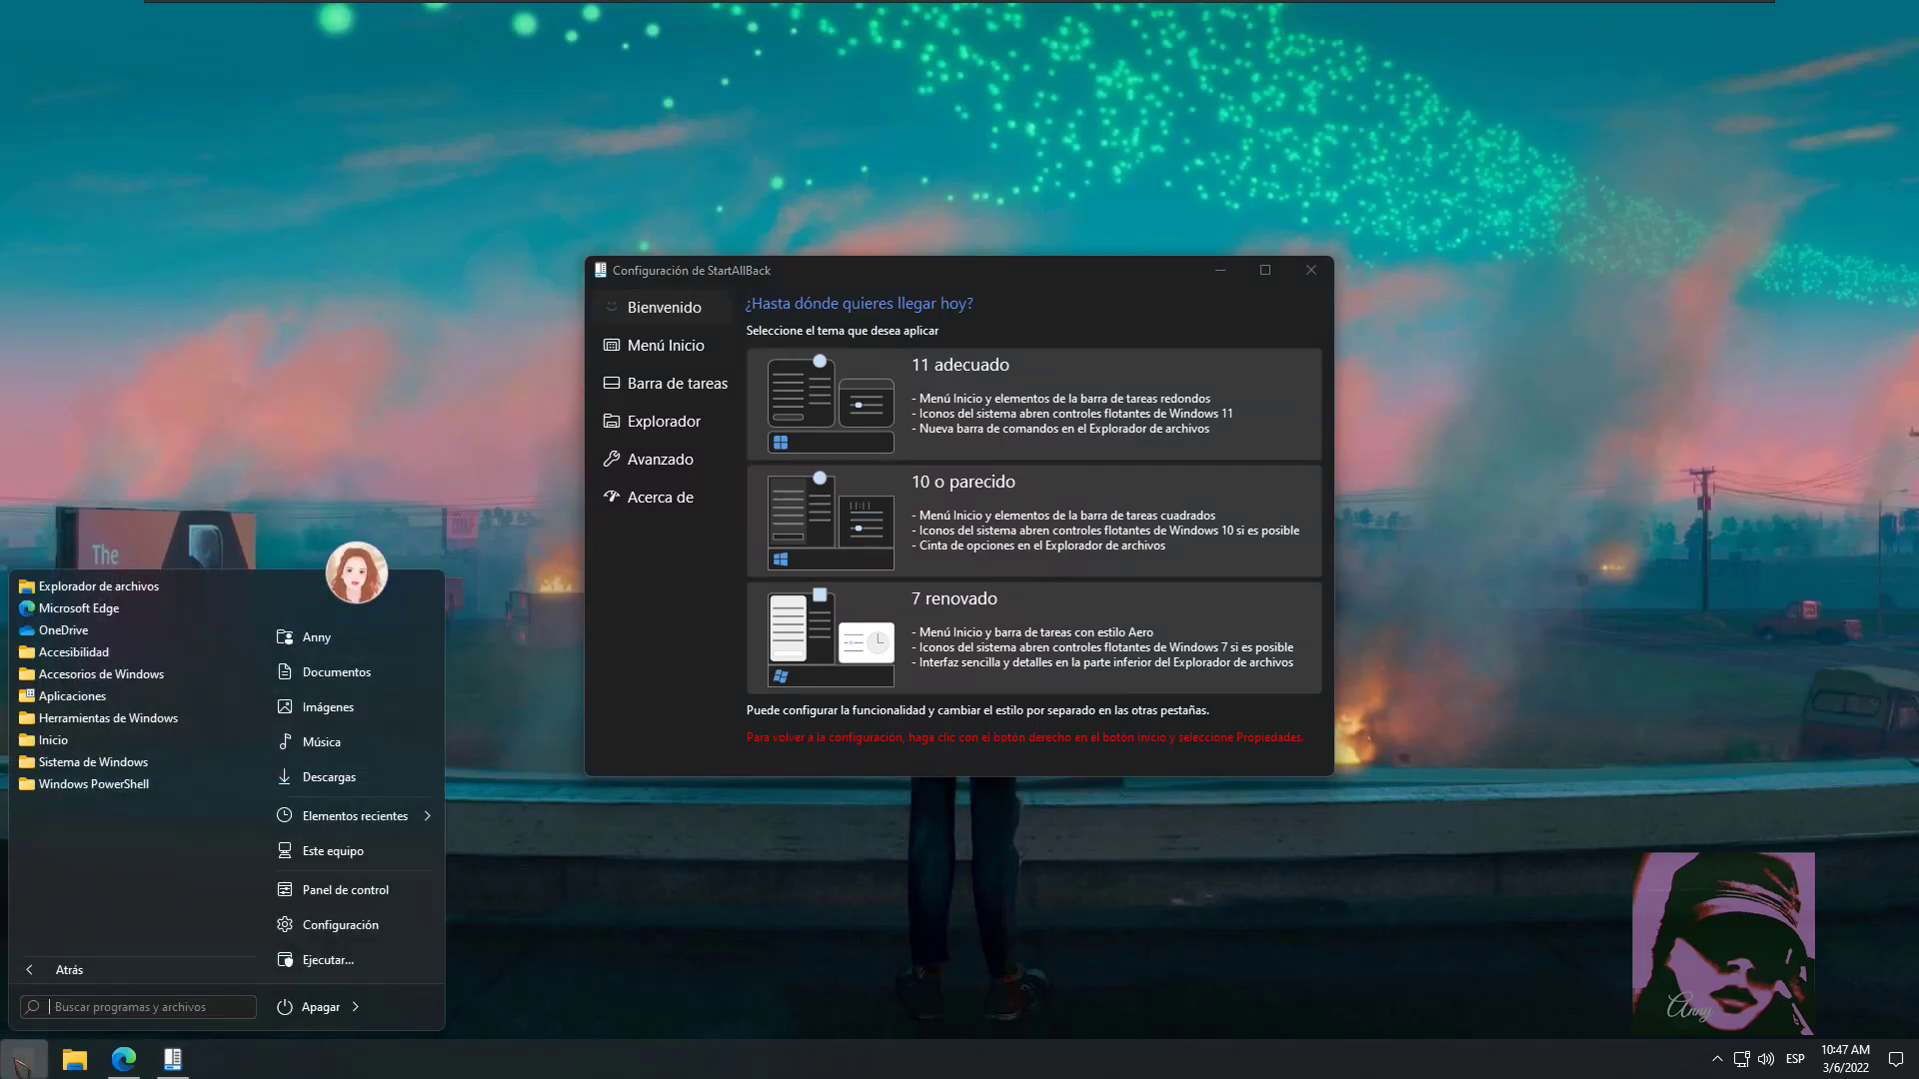
click(22, 1060)
click(22, 1059)
click(24, 1061)
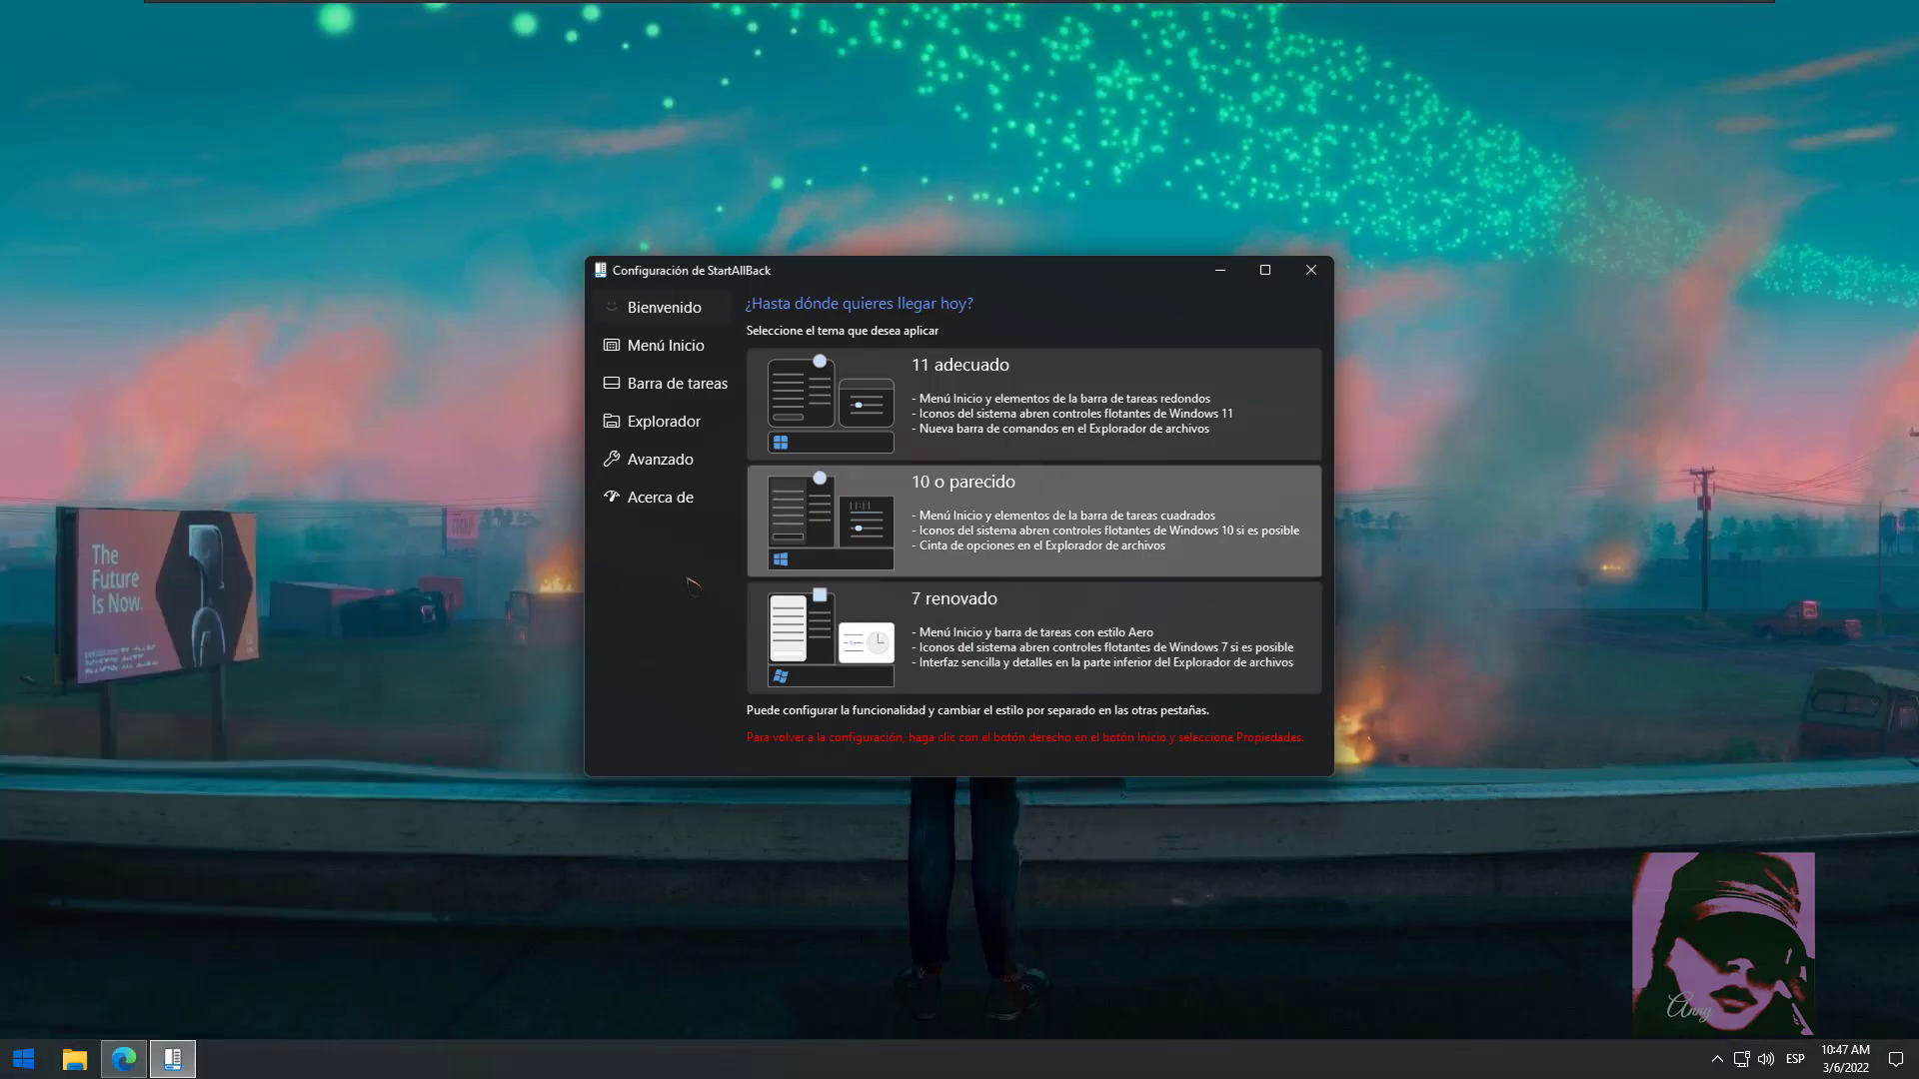
click(24, 1060)
Apply the "11 adecuado" theme and check its Start menu
click(1142, 435)
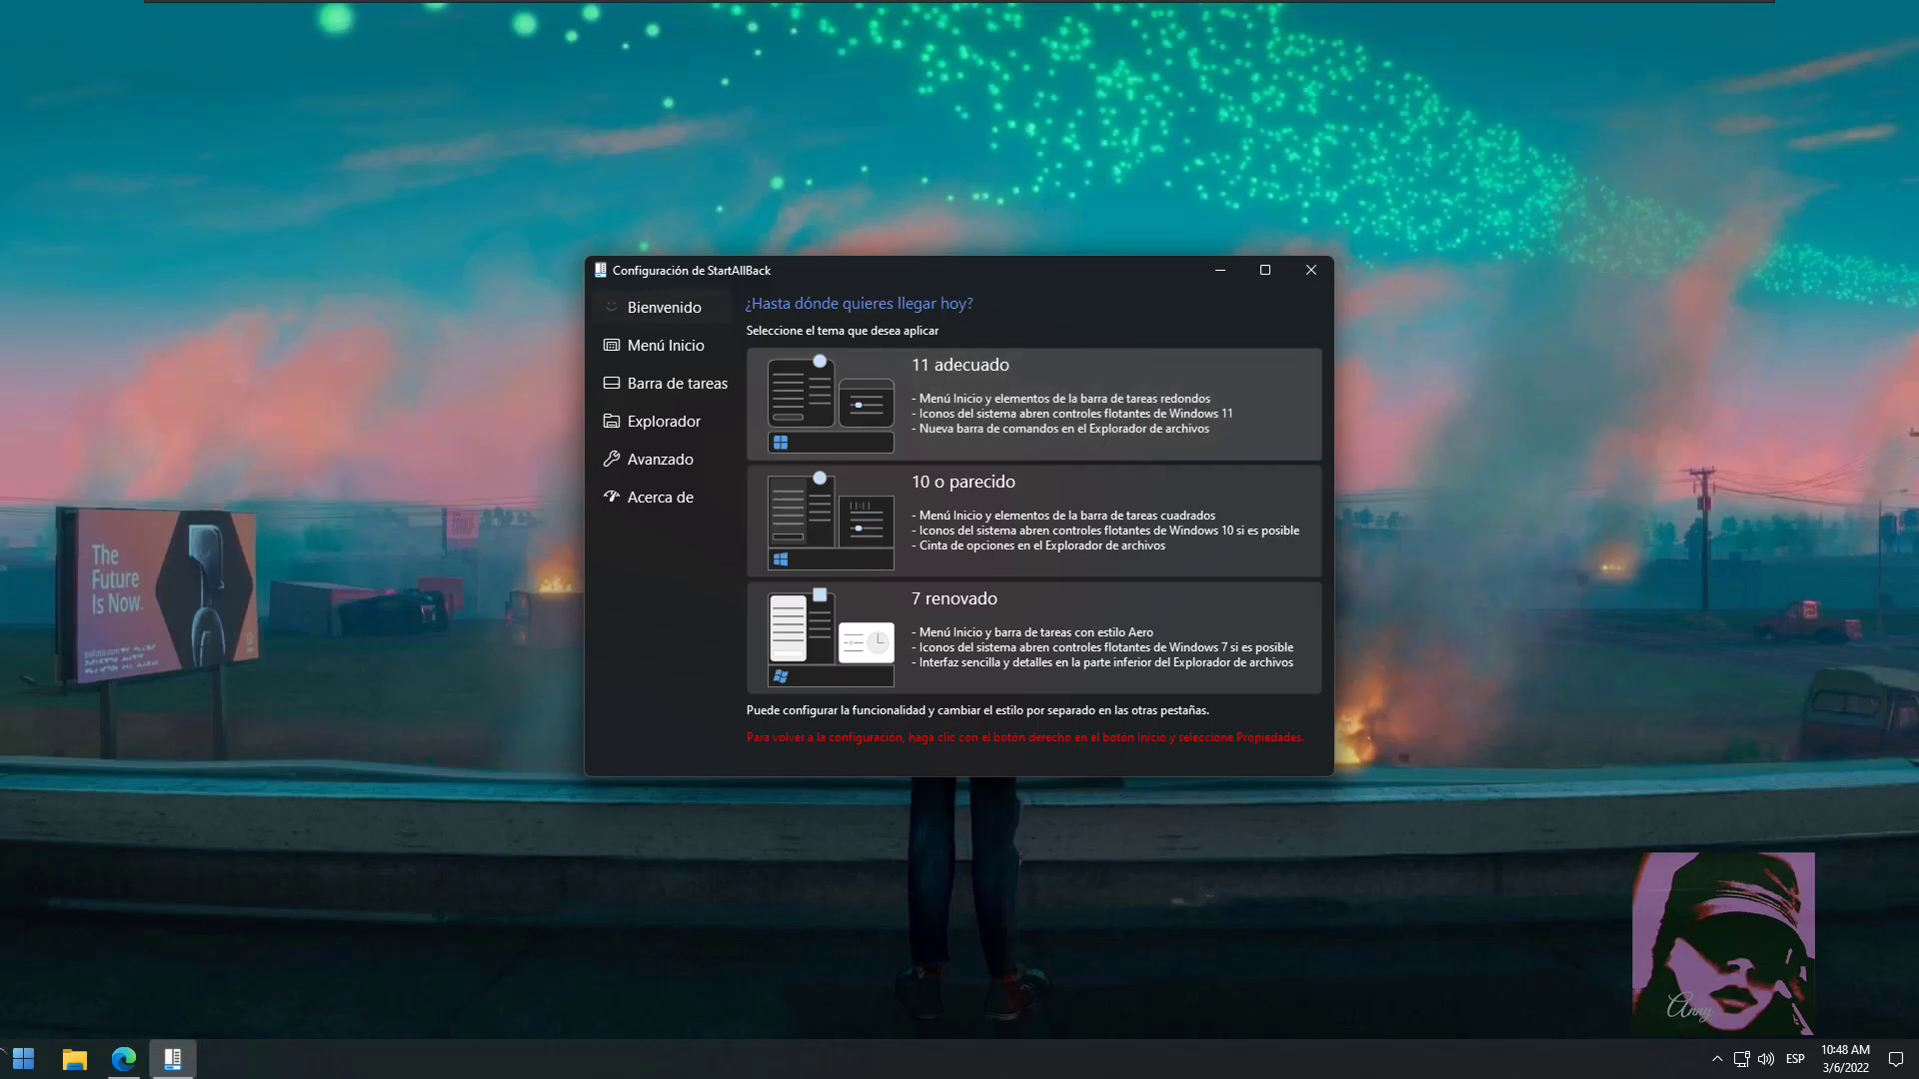
click(30, 1051)
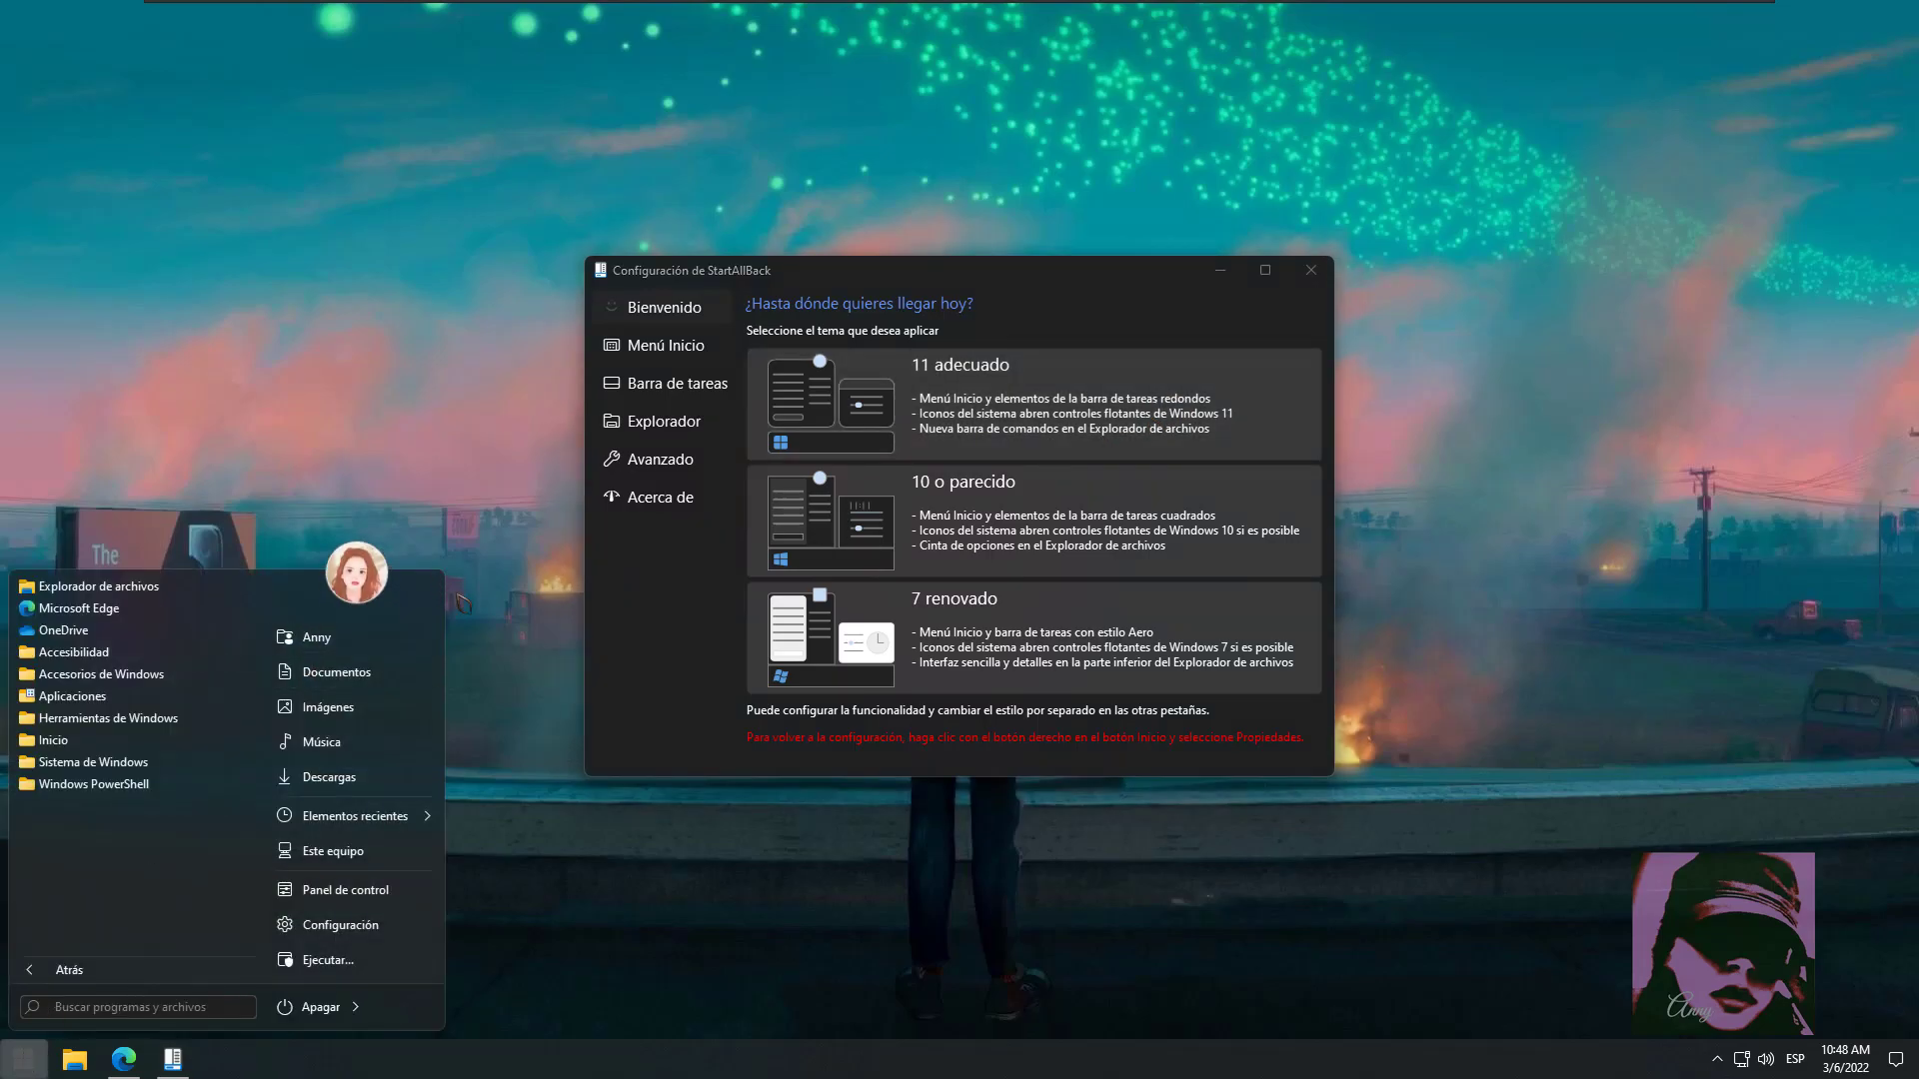
click(686, 579)
Review the Start menu configuration options, including which items are shown as links or menus
click(669, 346)
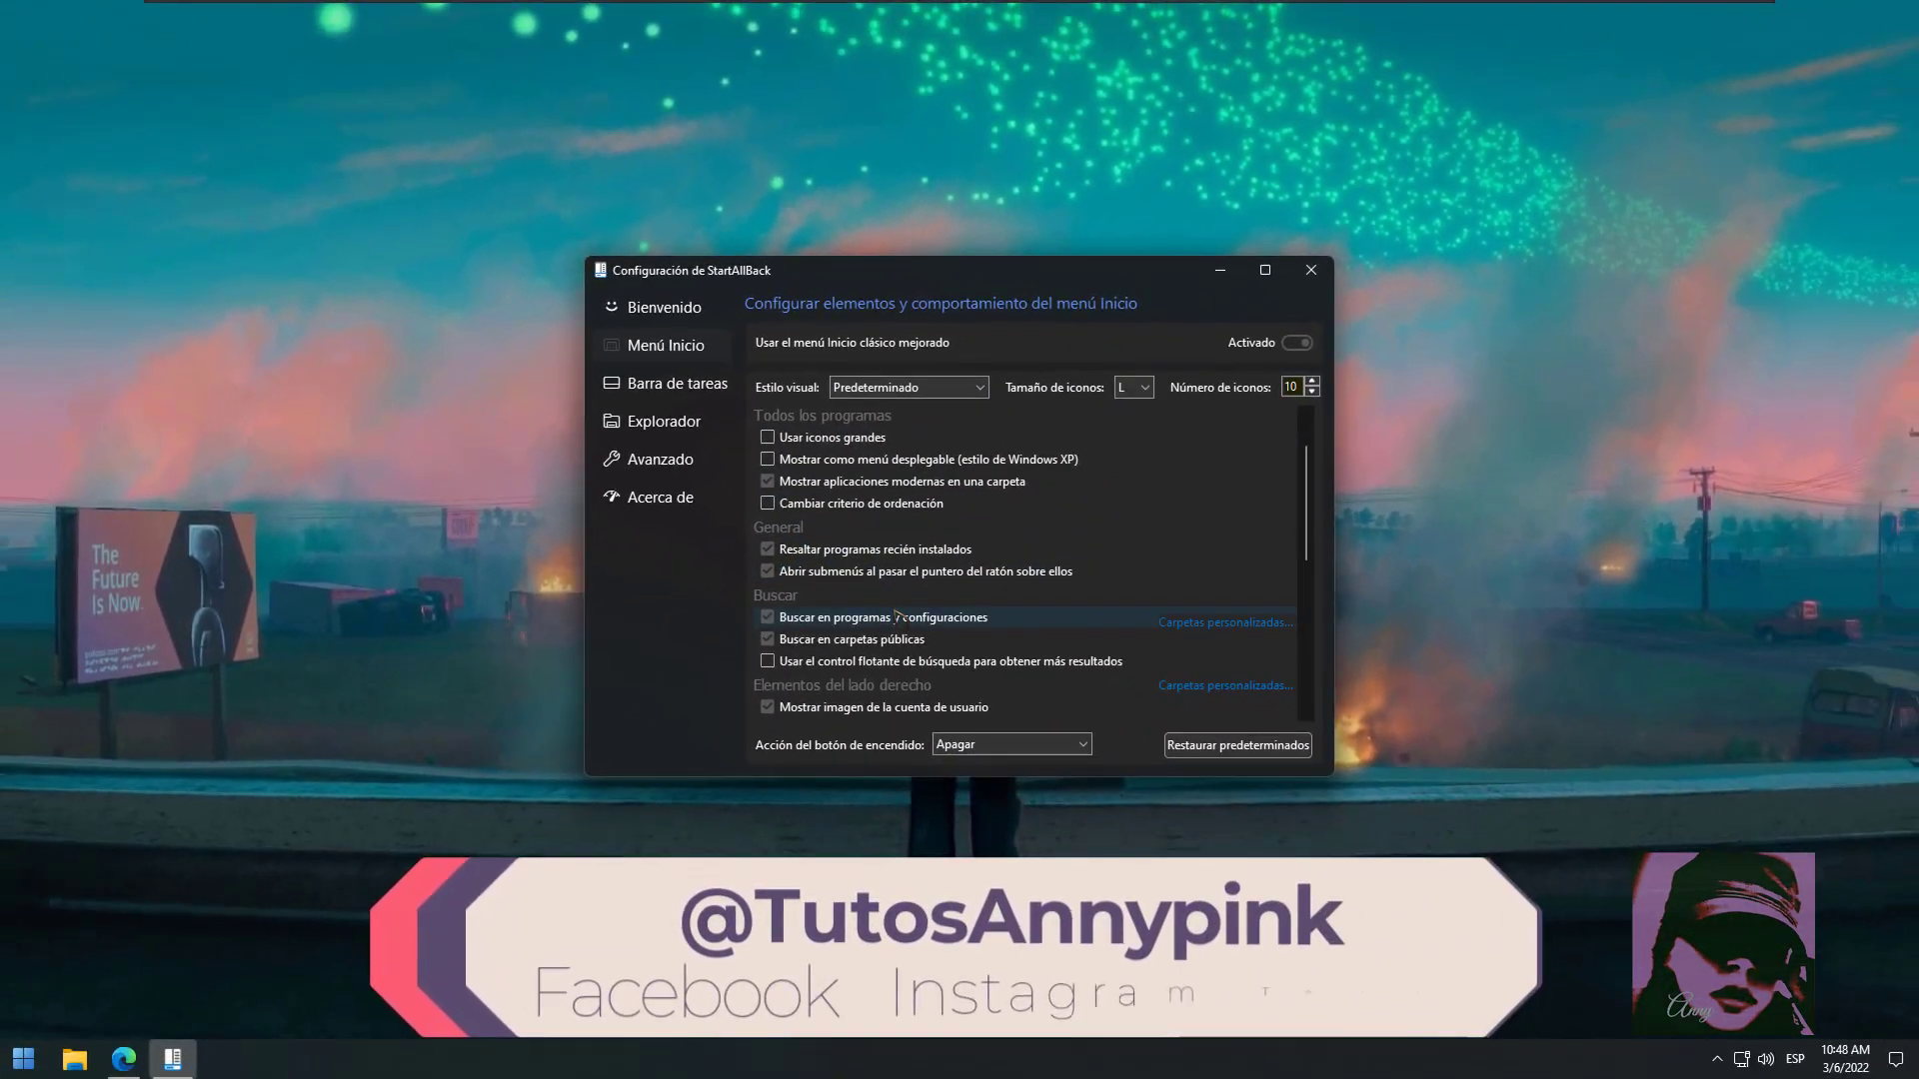
scroll(885, 649, down, 10)
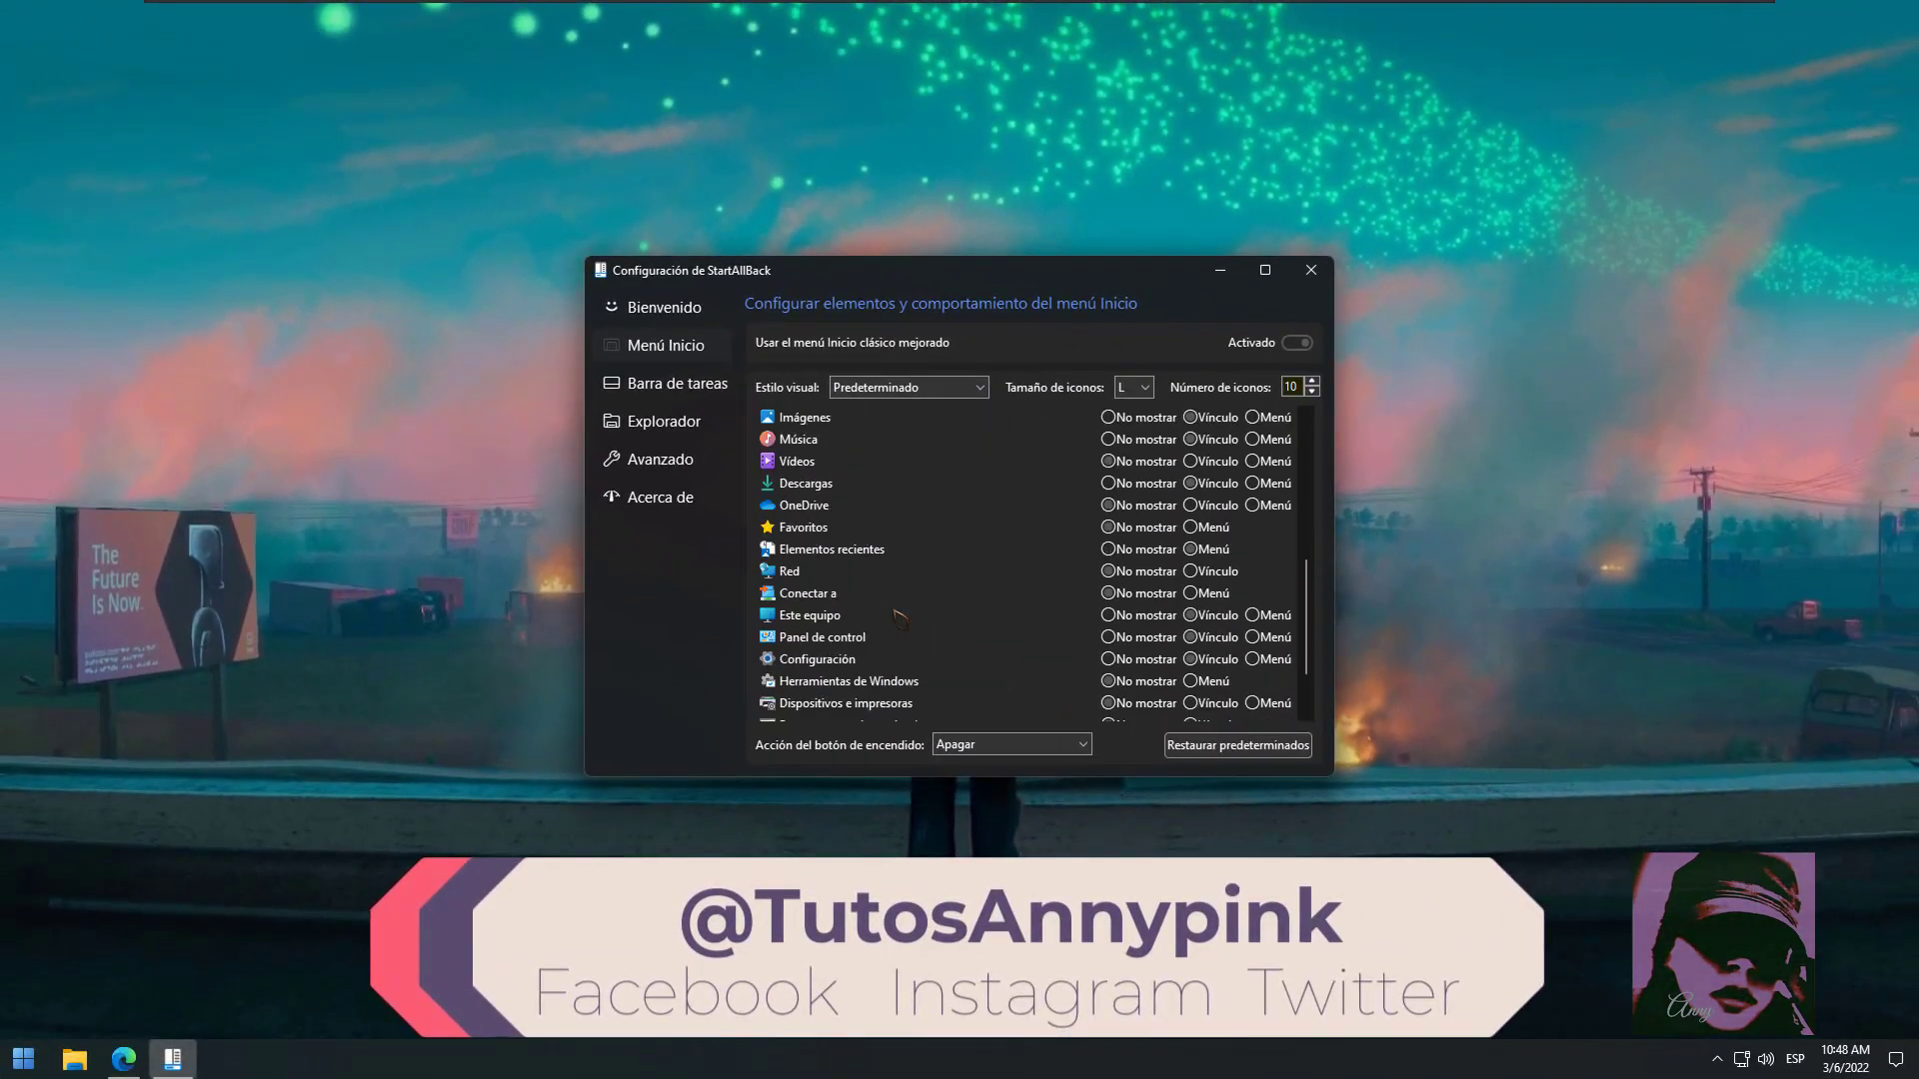
scroll(909, 665, up, 3)
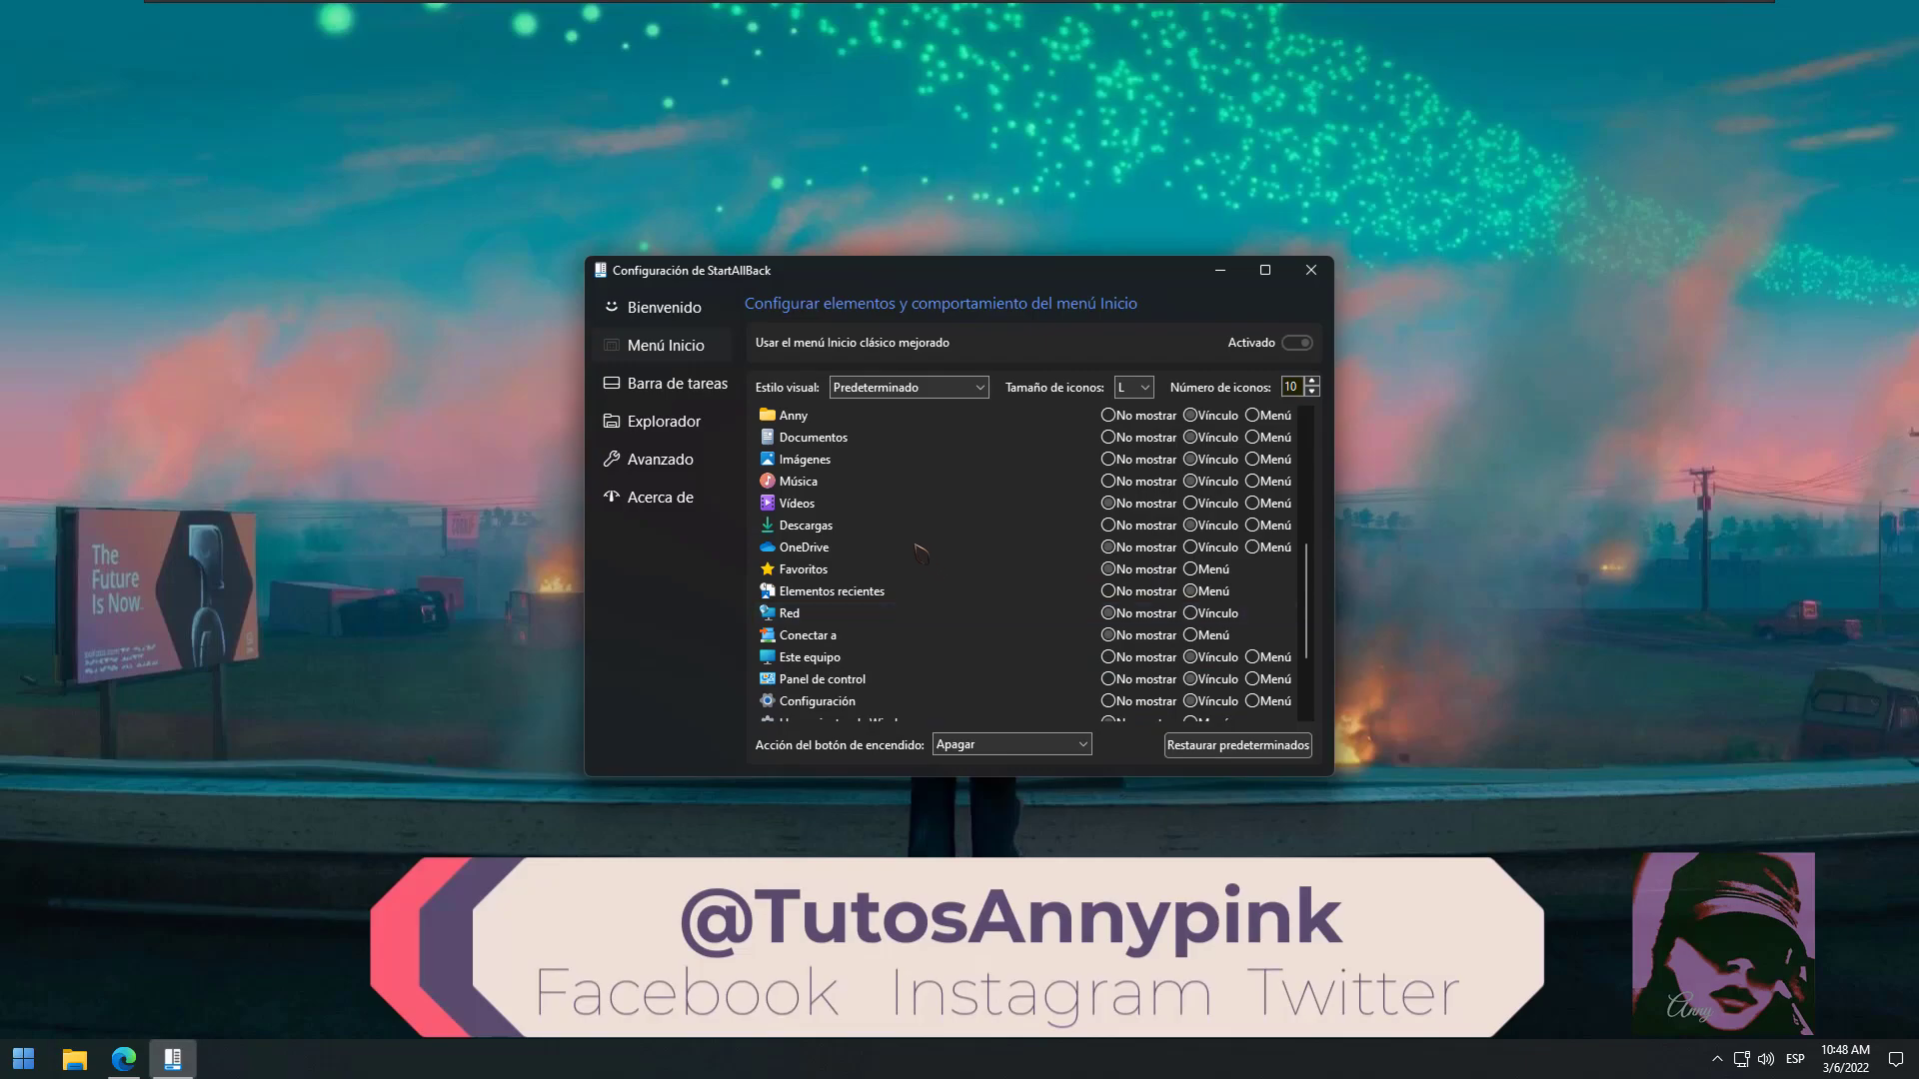
click(24, 1057)
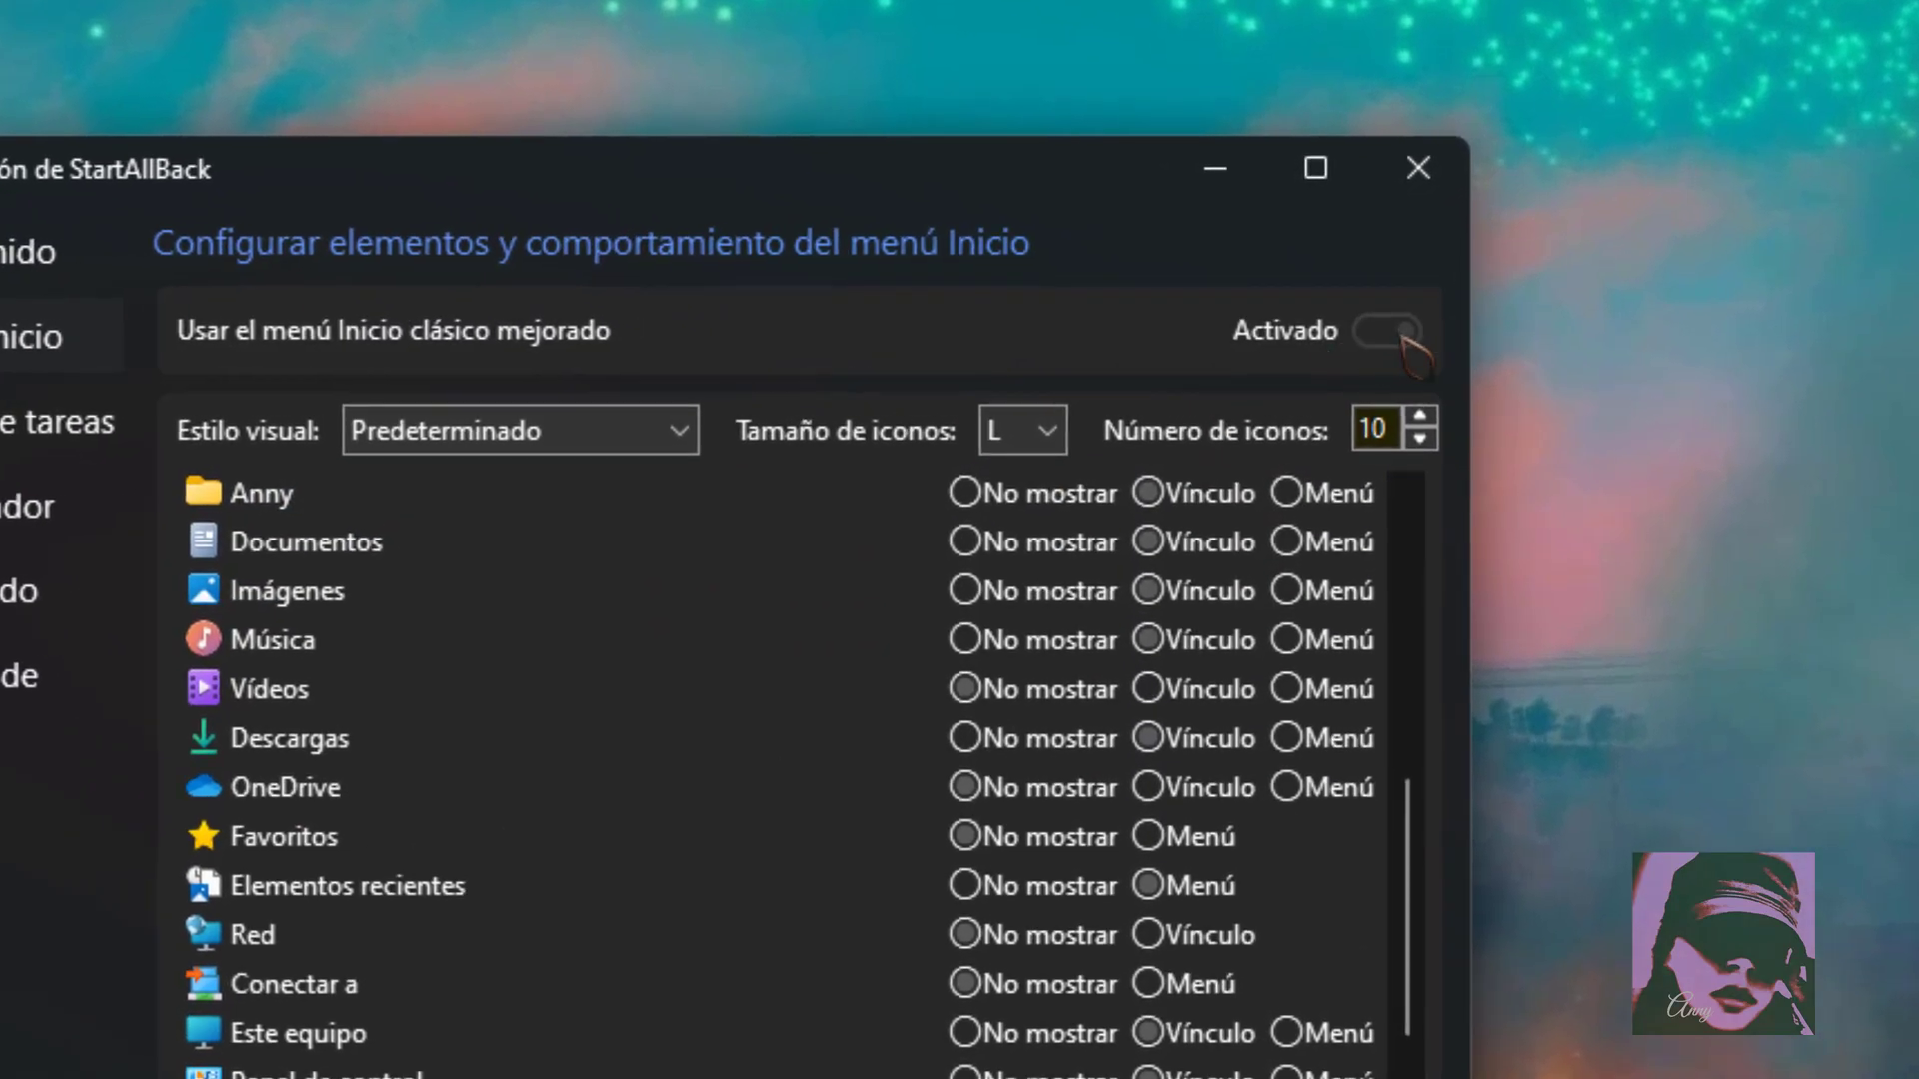
Turn off the improved classic Start menu and check which Start menu Windows opens
click(1403, 336)
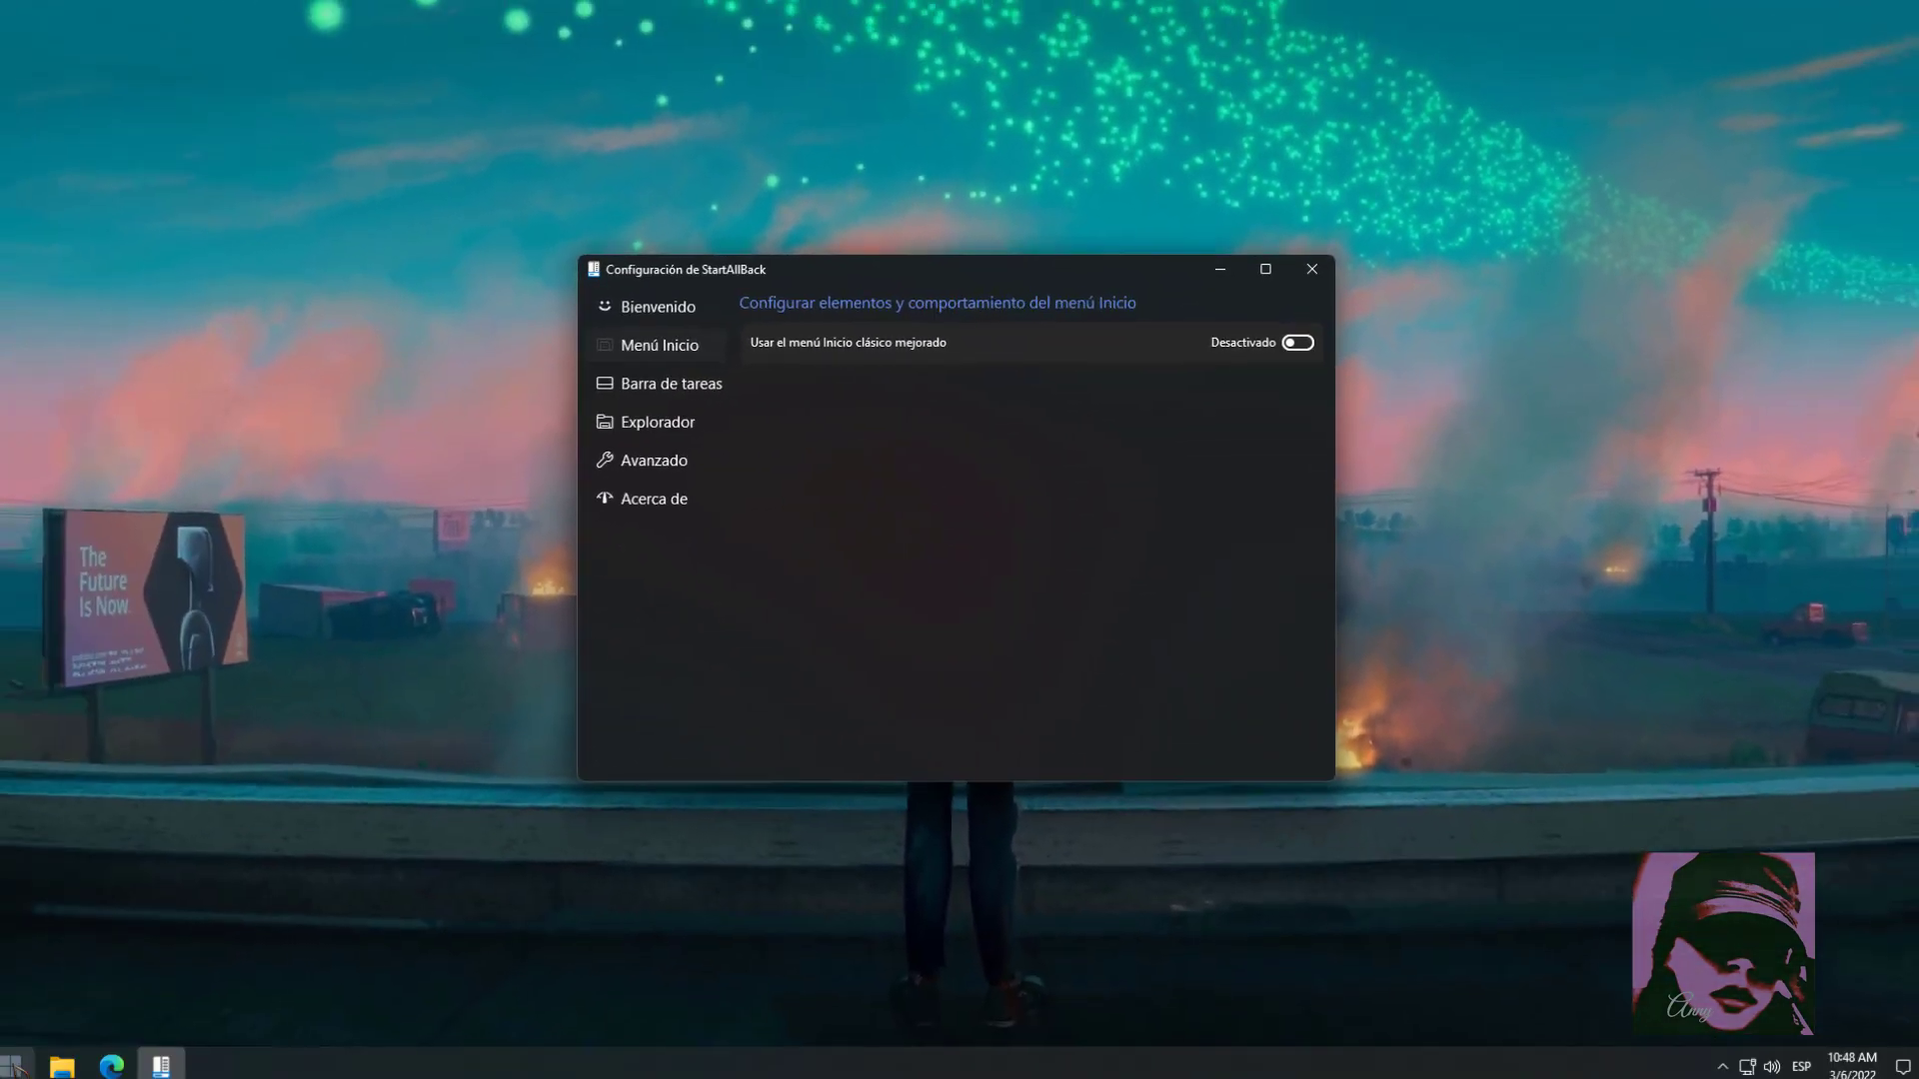
click(18, 1067)
click(25, 1062)
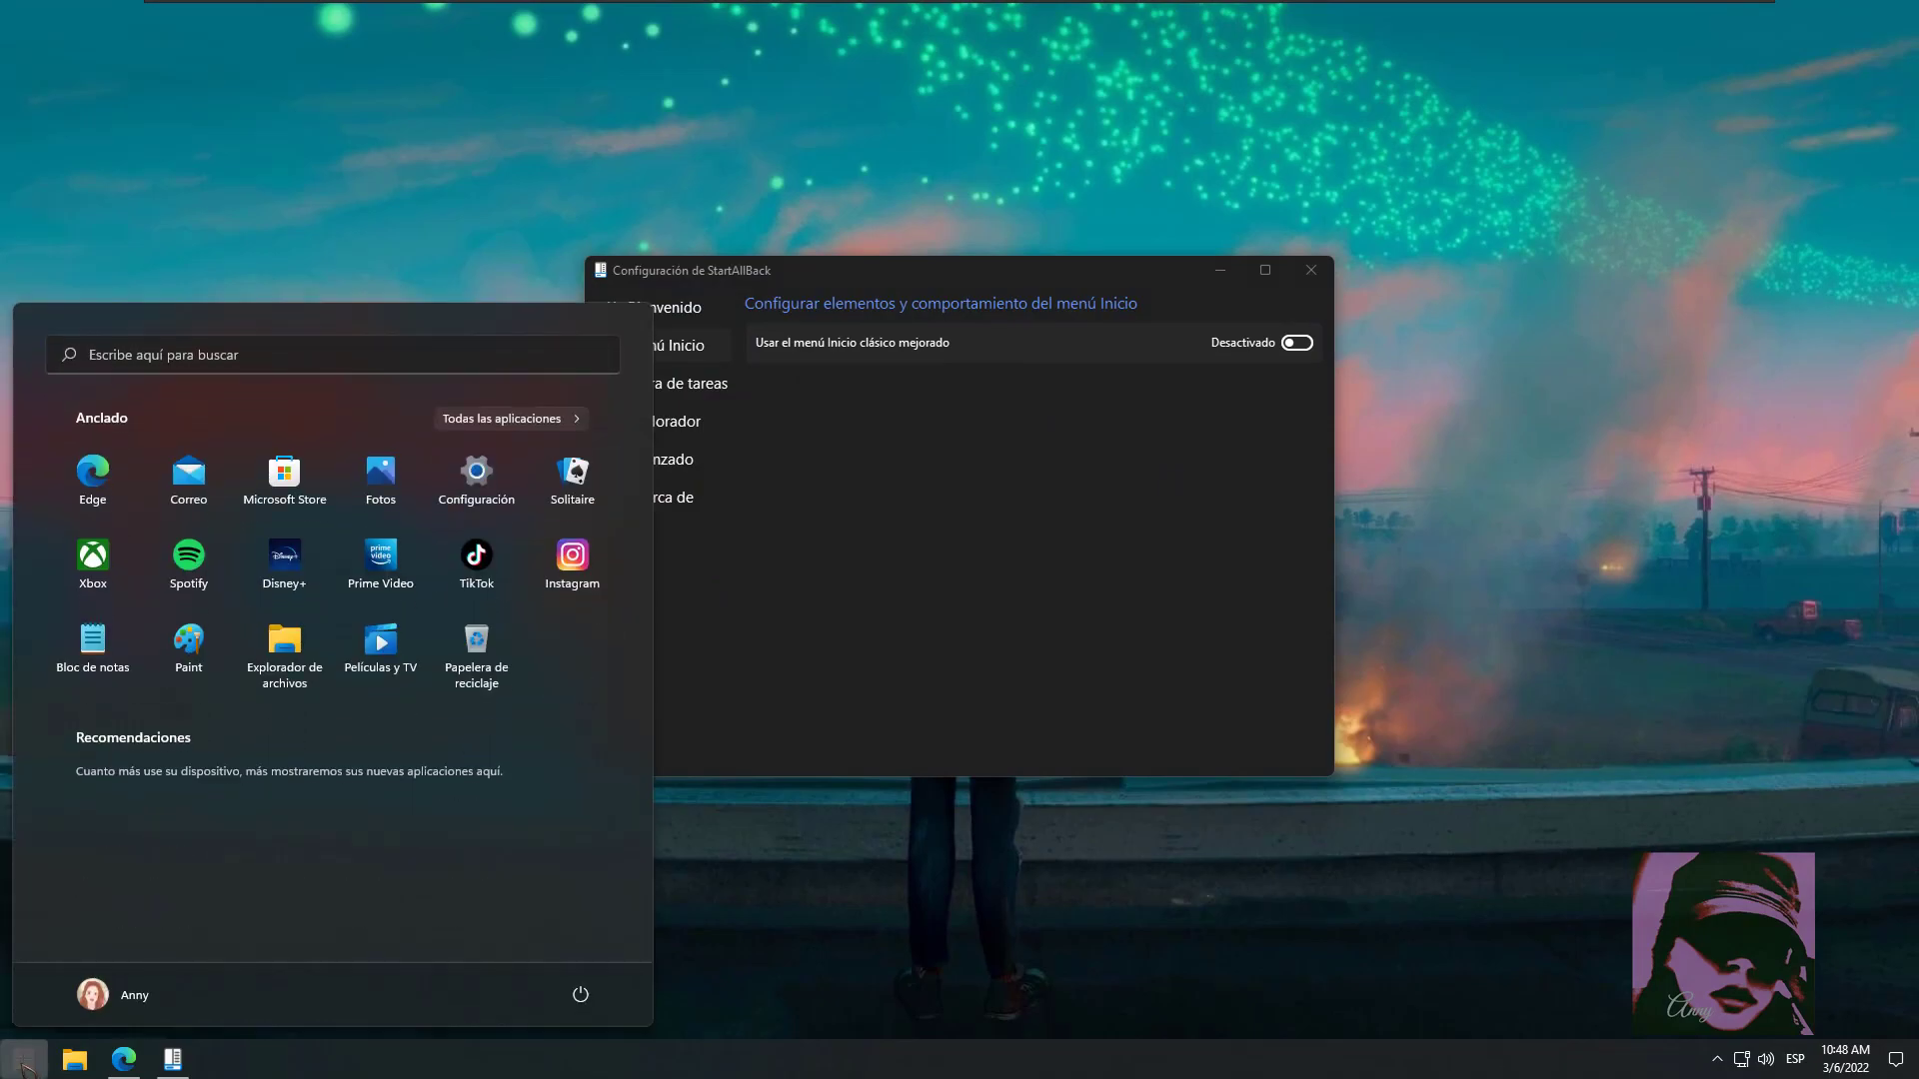
click(25, 1065)
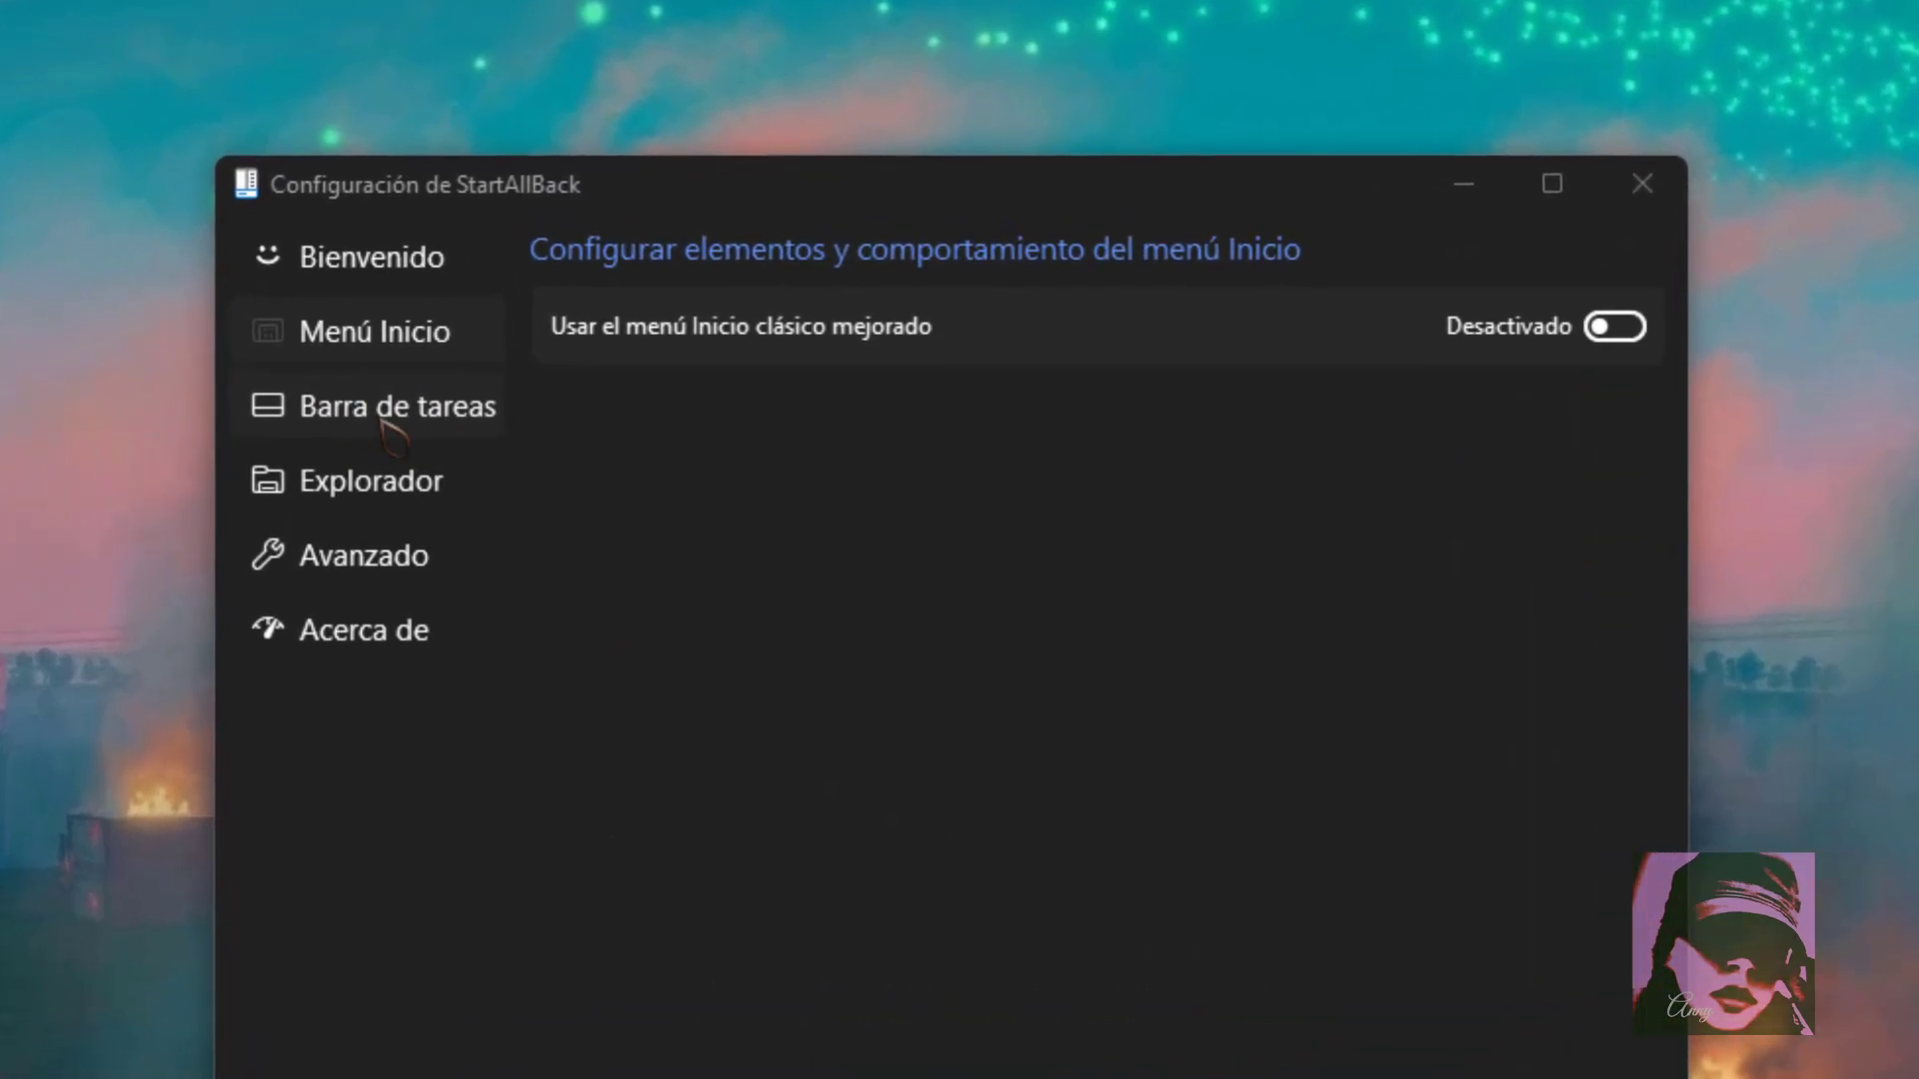
In the taskbar settings, choose the round Windows 7-style orb at the end of the row as the Start button
click(385, 420)
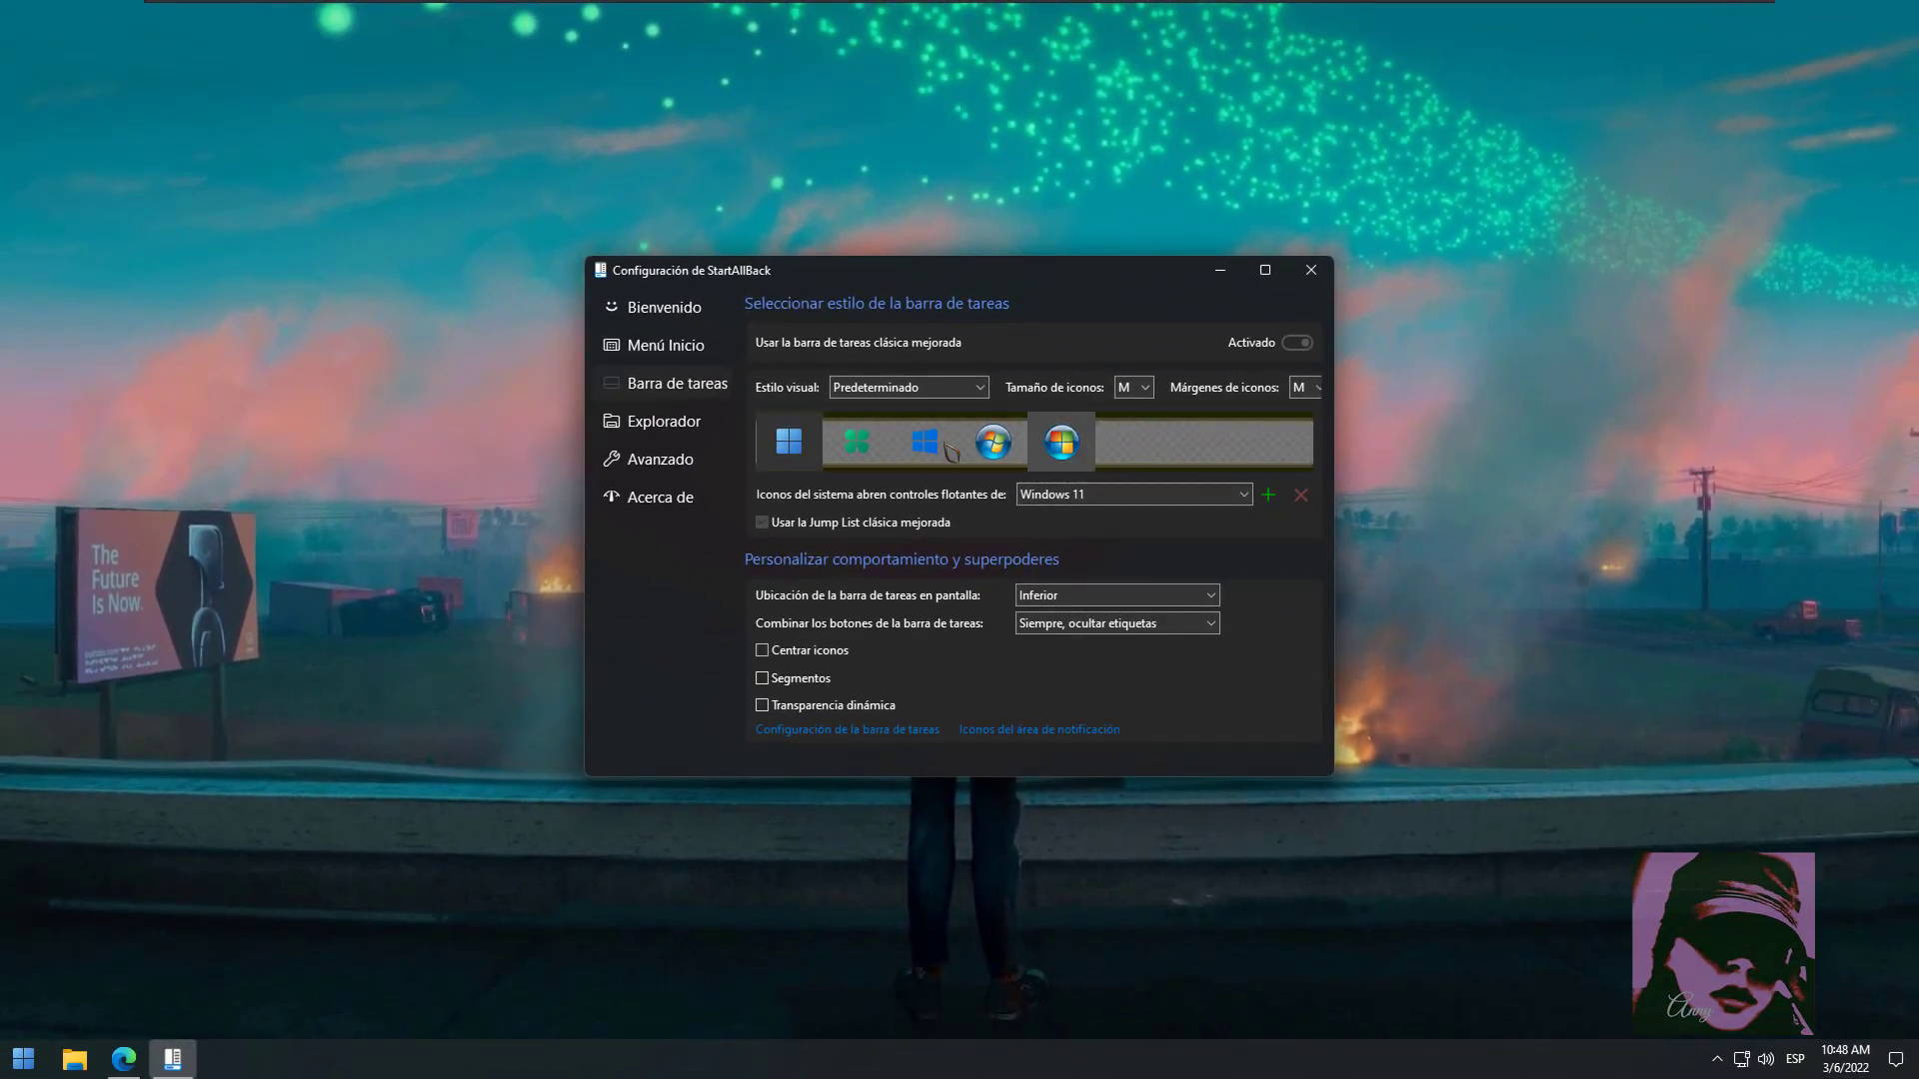
click(925, 441)
click(1060, 441)
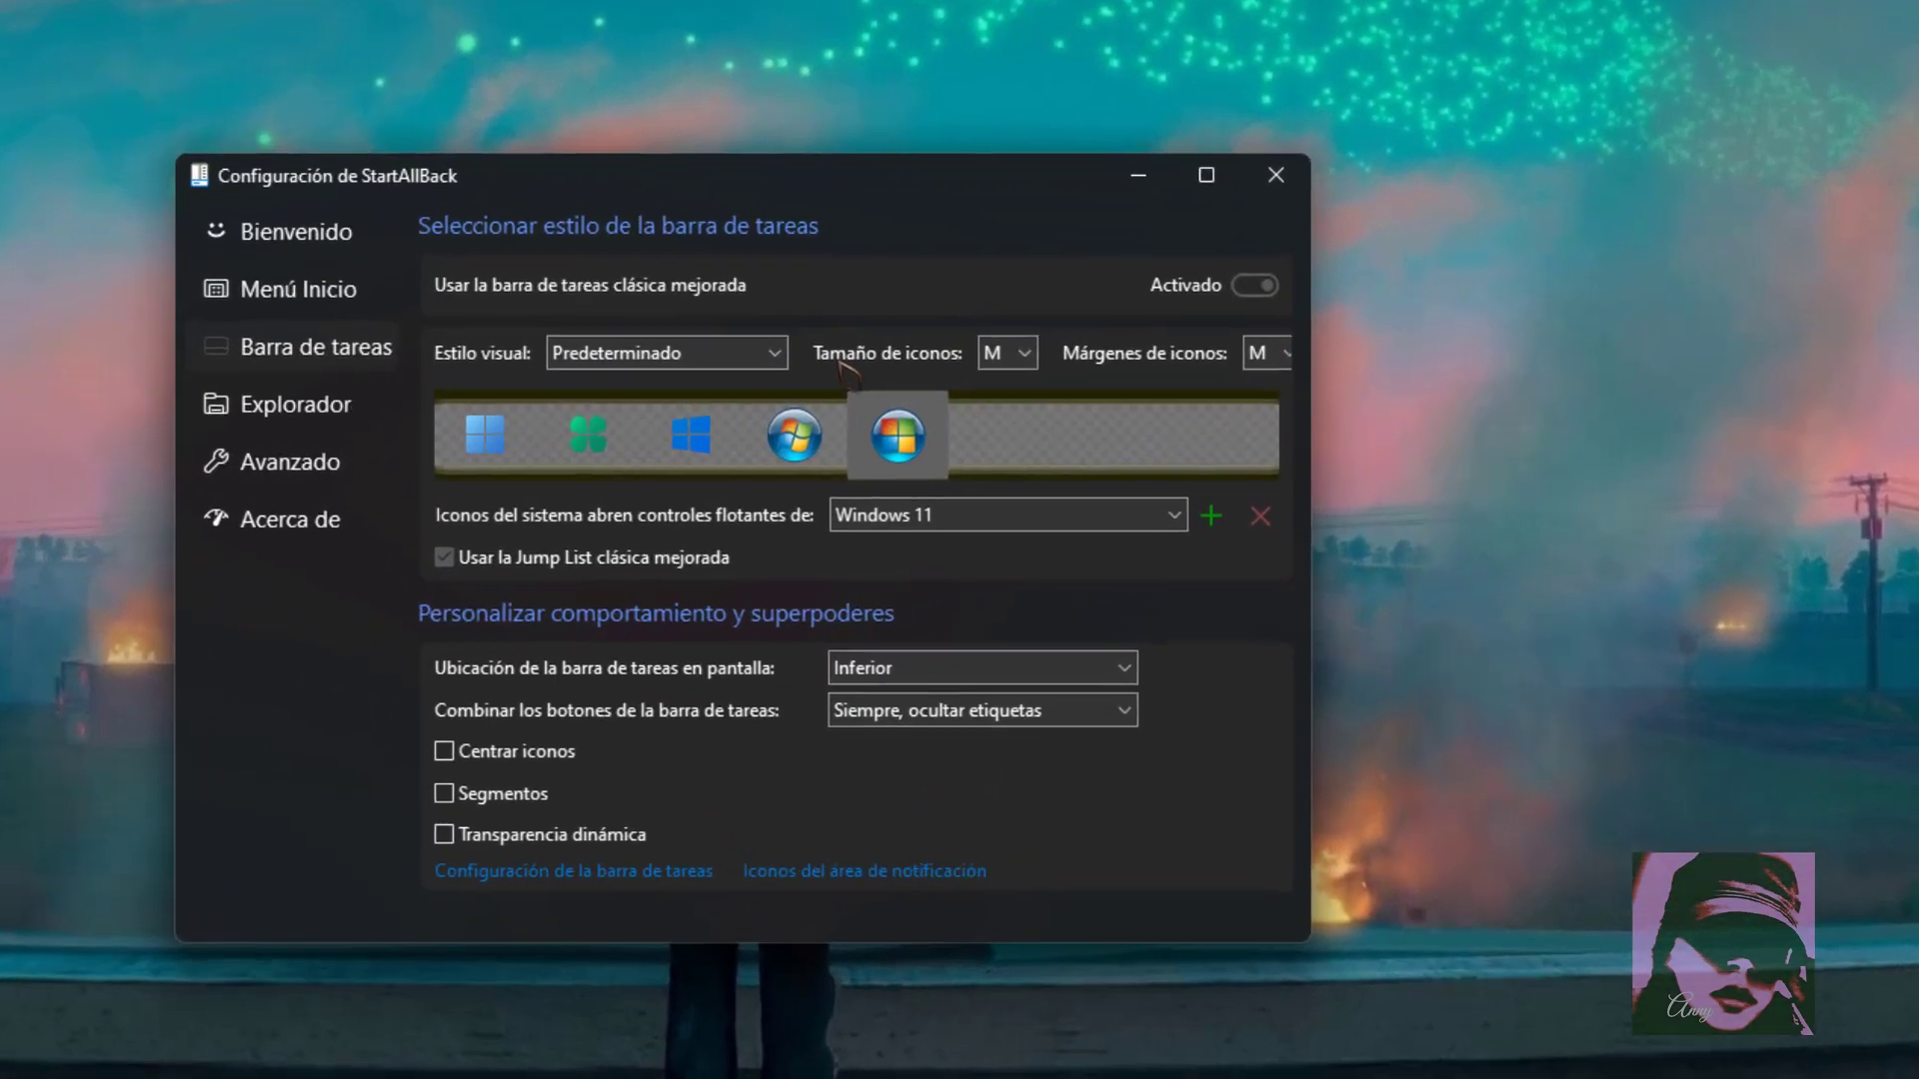
Try the taskbar icon sizes S, M and XL
click(1013, 354)
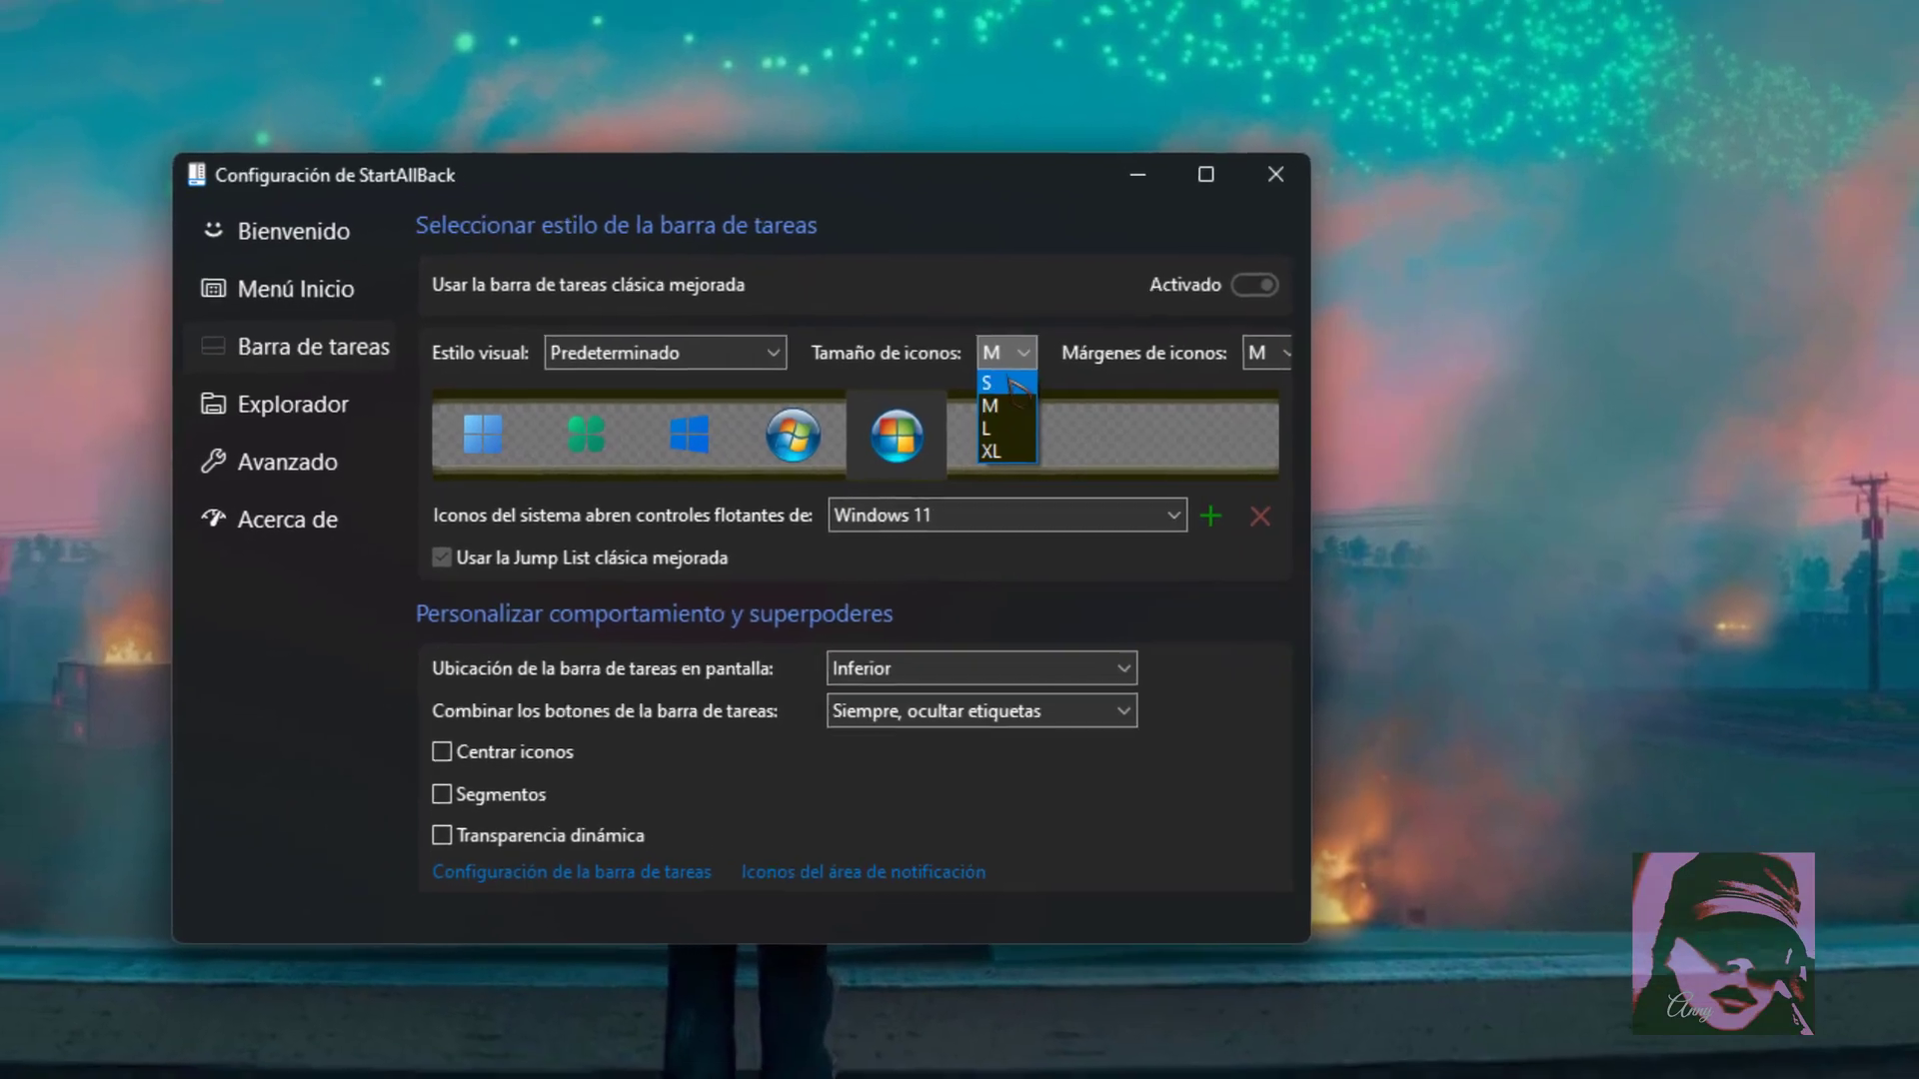
click(983, 383)
click(1002, 352)
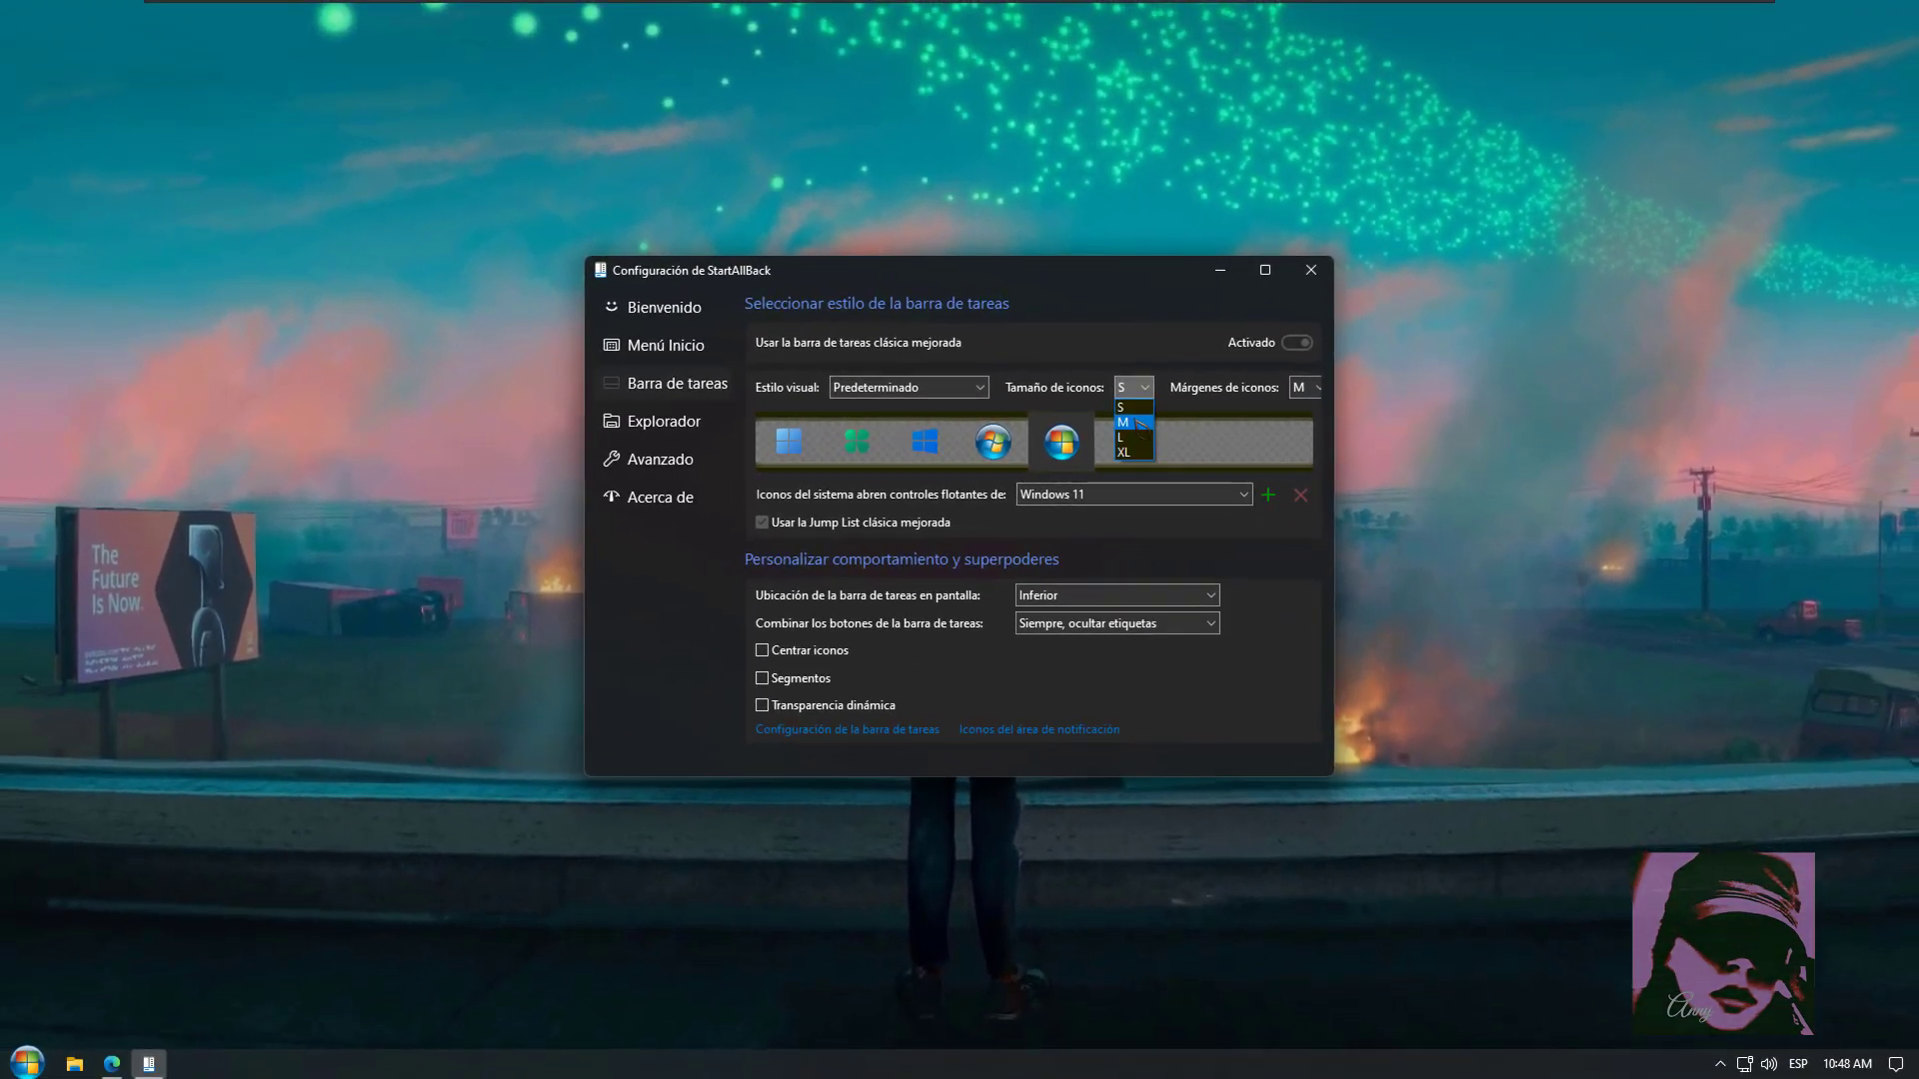
click(1139, 423)
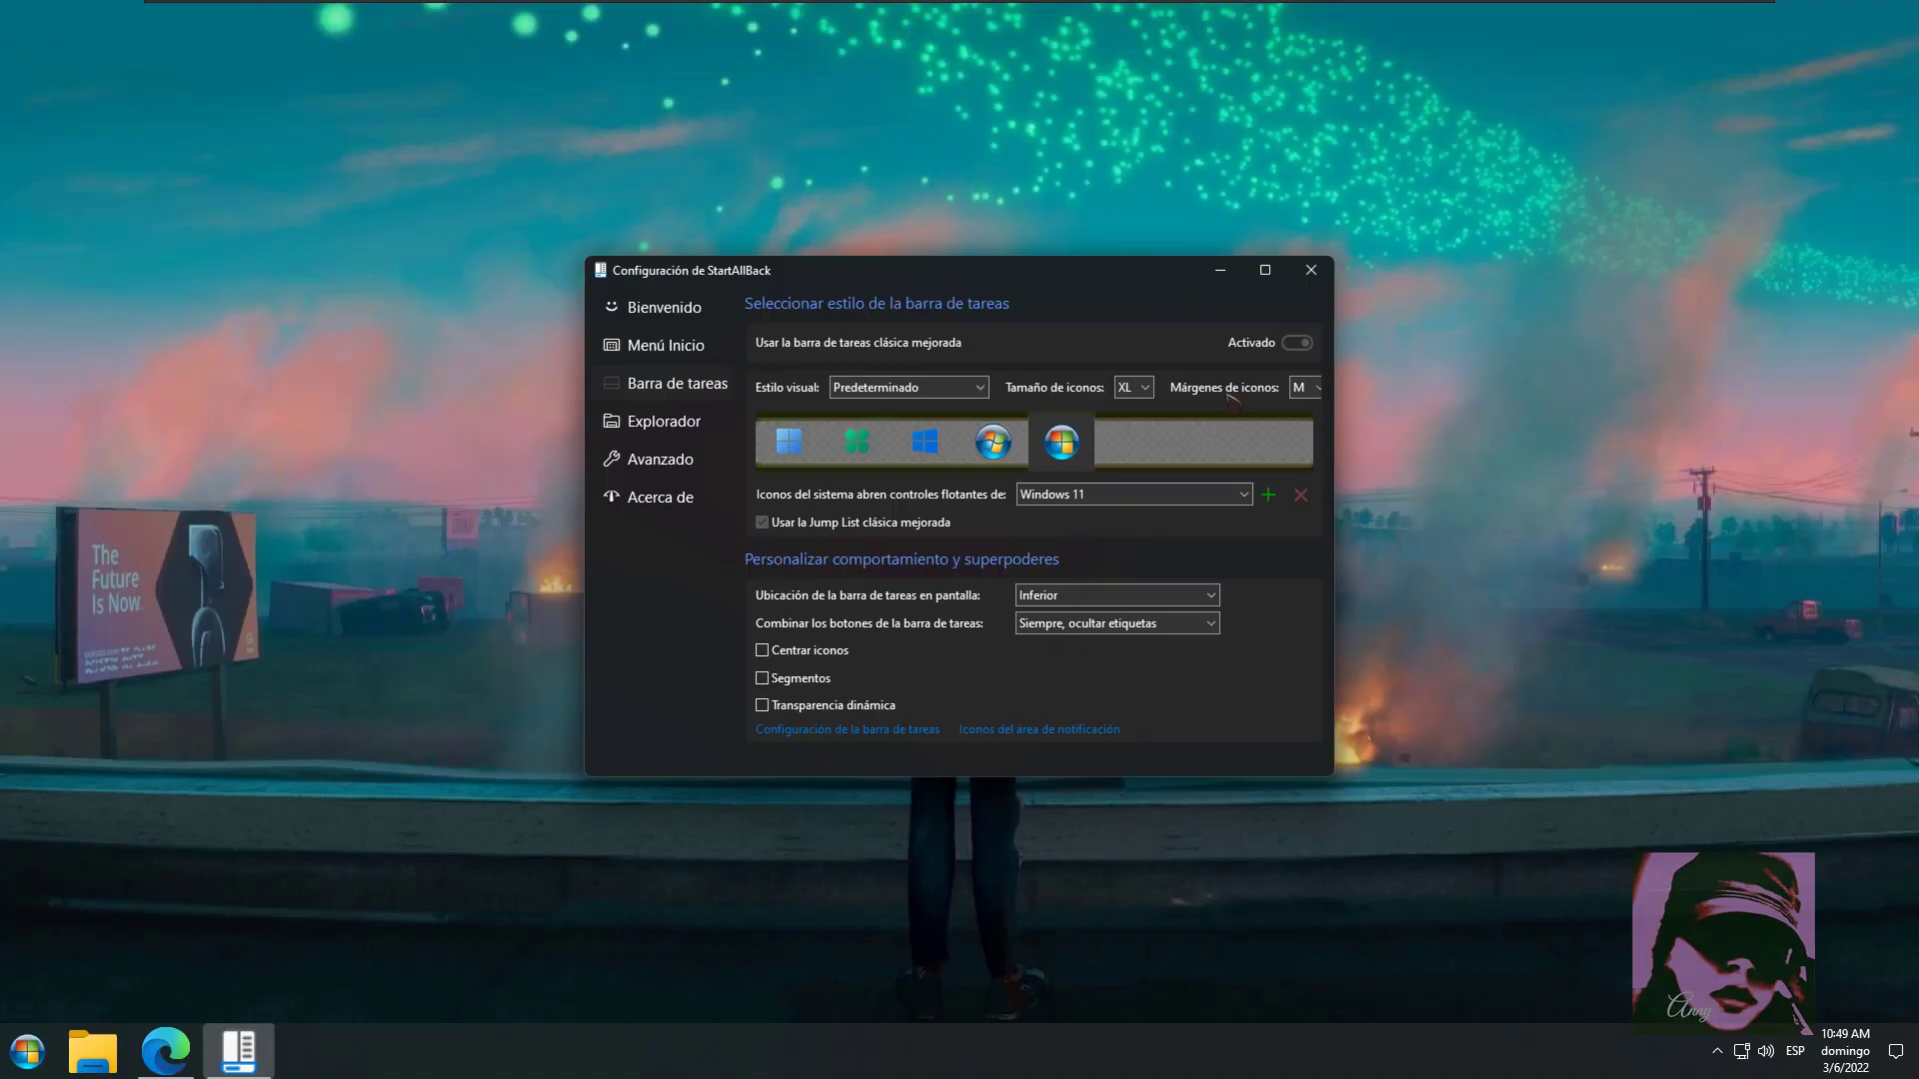
Try the taskbar icon margins XS, M, L and XL
click(1304, 388)
click(1299, 407)
click(1304, 389)
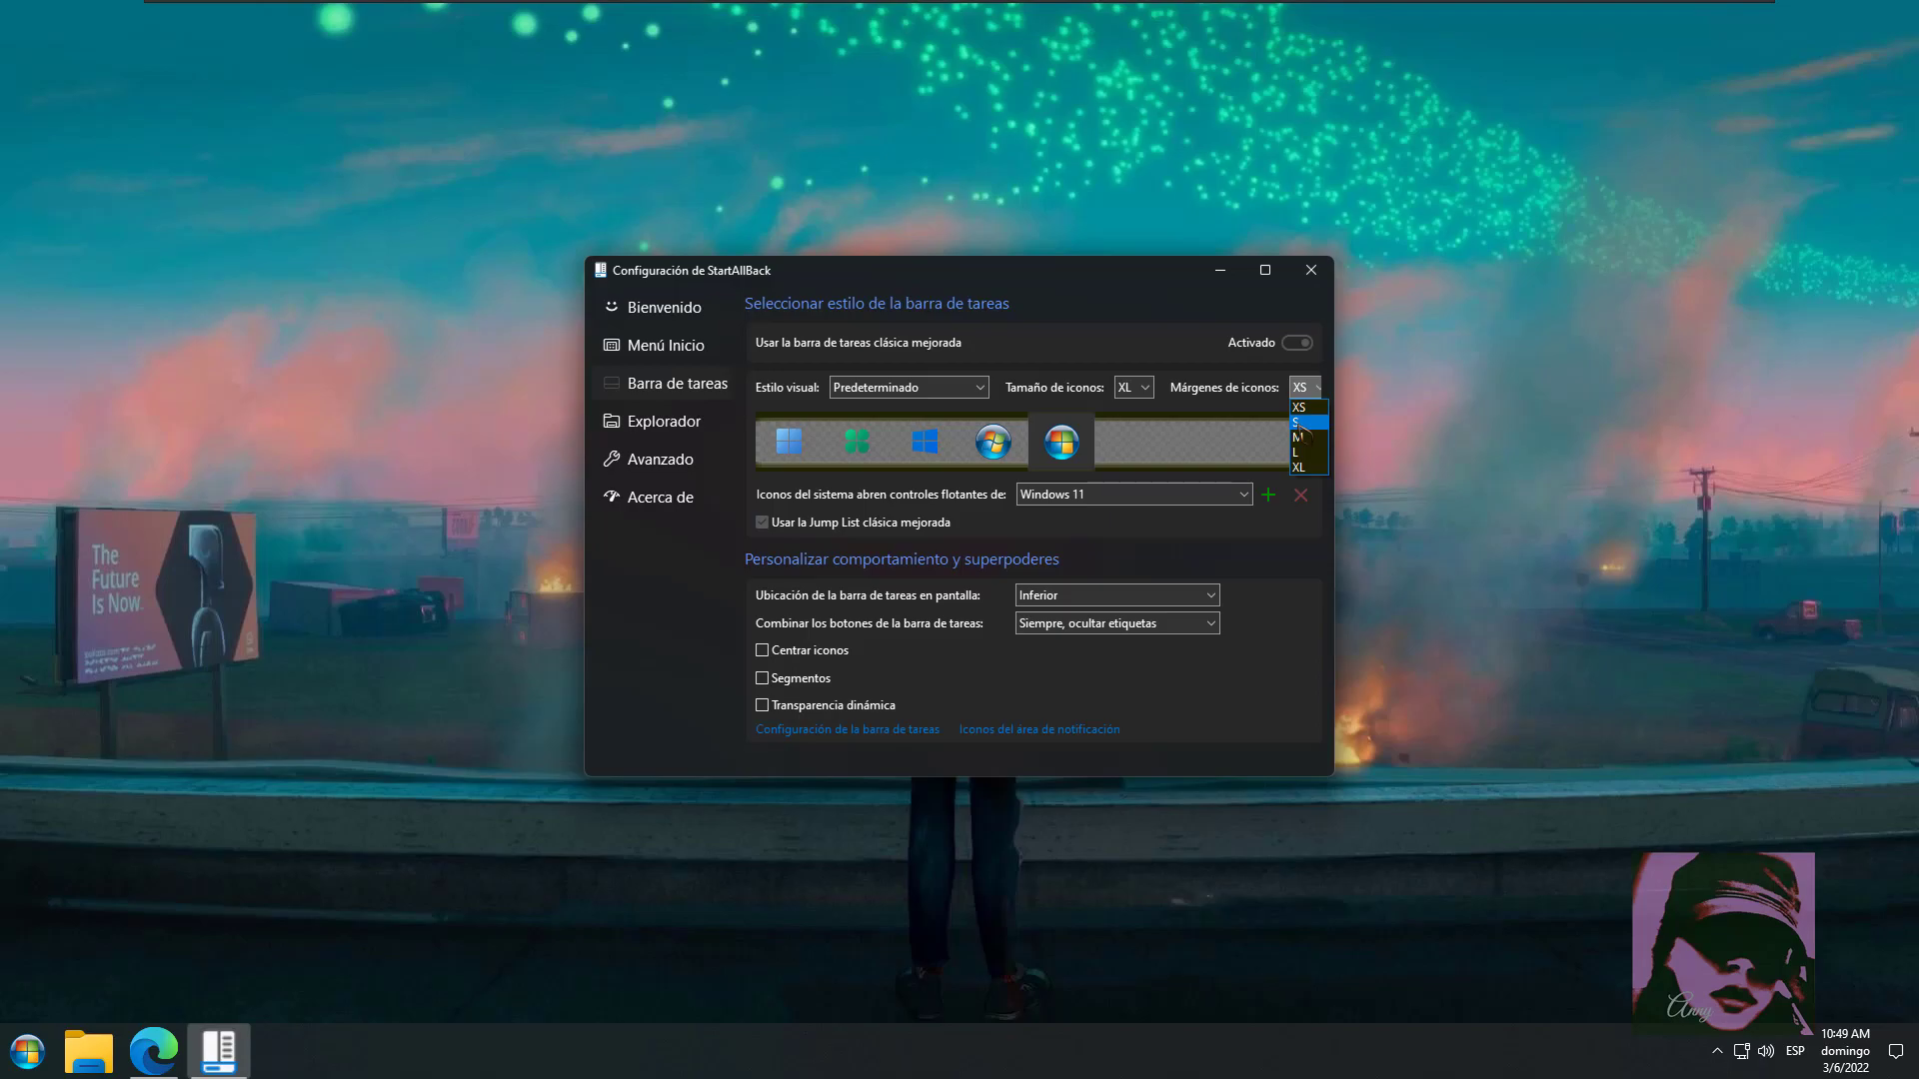
click(1298, 437)
click(1303, 389)
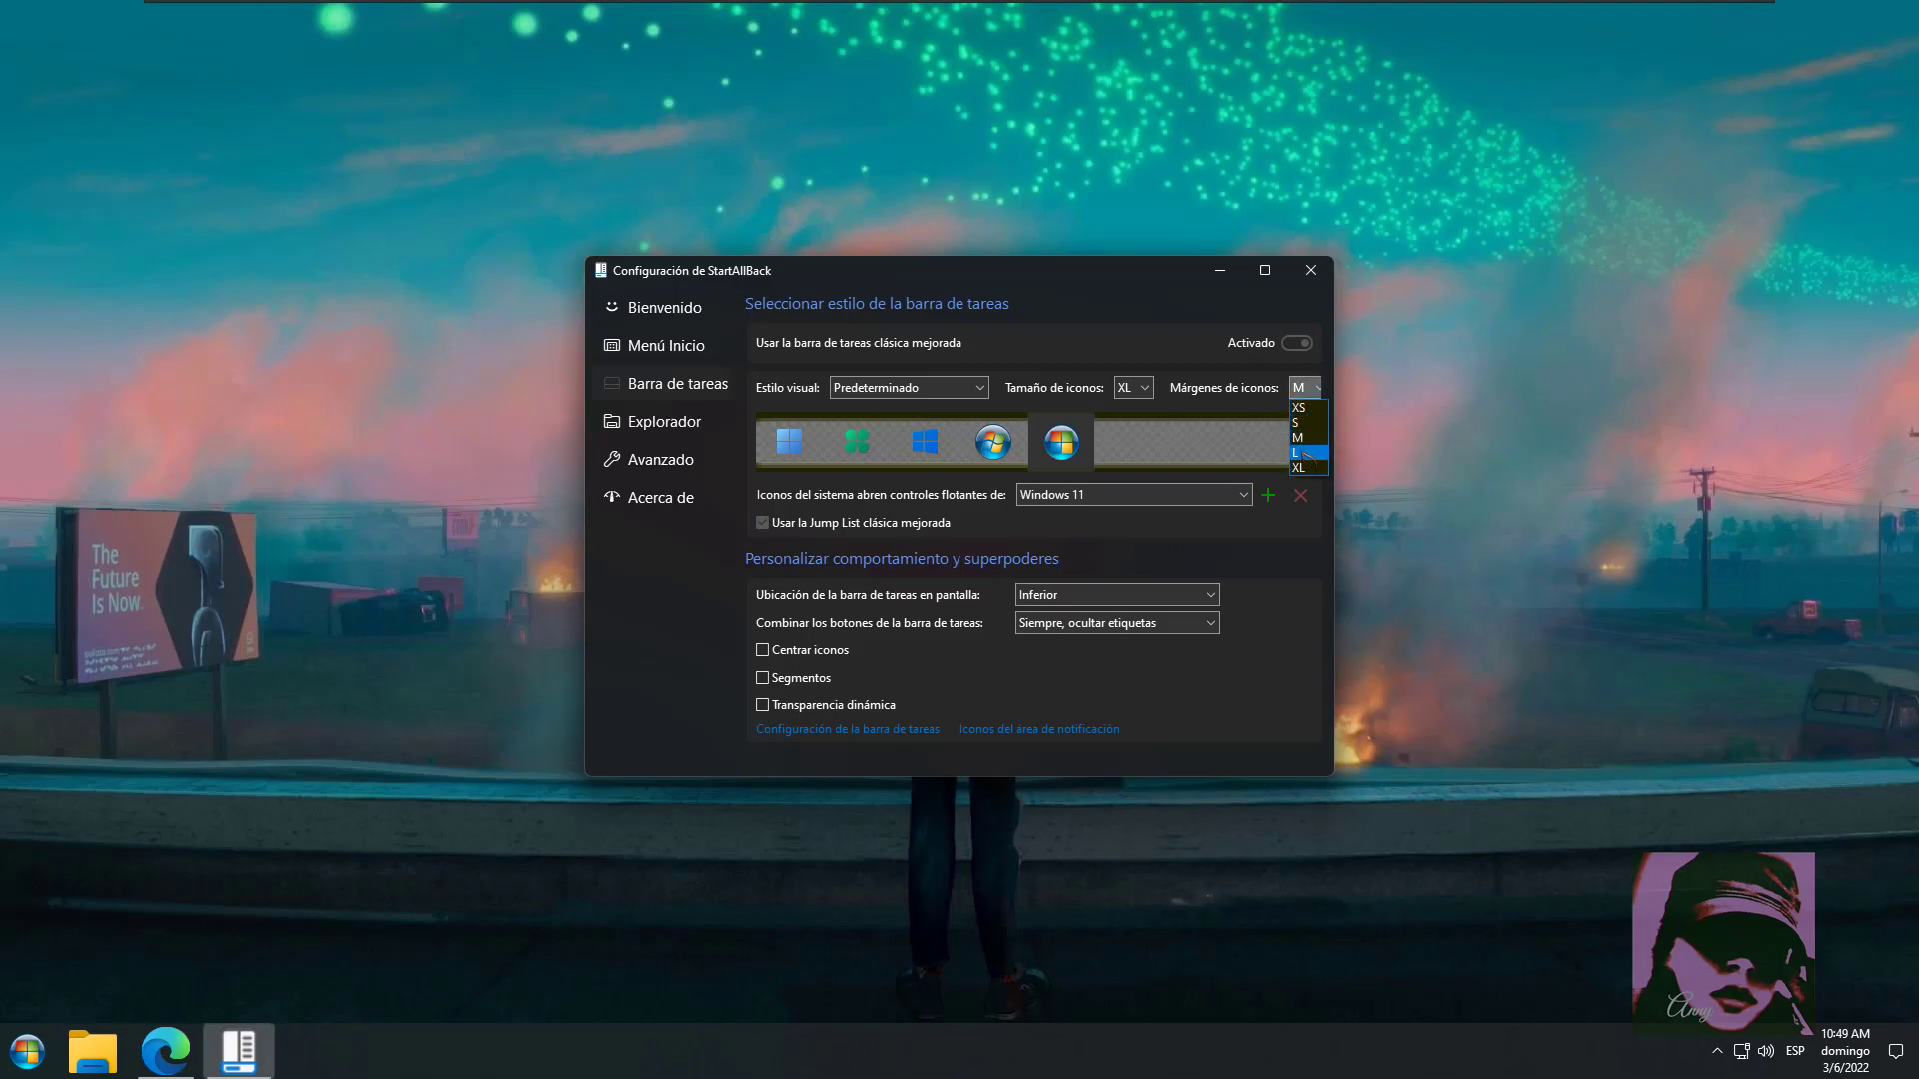
click(1304, 453)
click(1304, 388)
click(1304, 467)
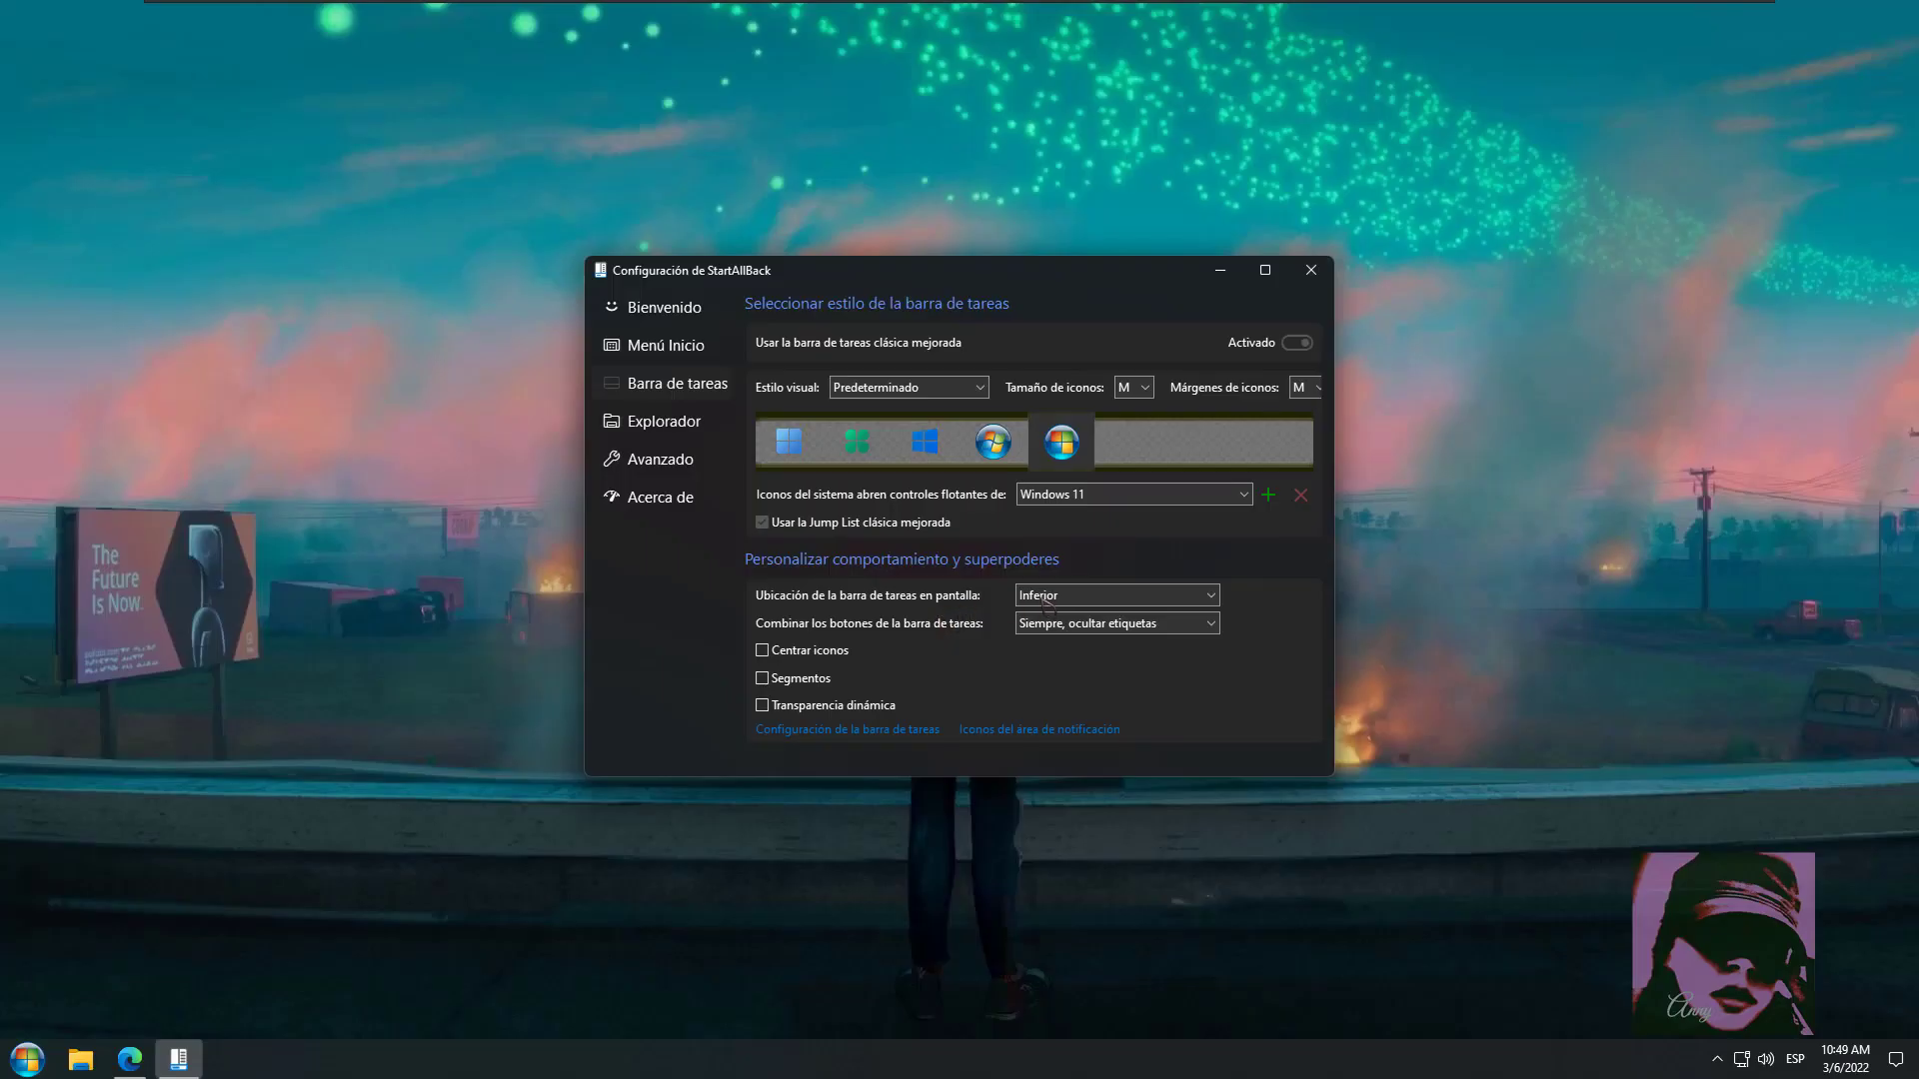
Try the taskbar at the Derecha location, then set its screen location to Izquierda
click(1042, 597)
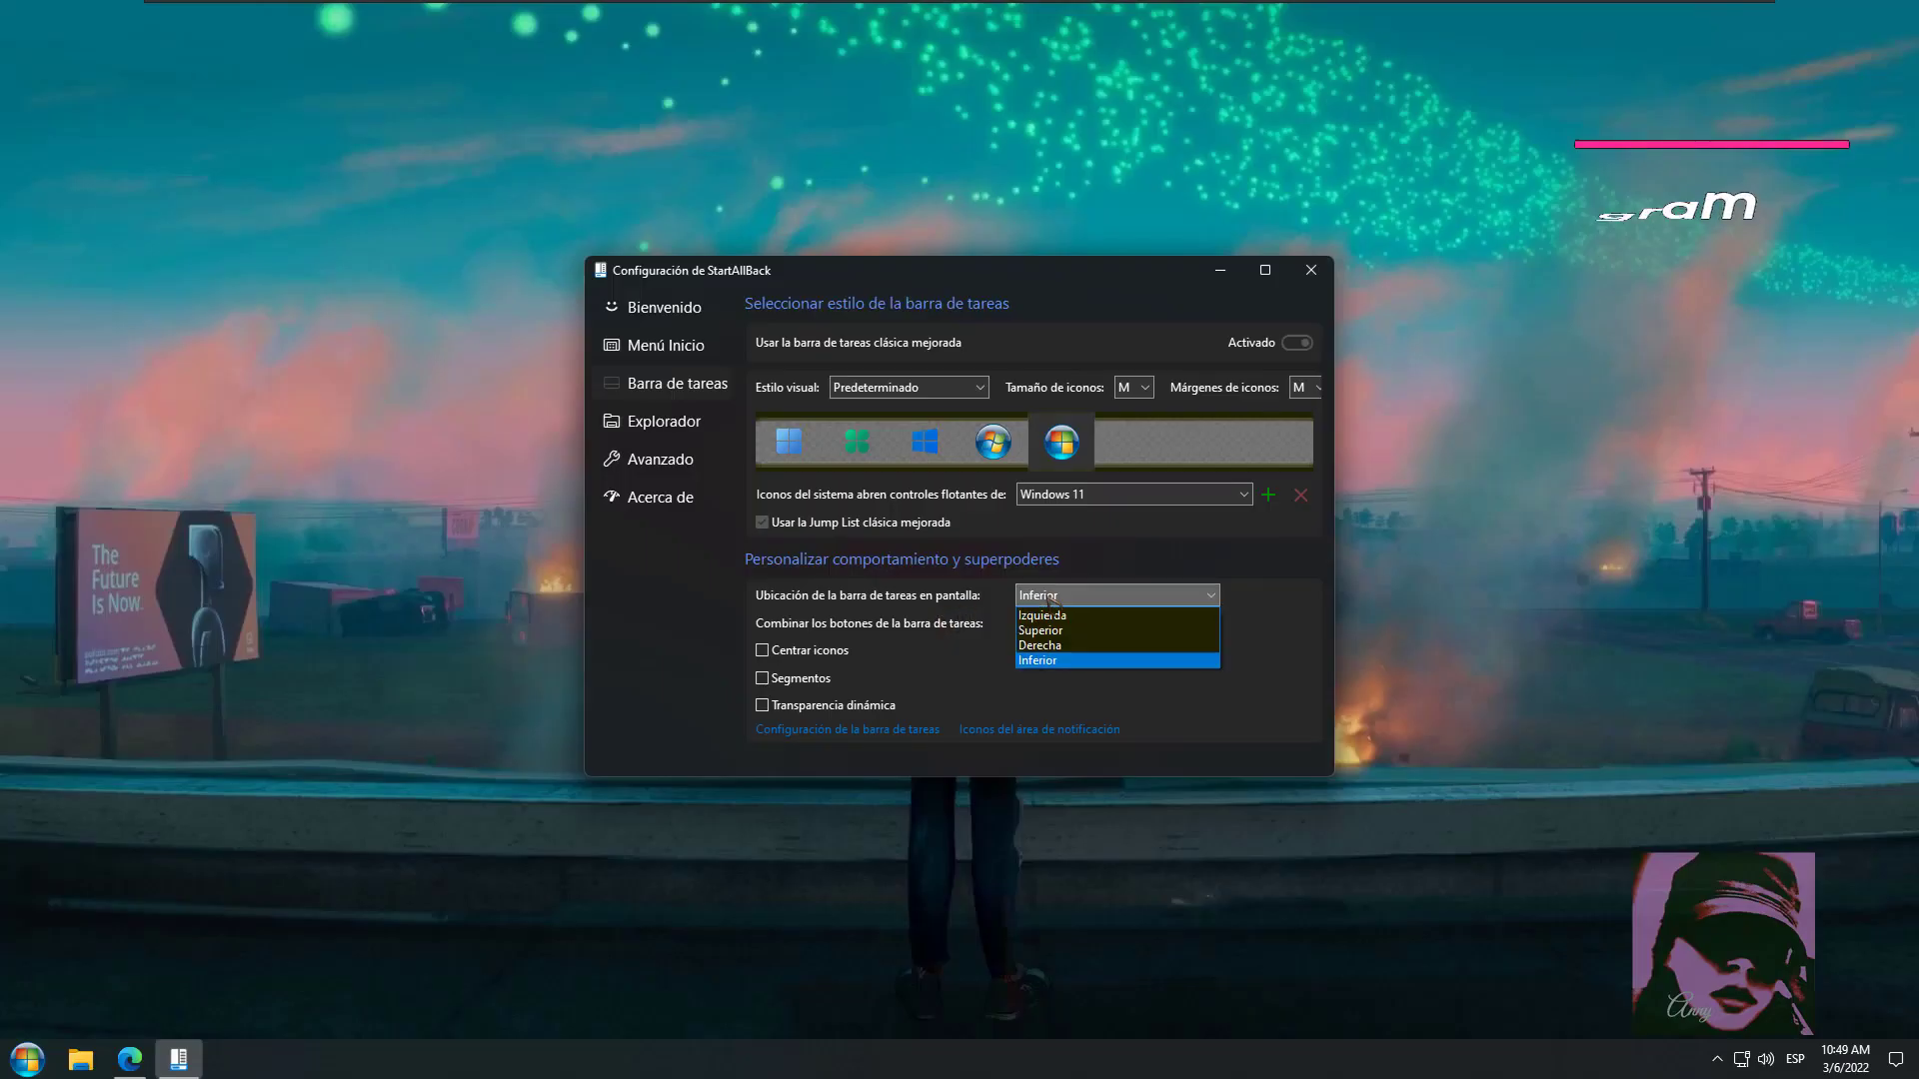
click(1045, 645)
click(1062, 597)
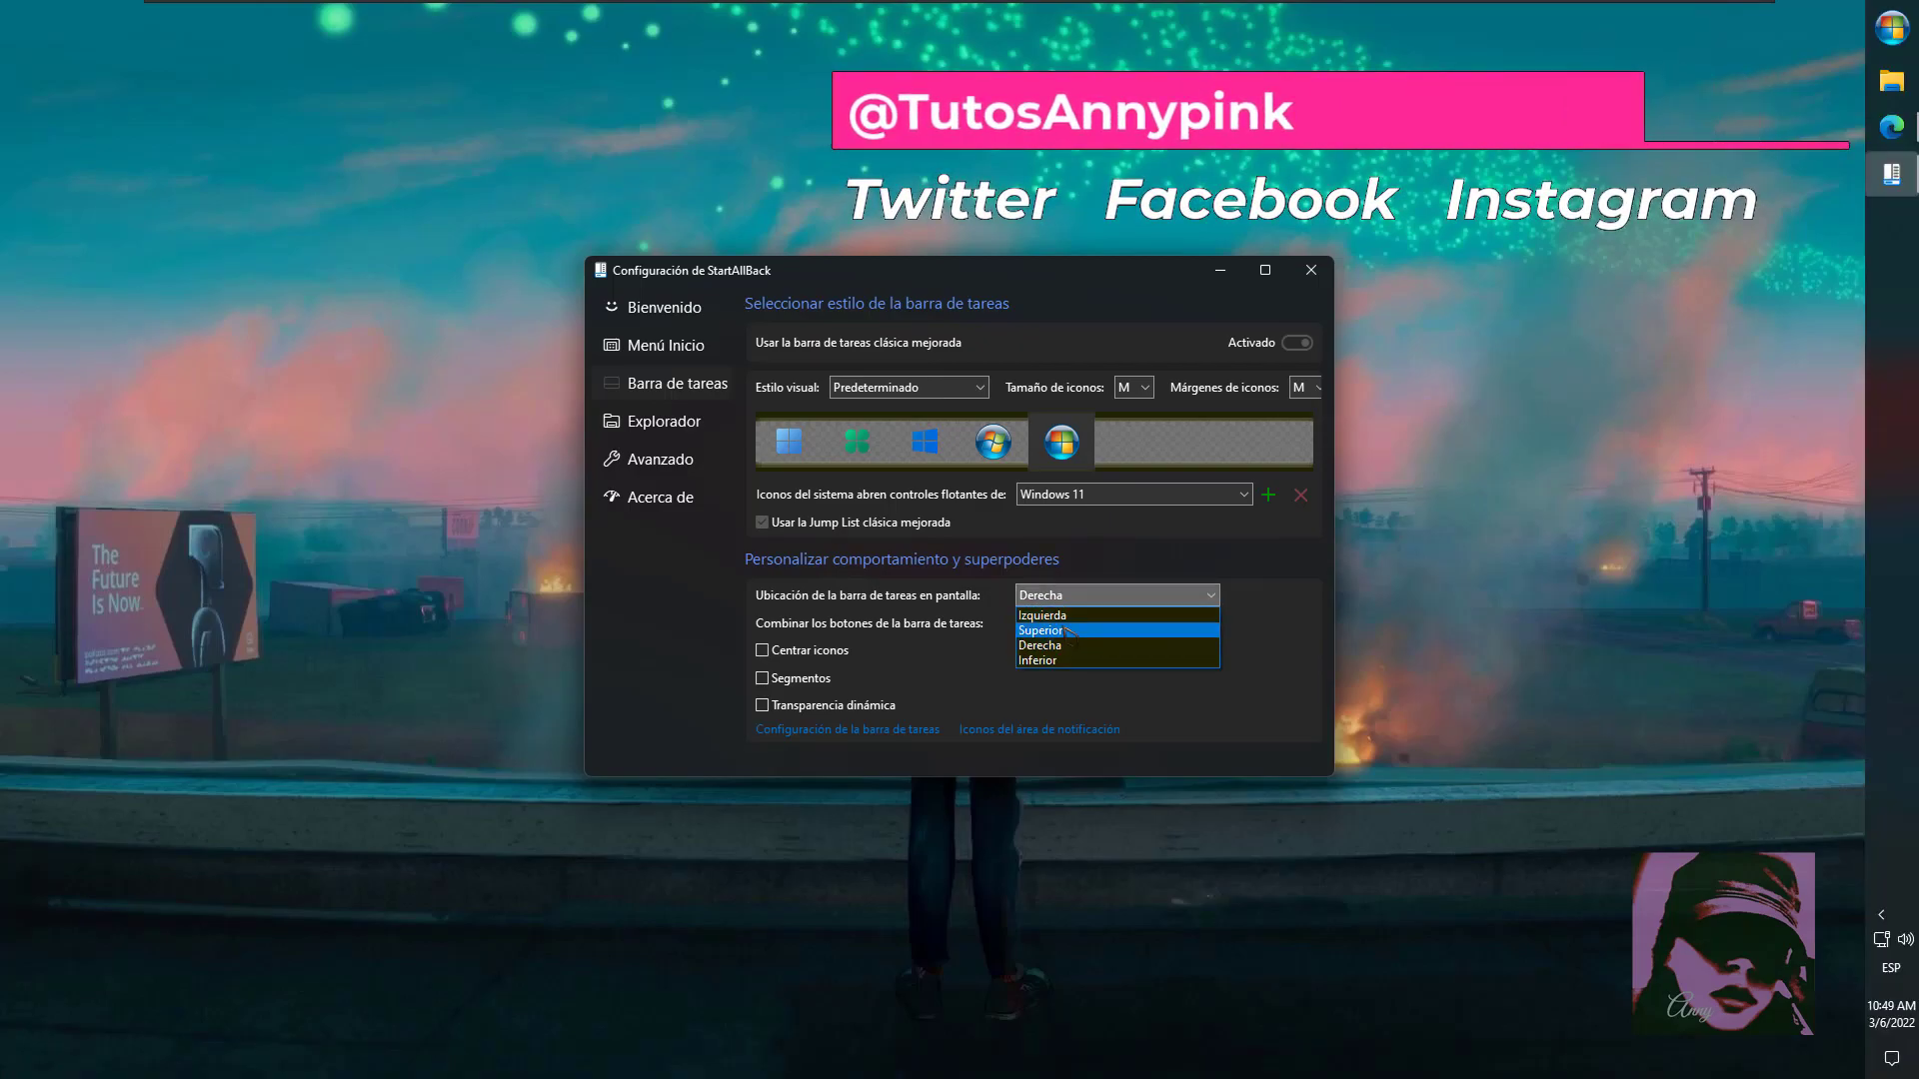
click(1073, 620)
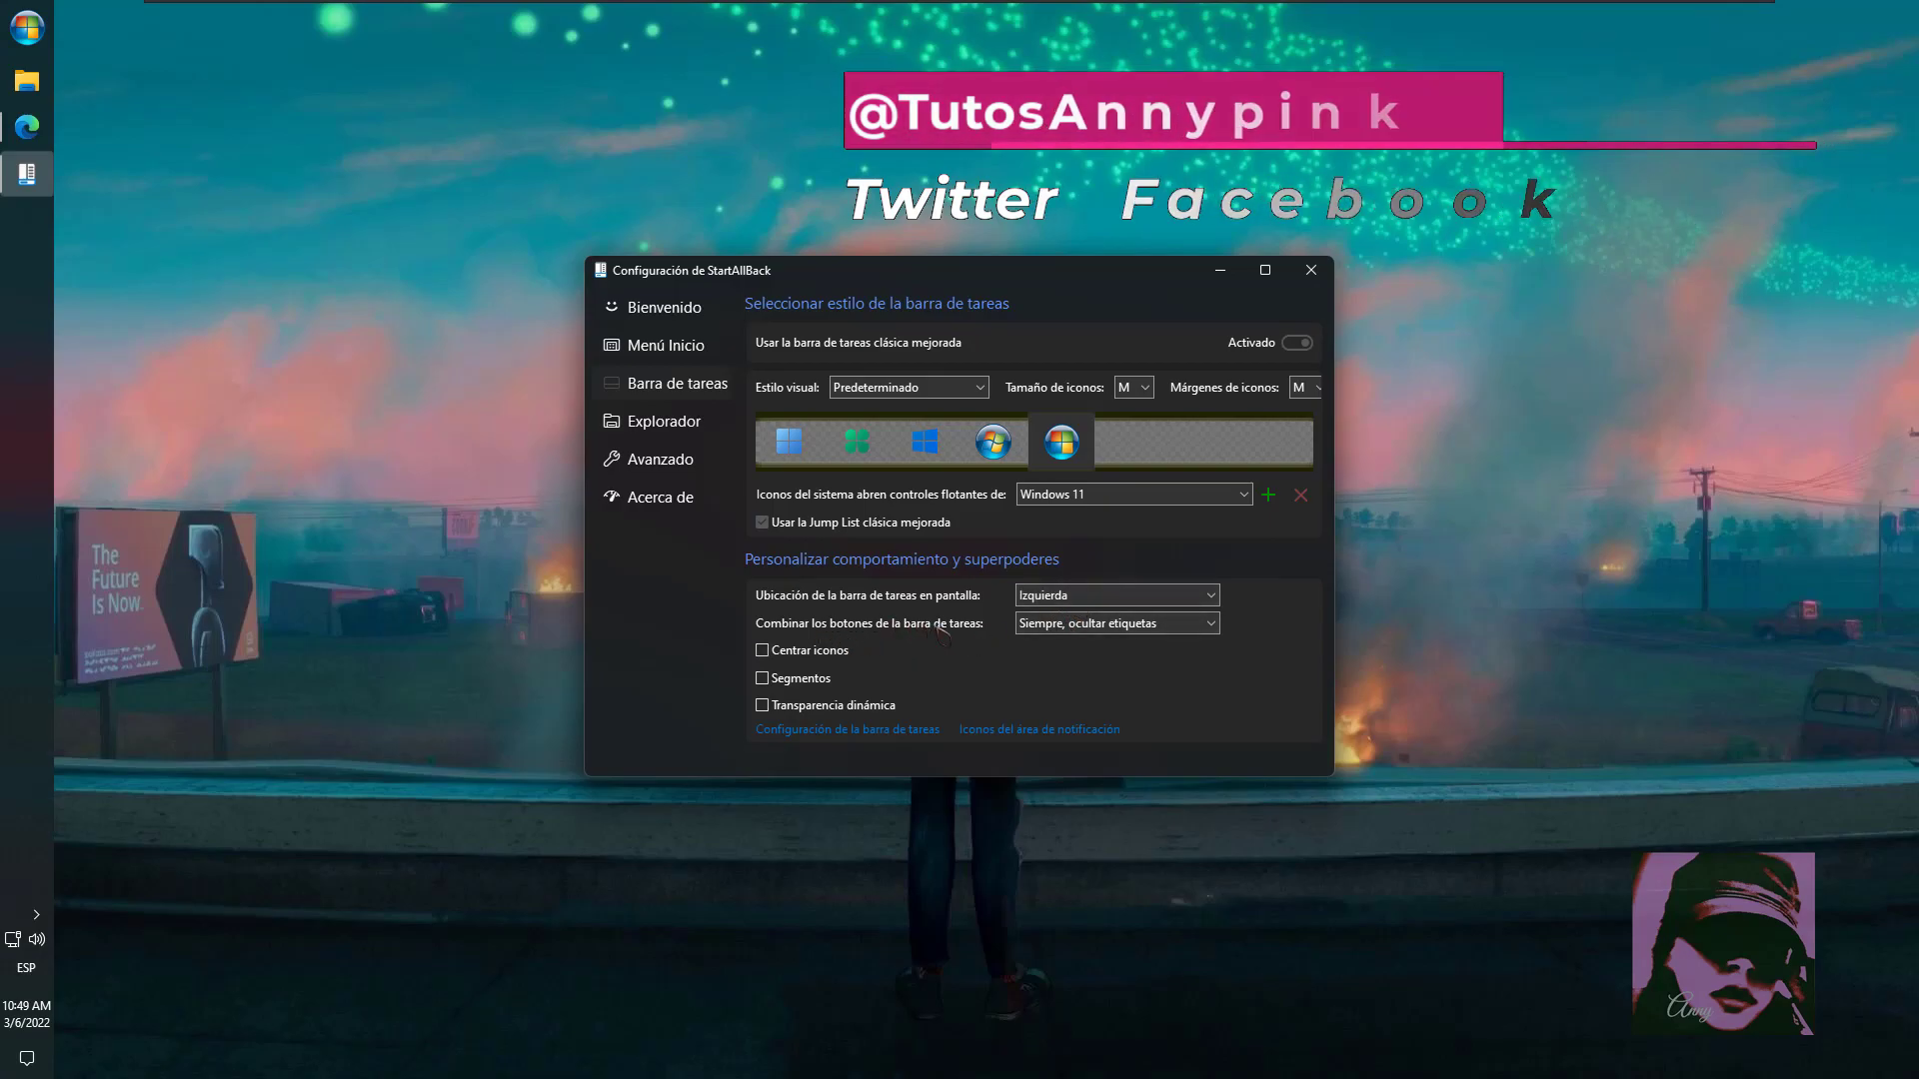
Try the taskbar button combining options, including "Cuando la barra está llena", and set combining to Nunca
click(1084, 624)
click(1087, 640)
click(1103, 630)
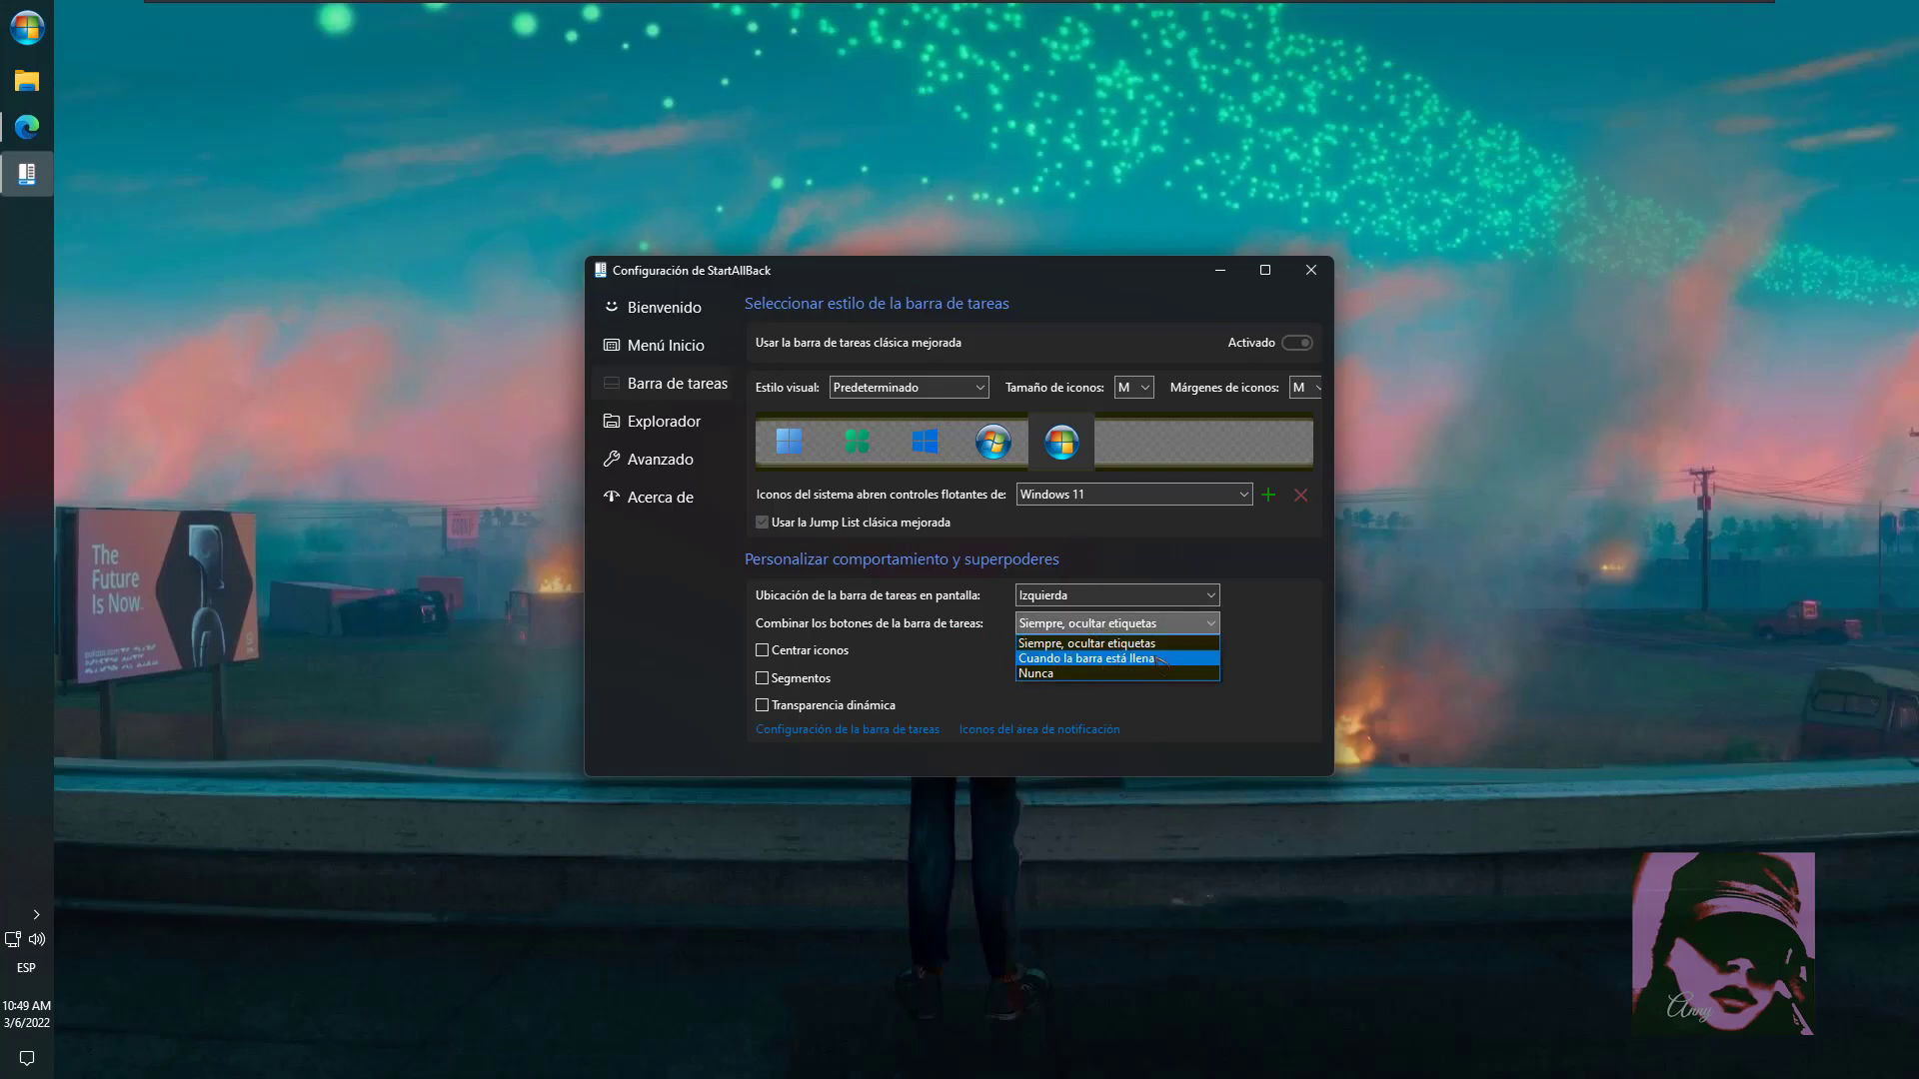
click(1160, 660)
click(1100, 624)
click(1100, 674)
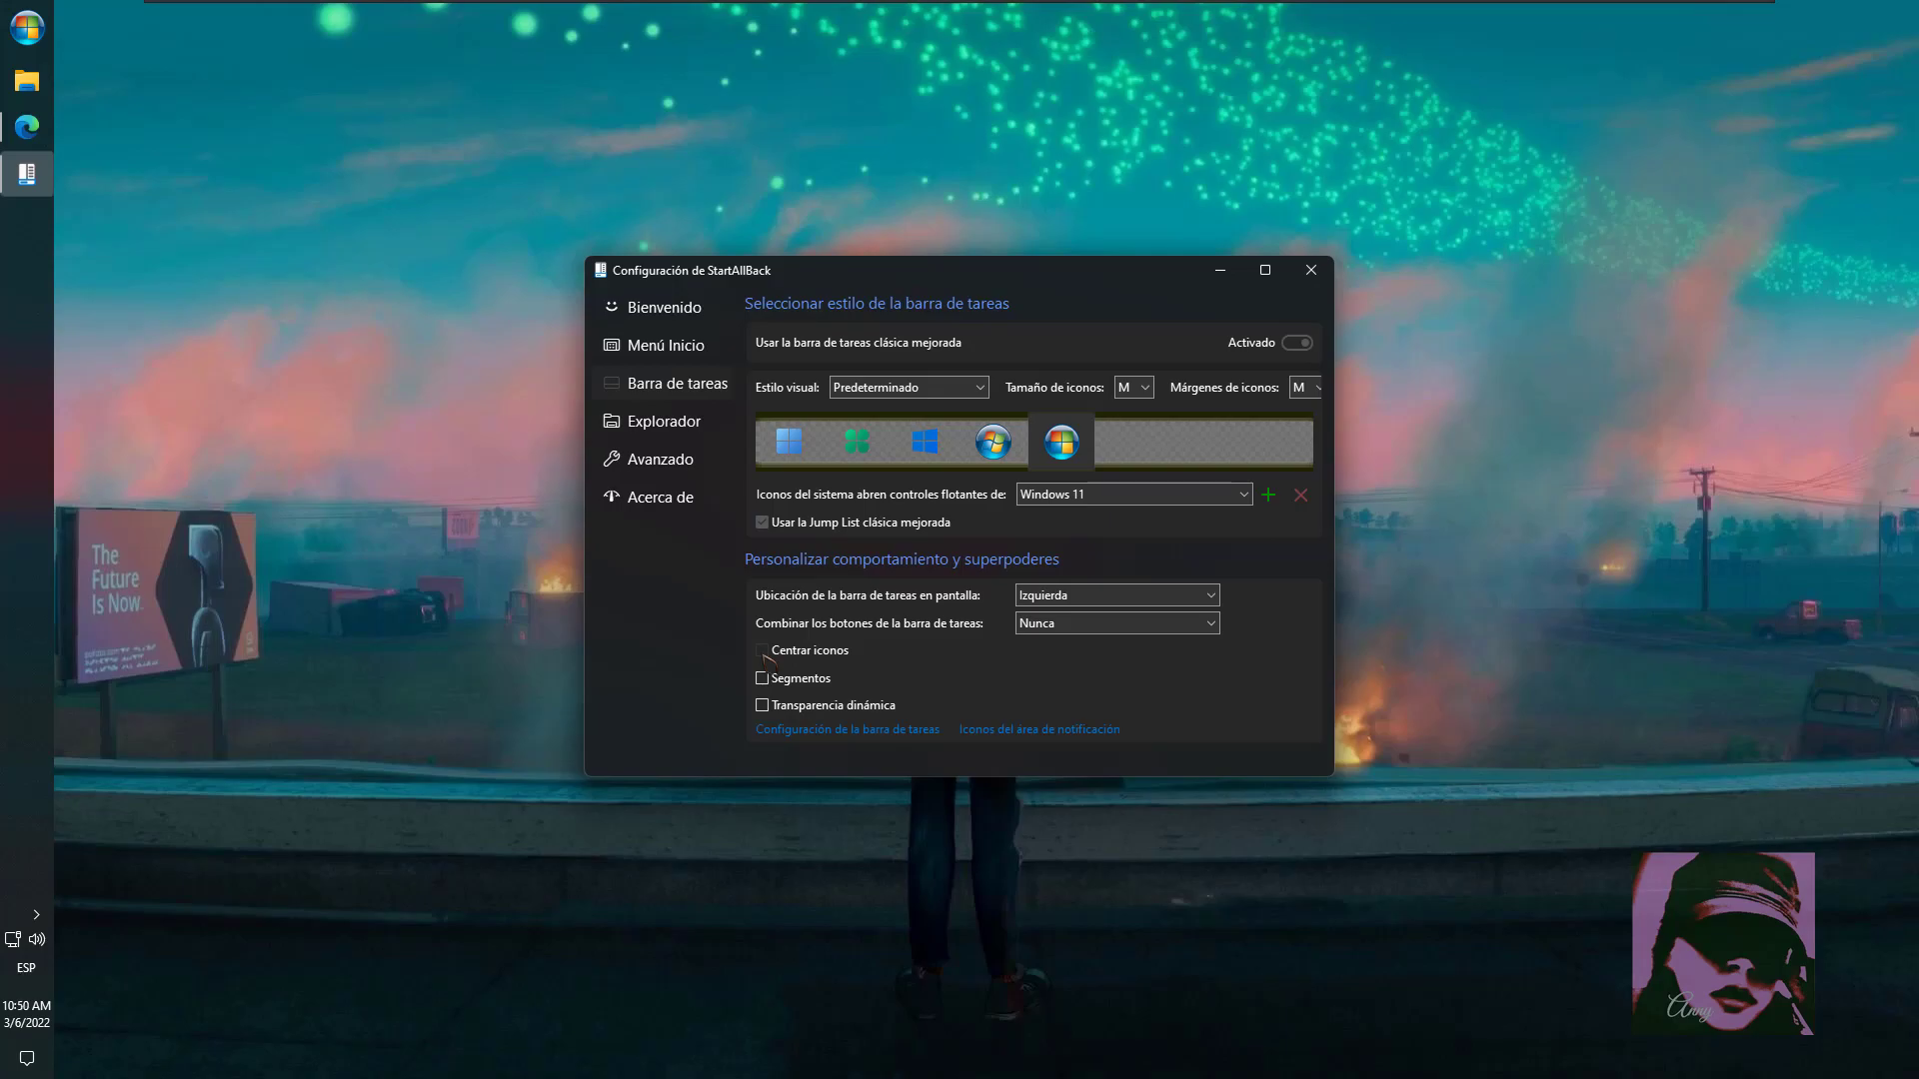
Enable centered taskbar icons (Centrar iconos) and briefly open the Start menu to check it
click(764, 653)
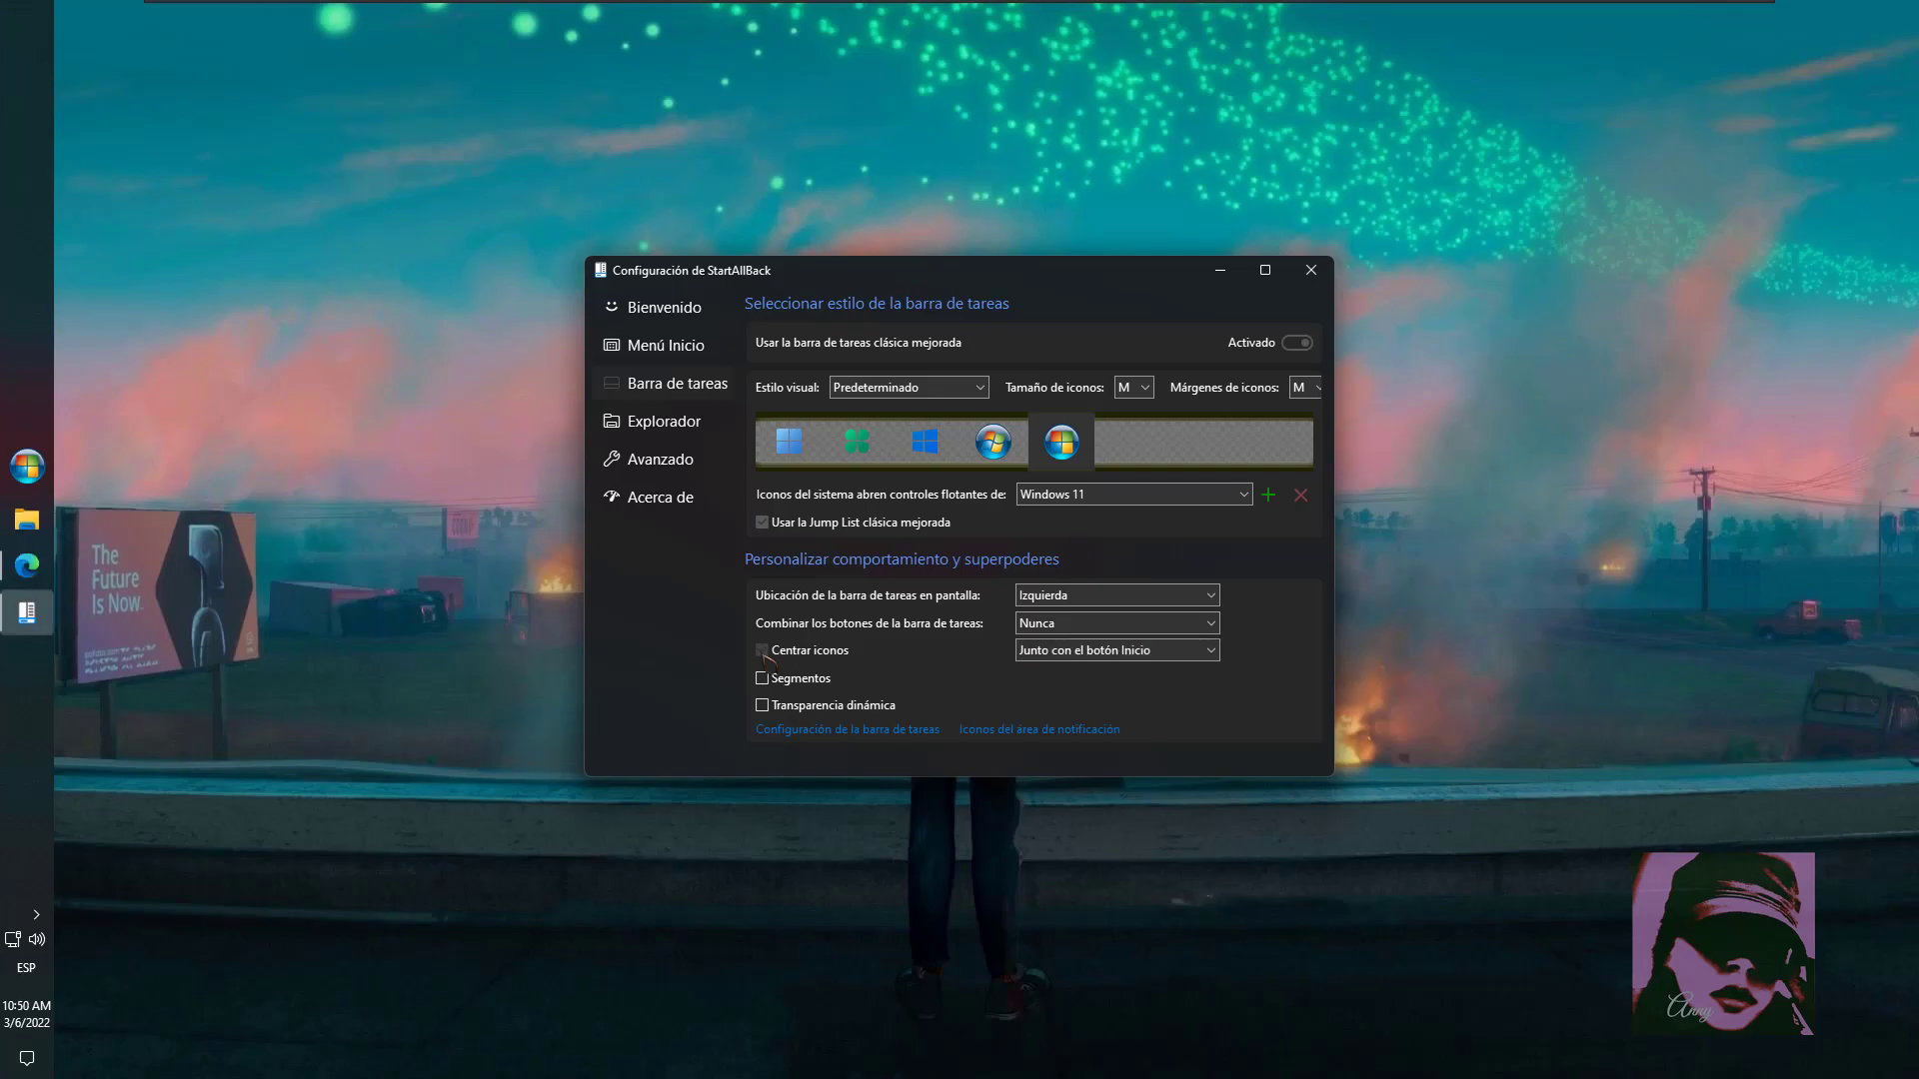
key(super)
key(Escape)
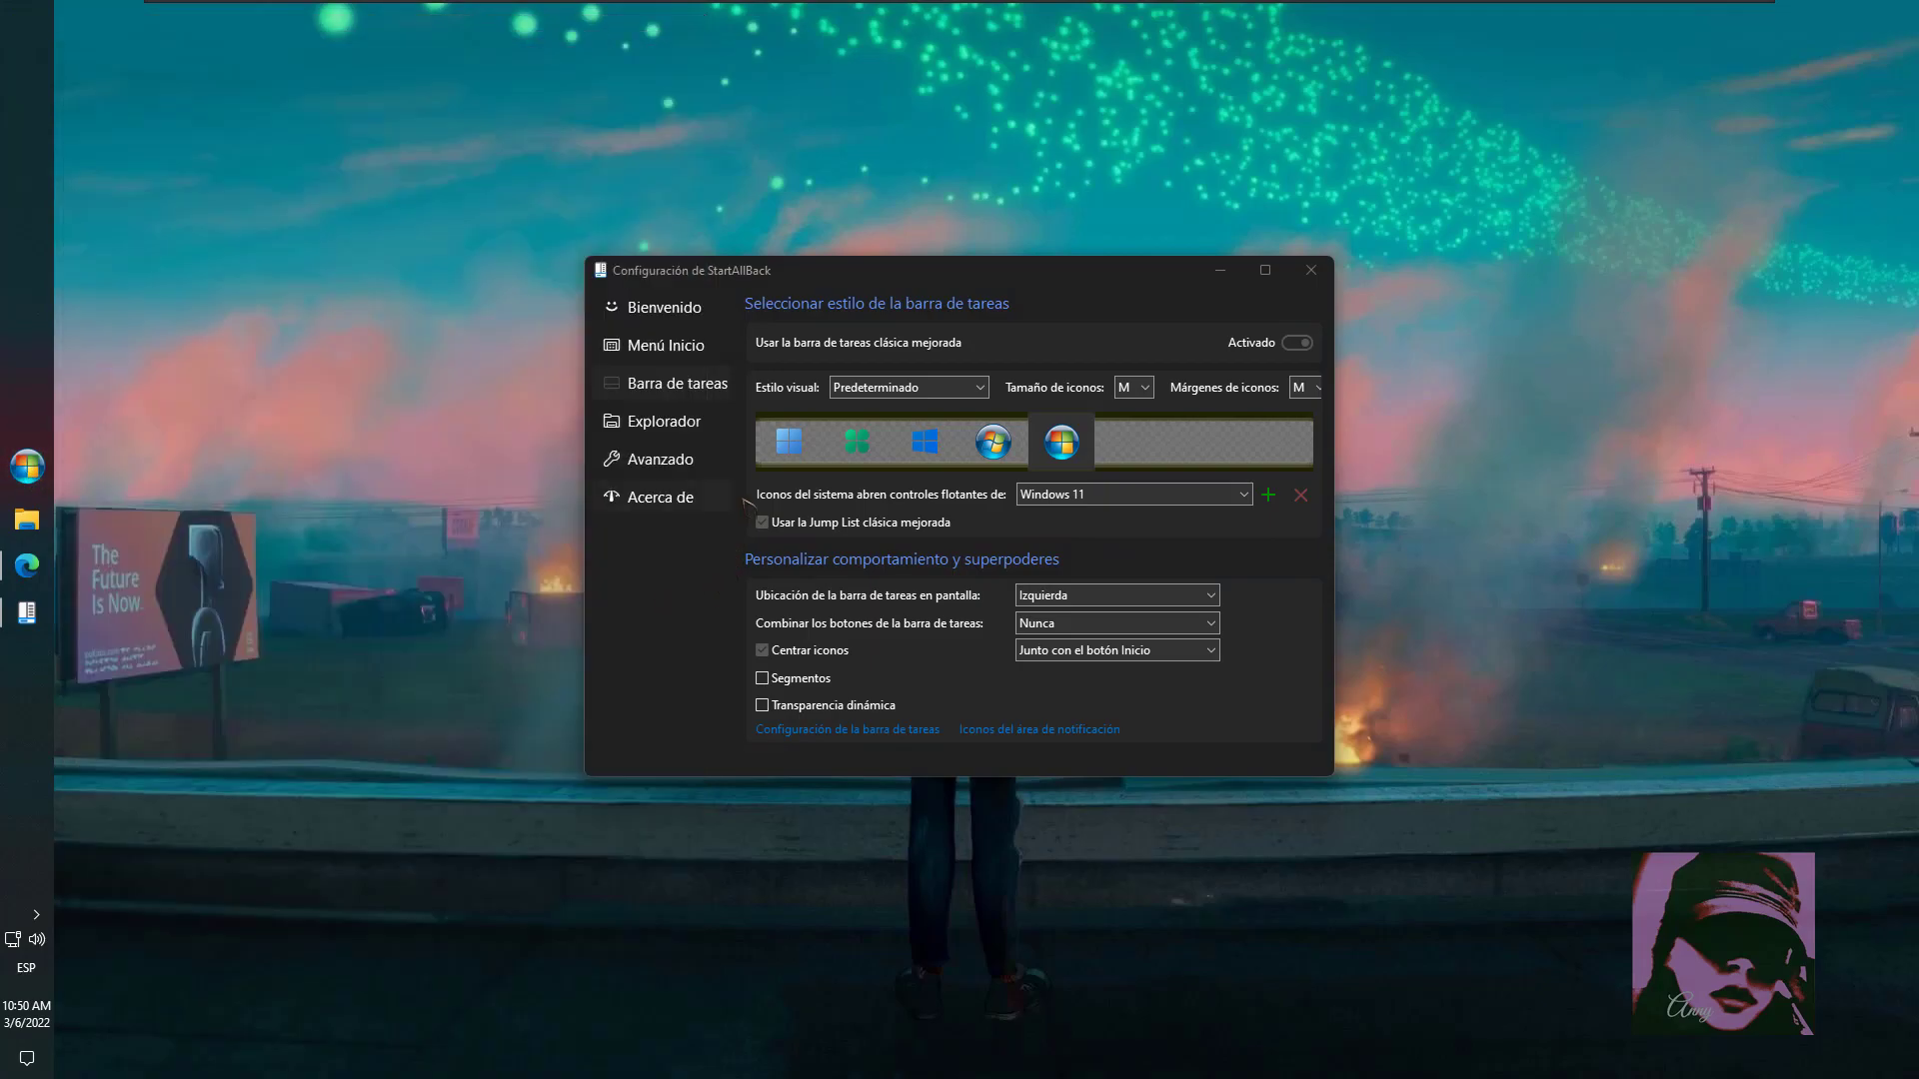
Set the Start button icon to the Windows 11 logo and briefly open the Start menu to check it
click(792, 444)
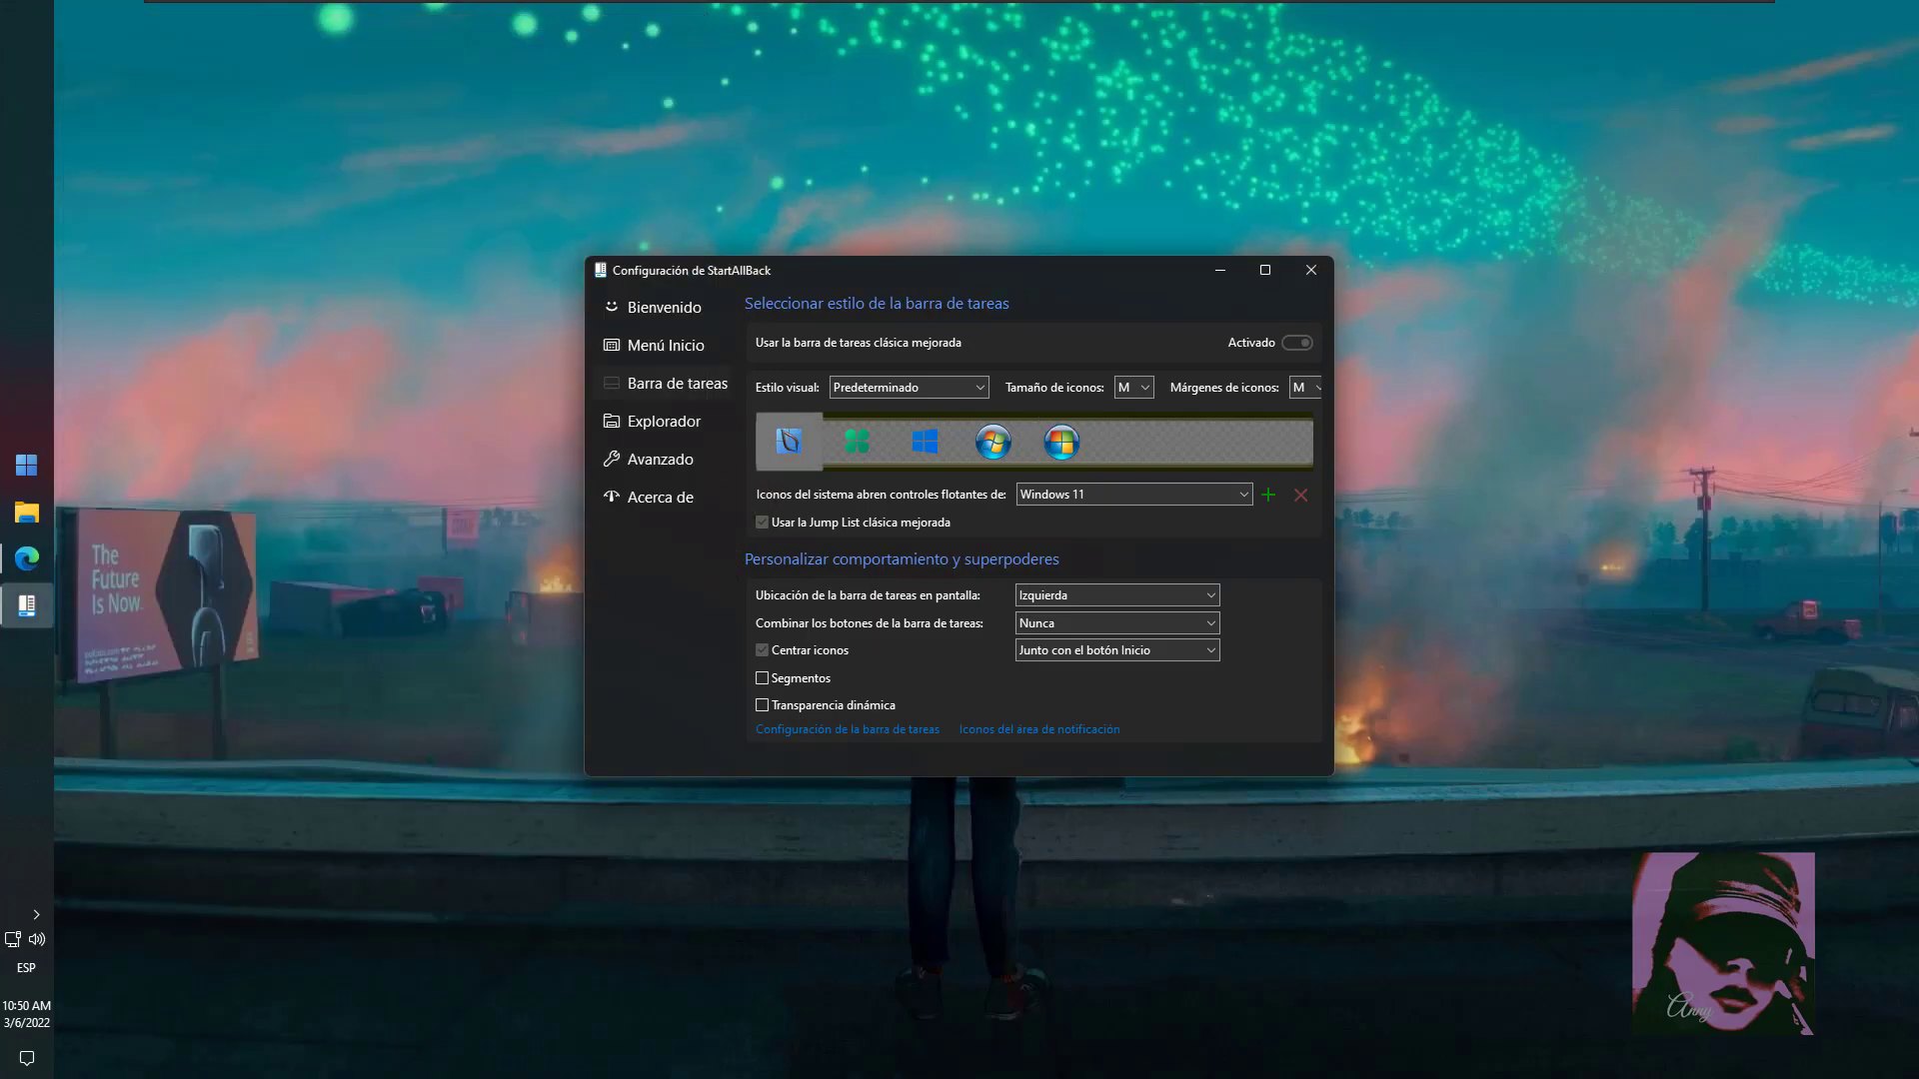
click(24, 466)
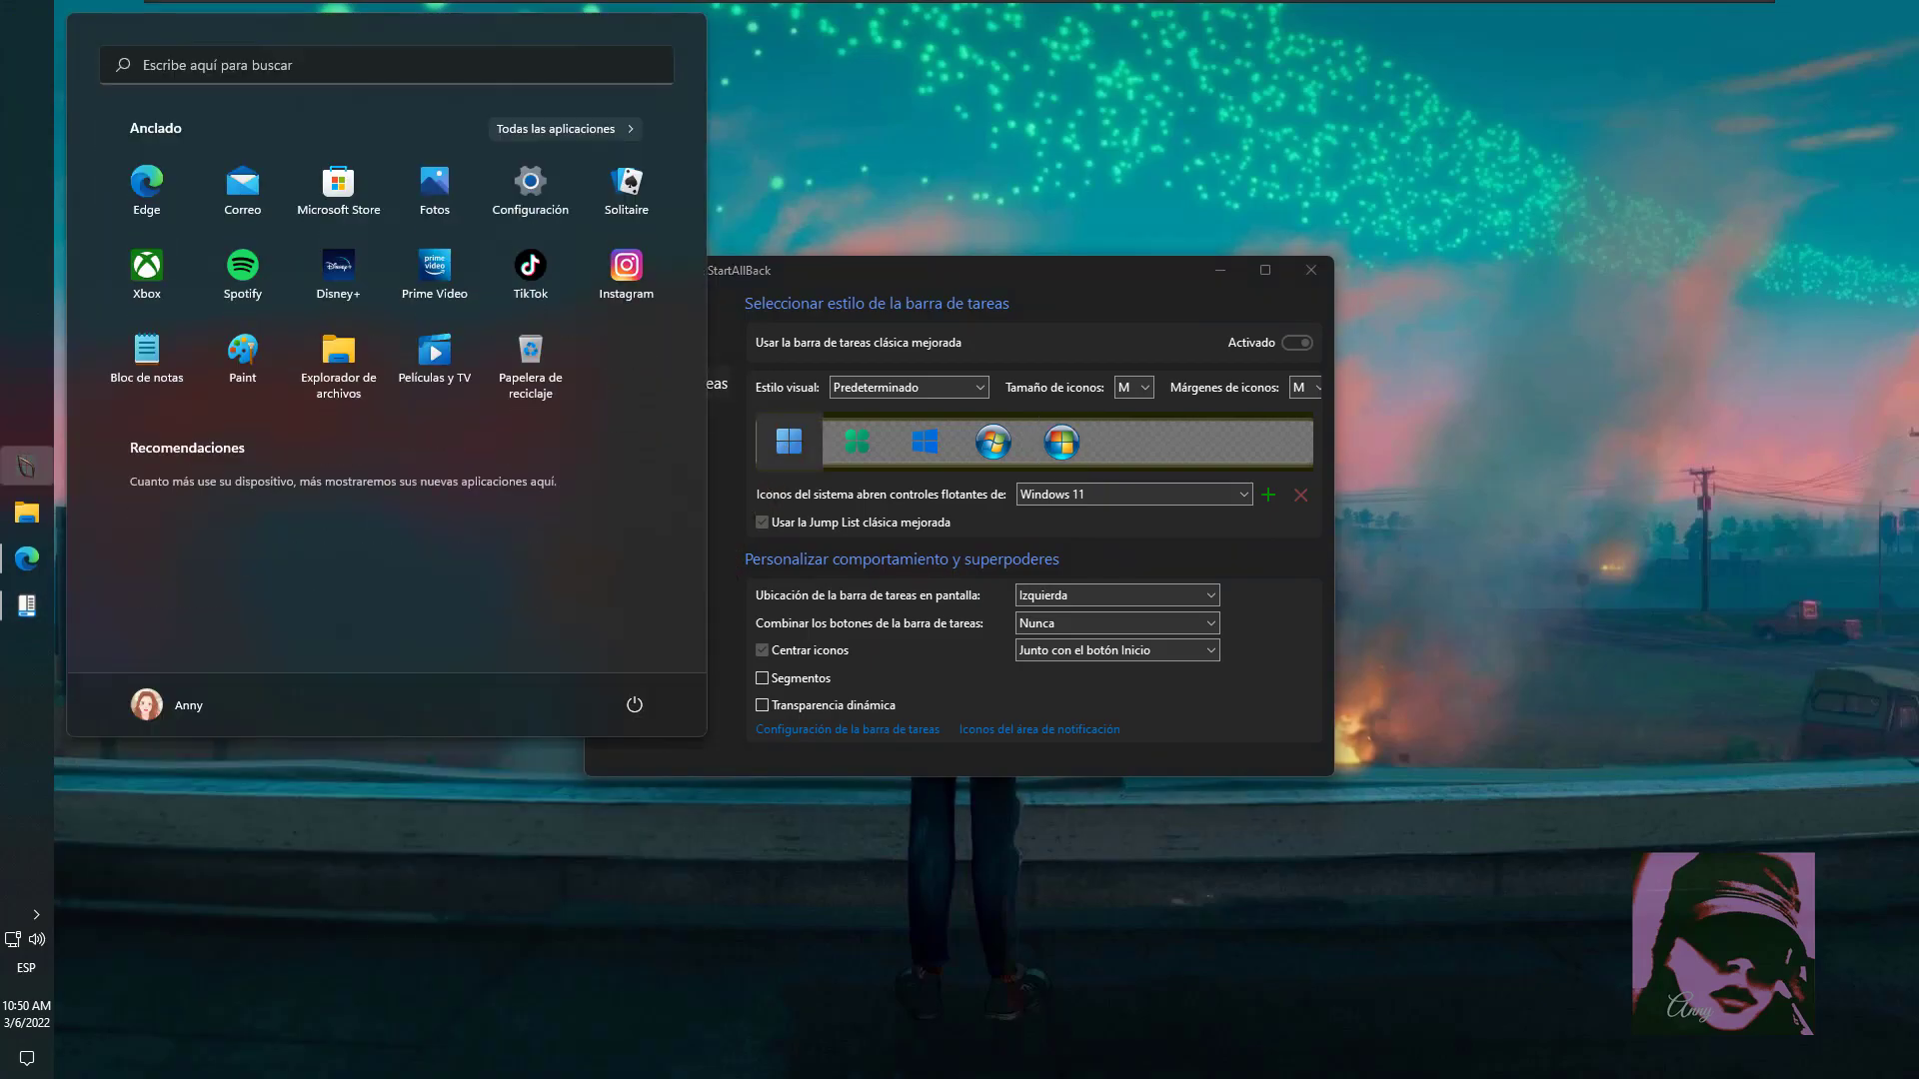
key(Escape)
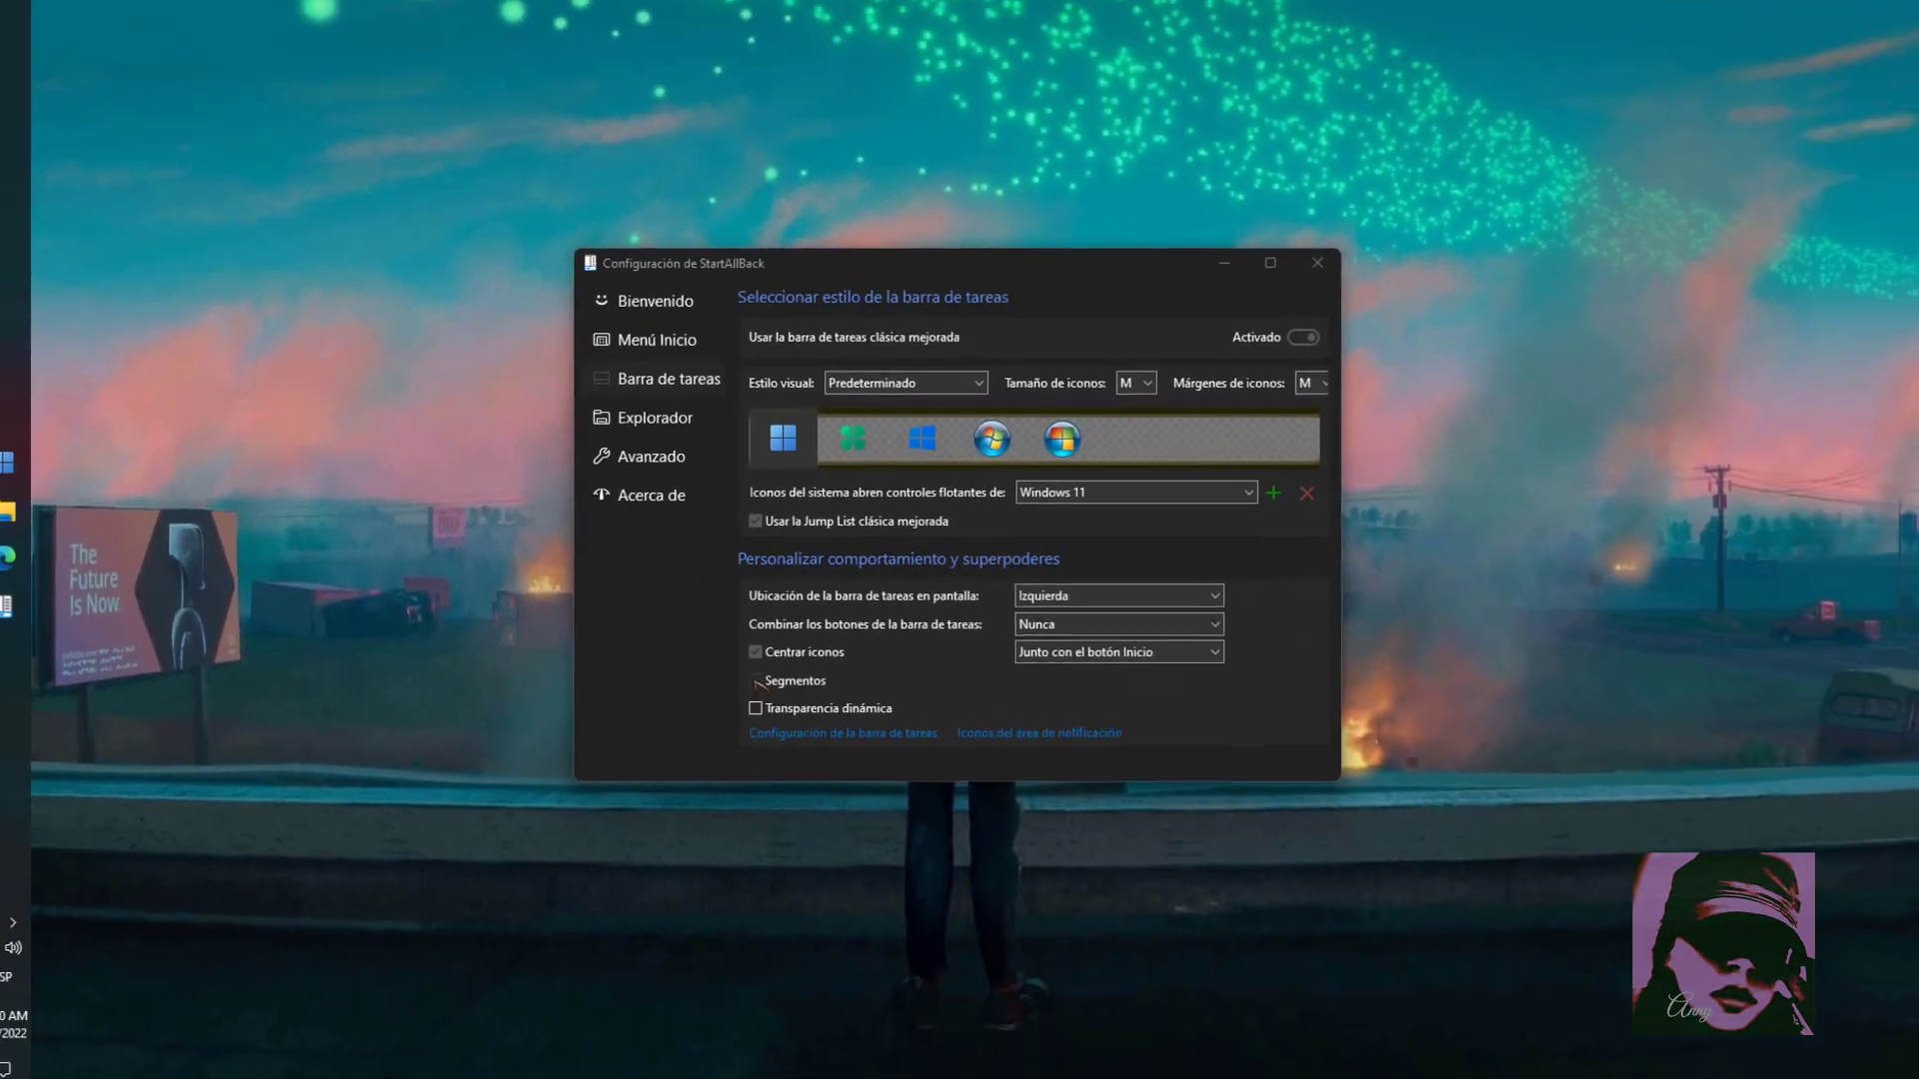
Enable Segmentos with "Hasta tres segmentos" and Transparencia dinámica for the taskbar, and check their effect with the Start menu
click(675, 711)
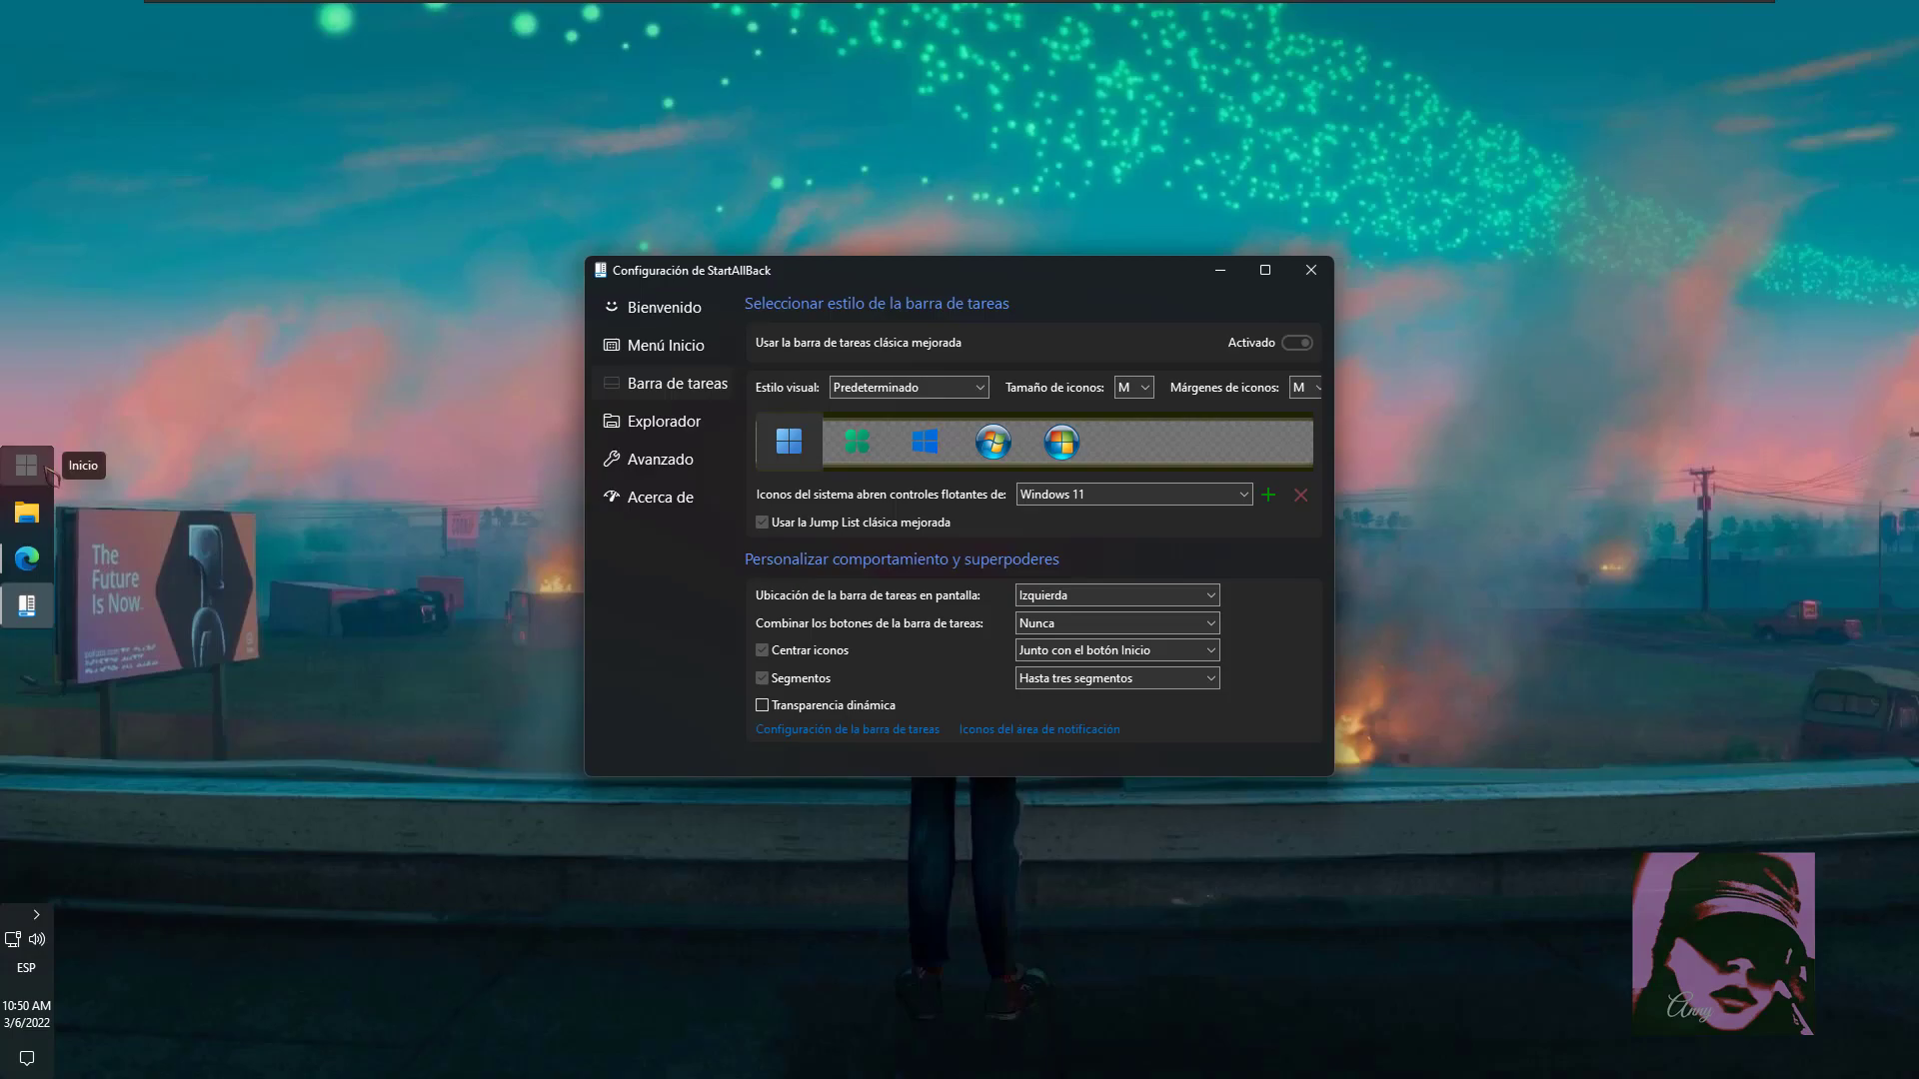
click(38, 525)
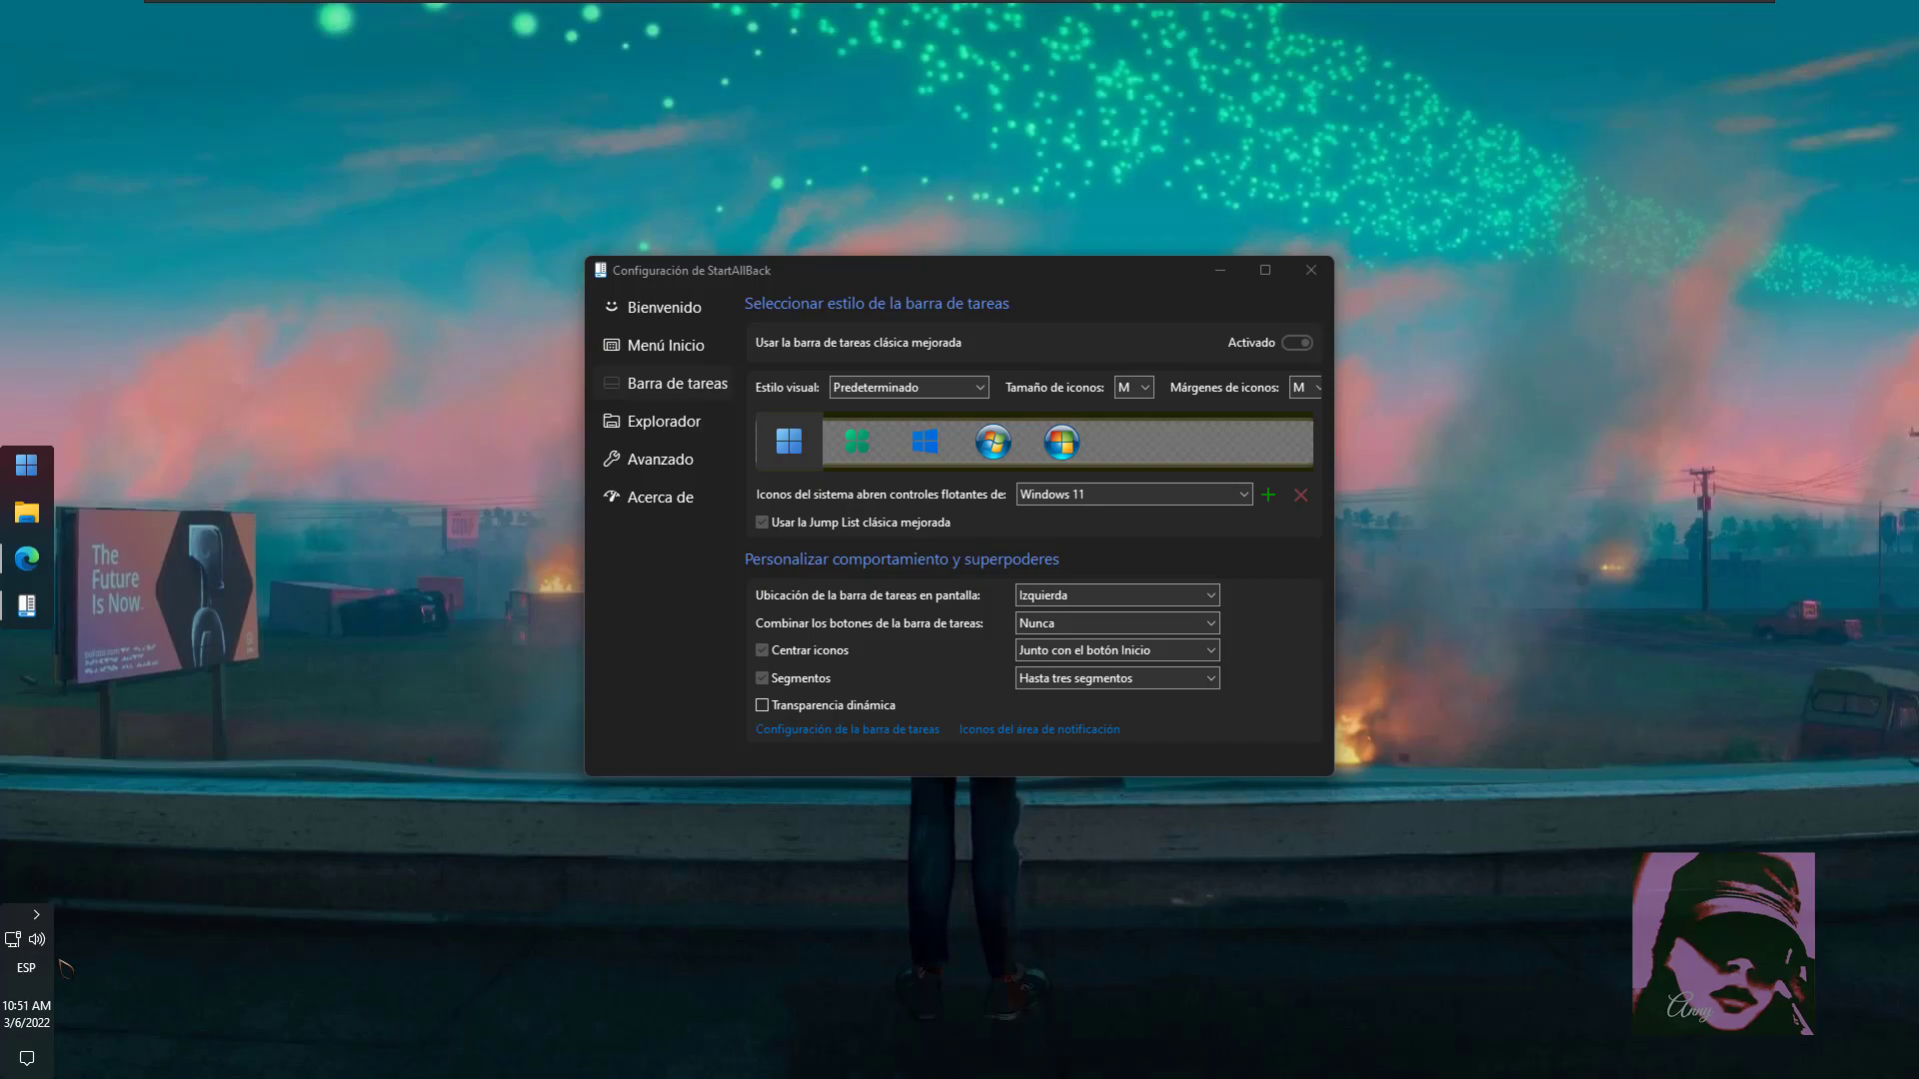
click(764, 706)
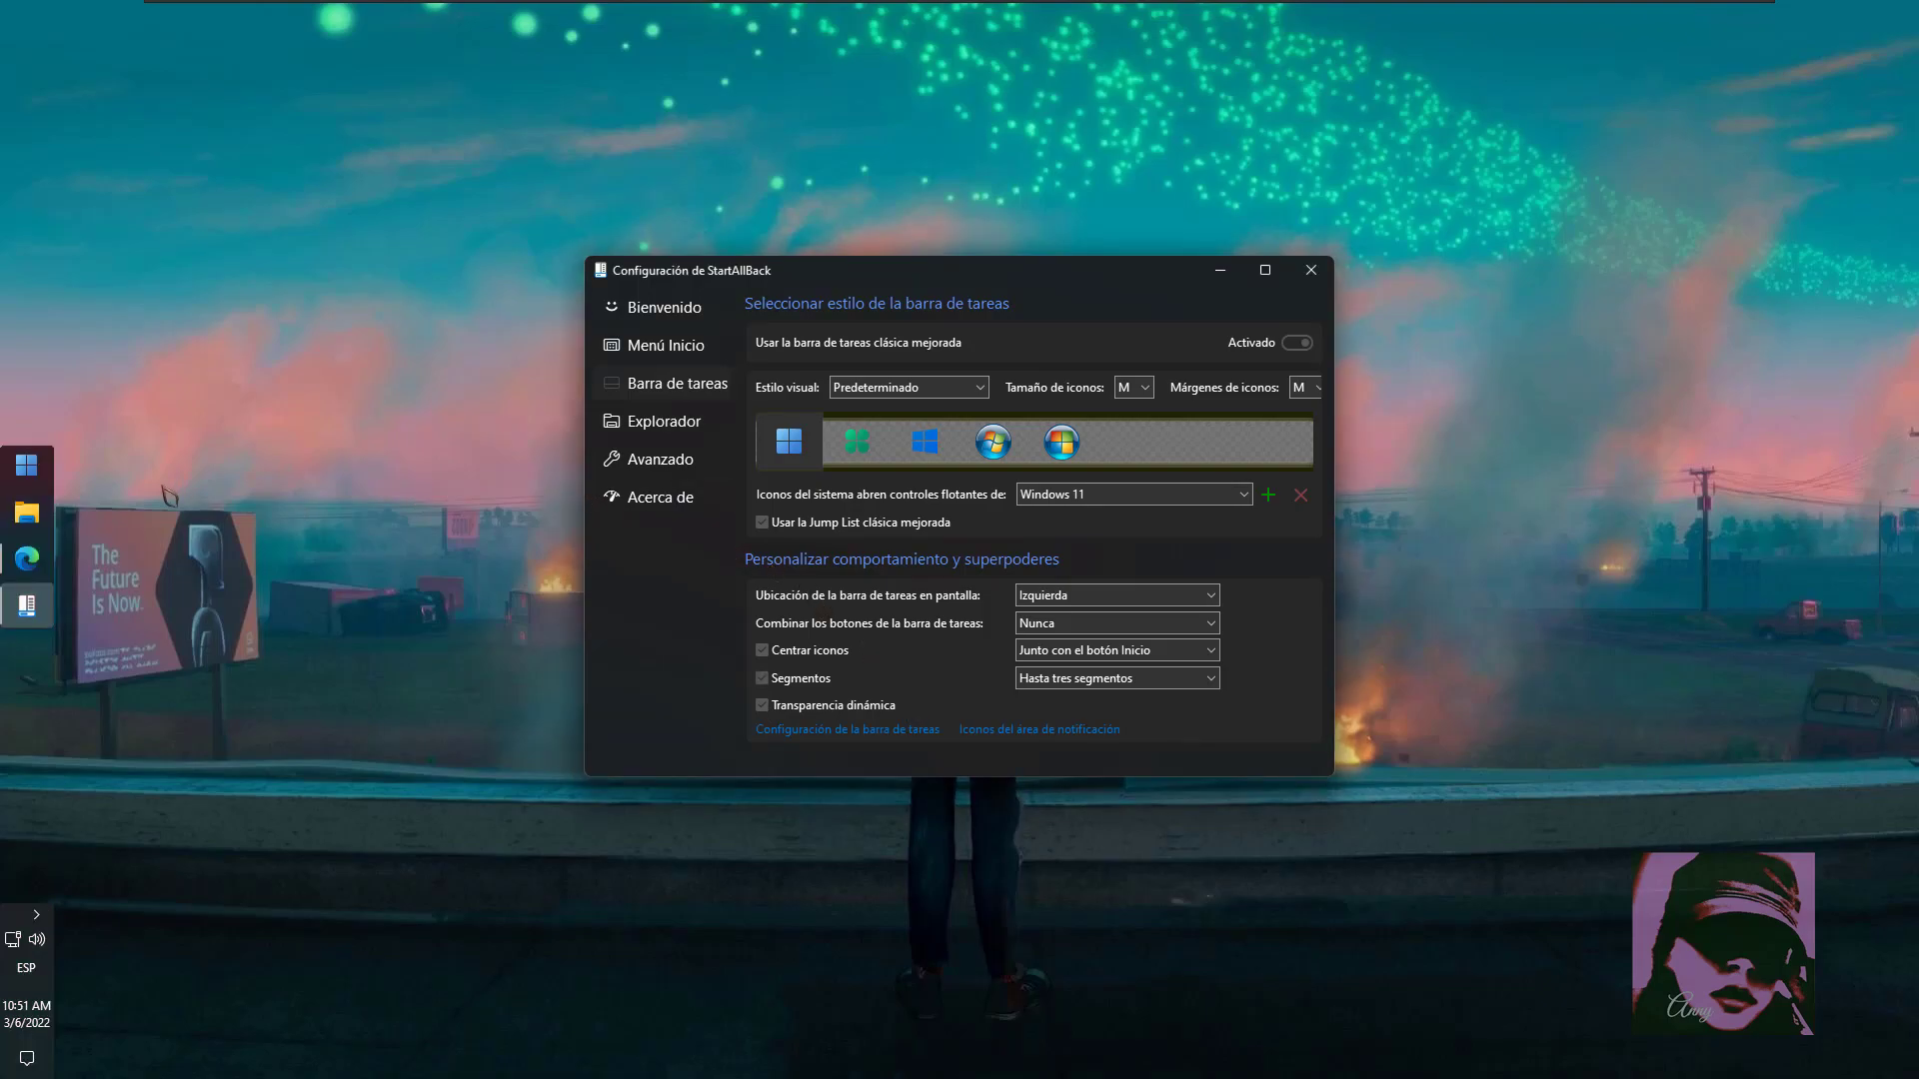
key(super)
key(super)
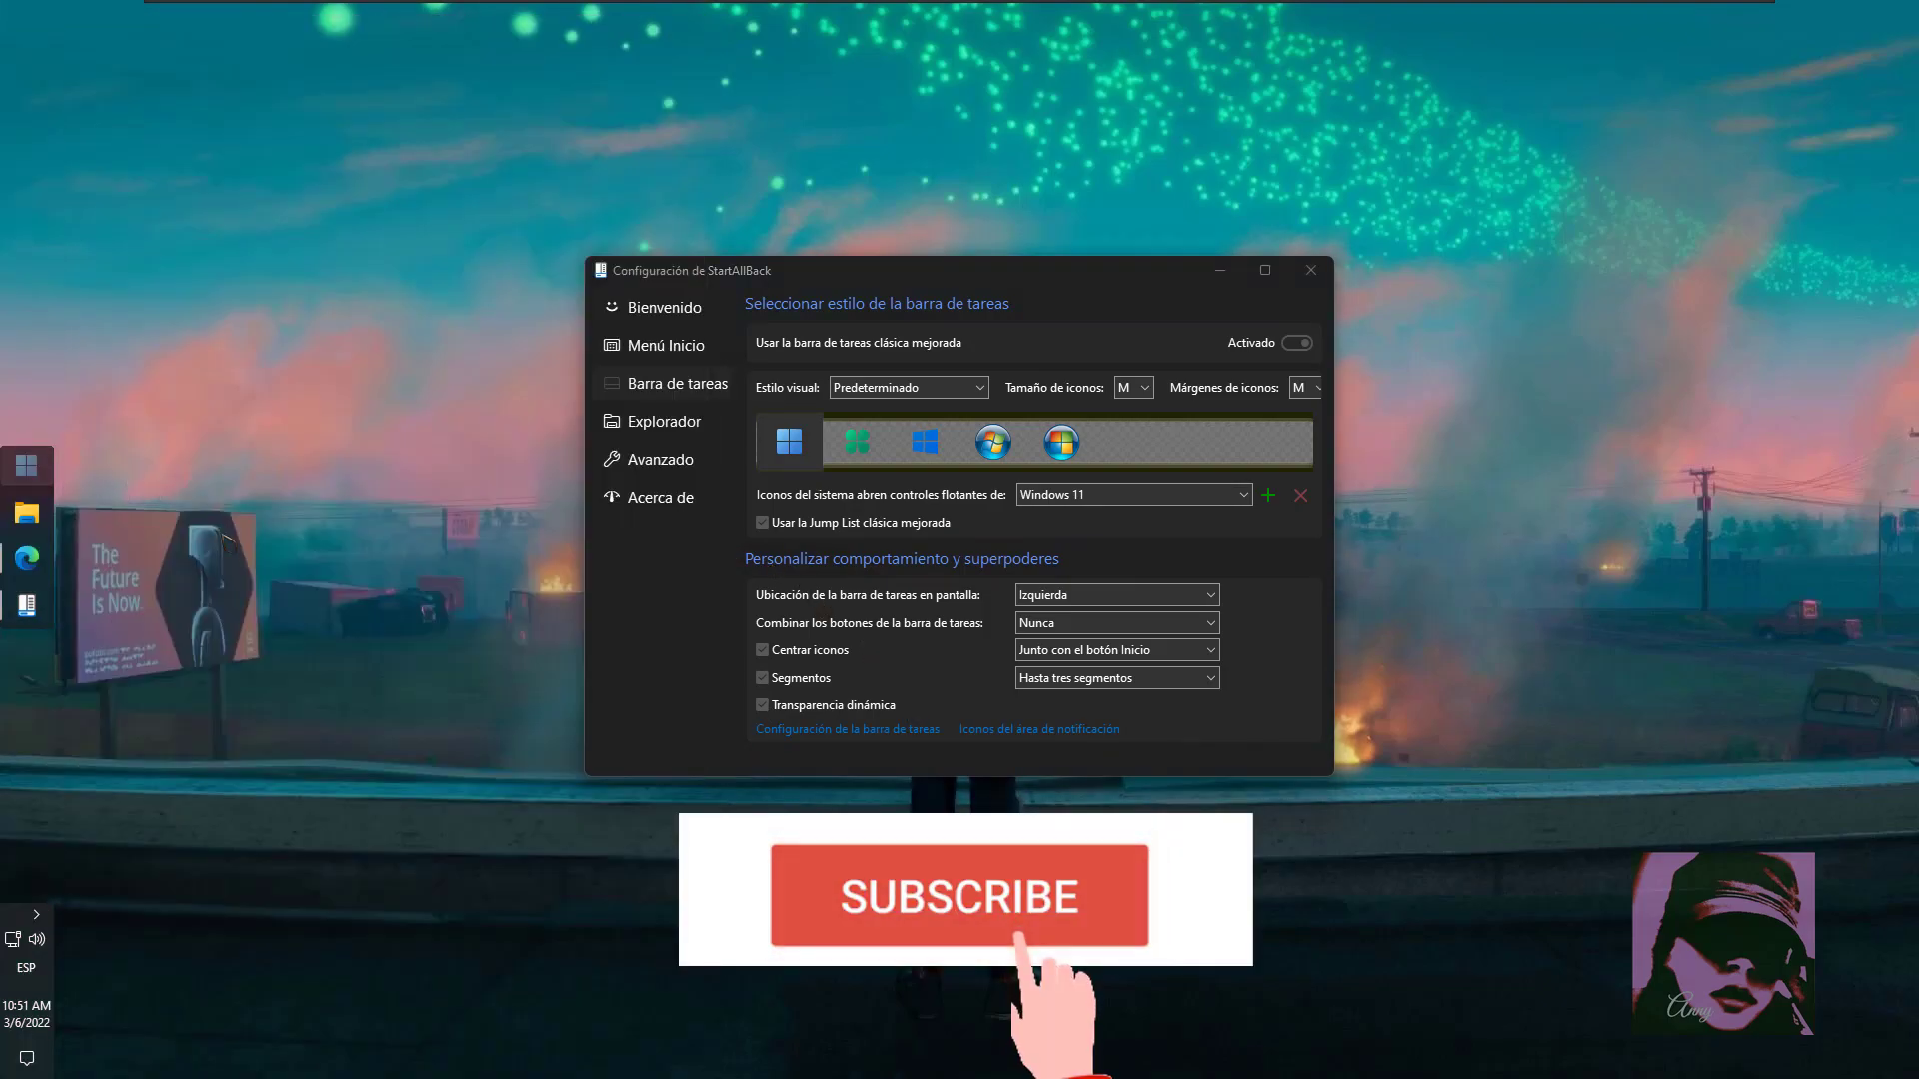
Switch Segmentos off and on to compare the taskbar's look, including with the Start menu open
click(763, 679)
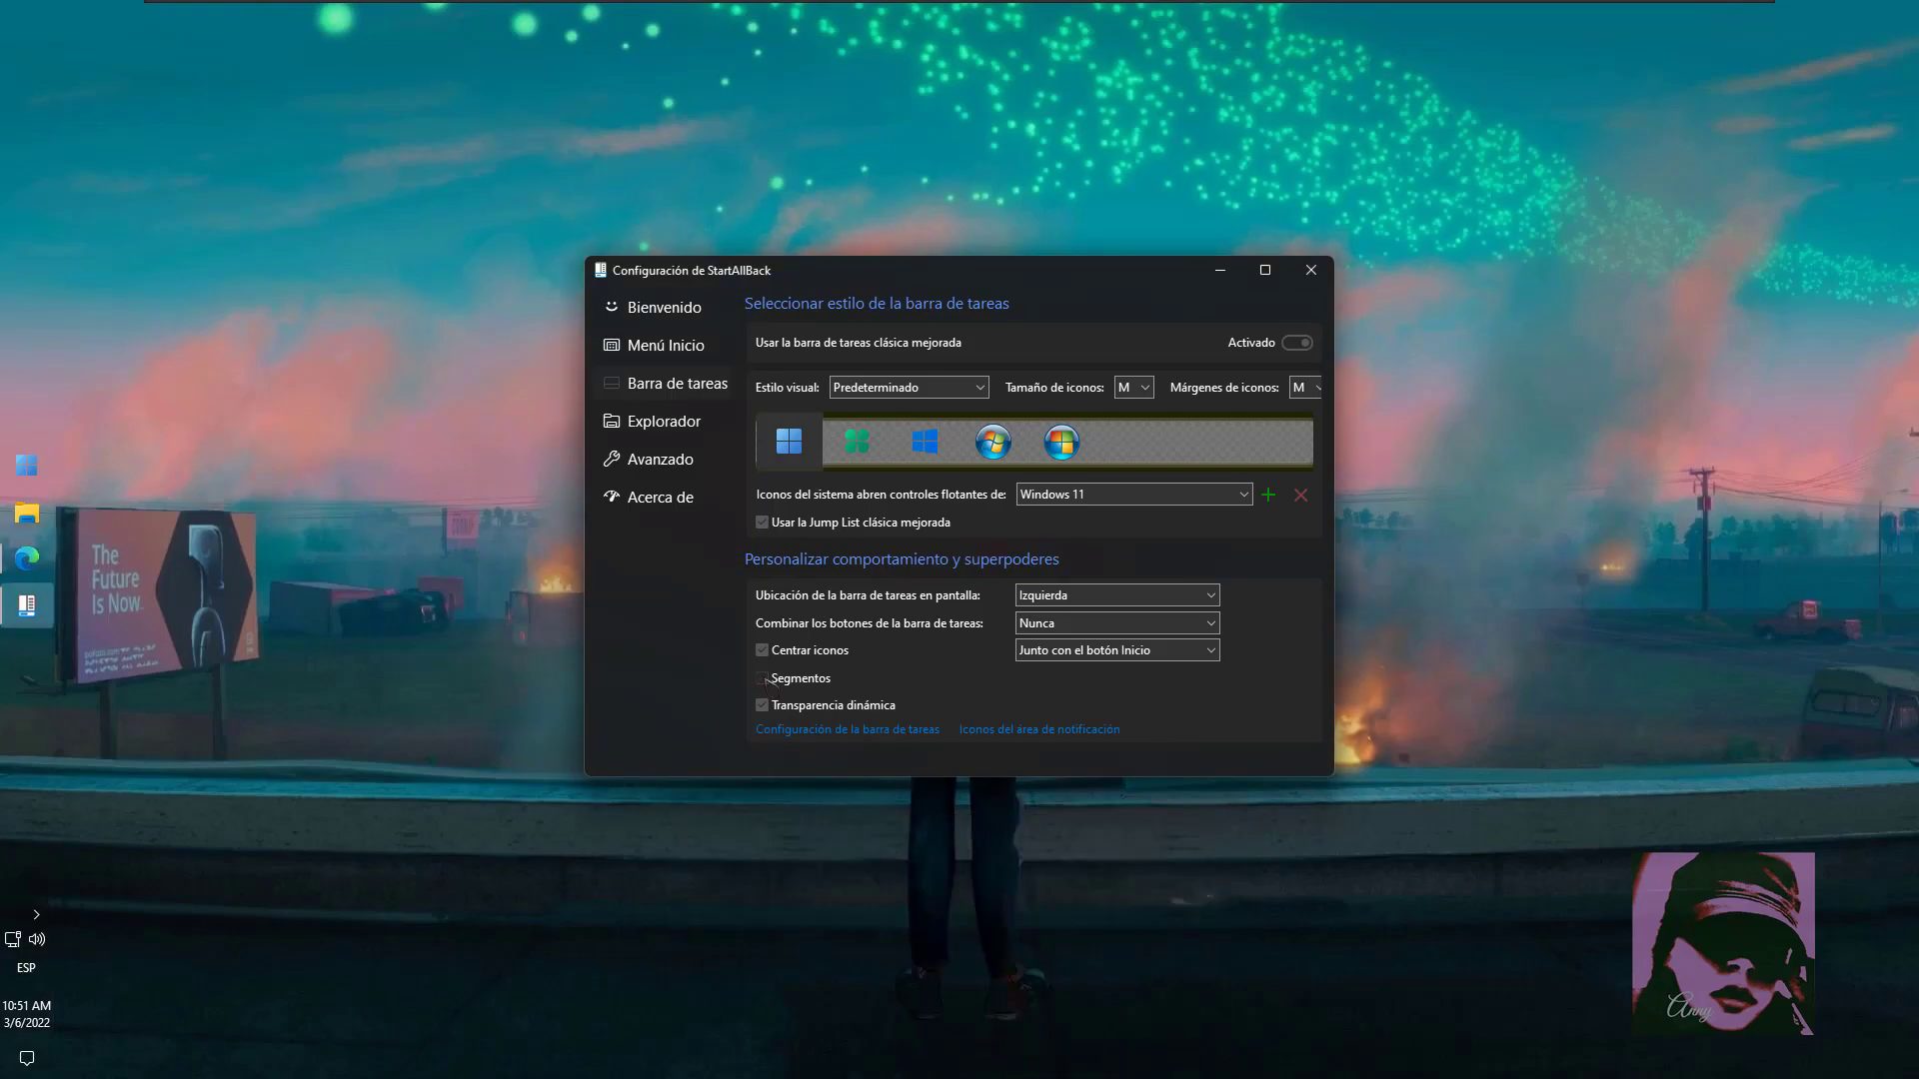
click(763, 678)
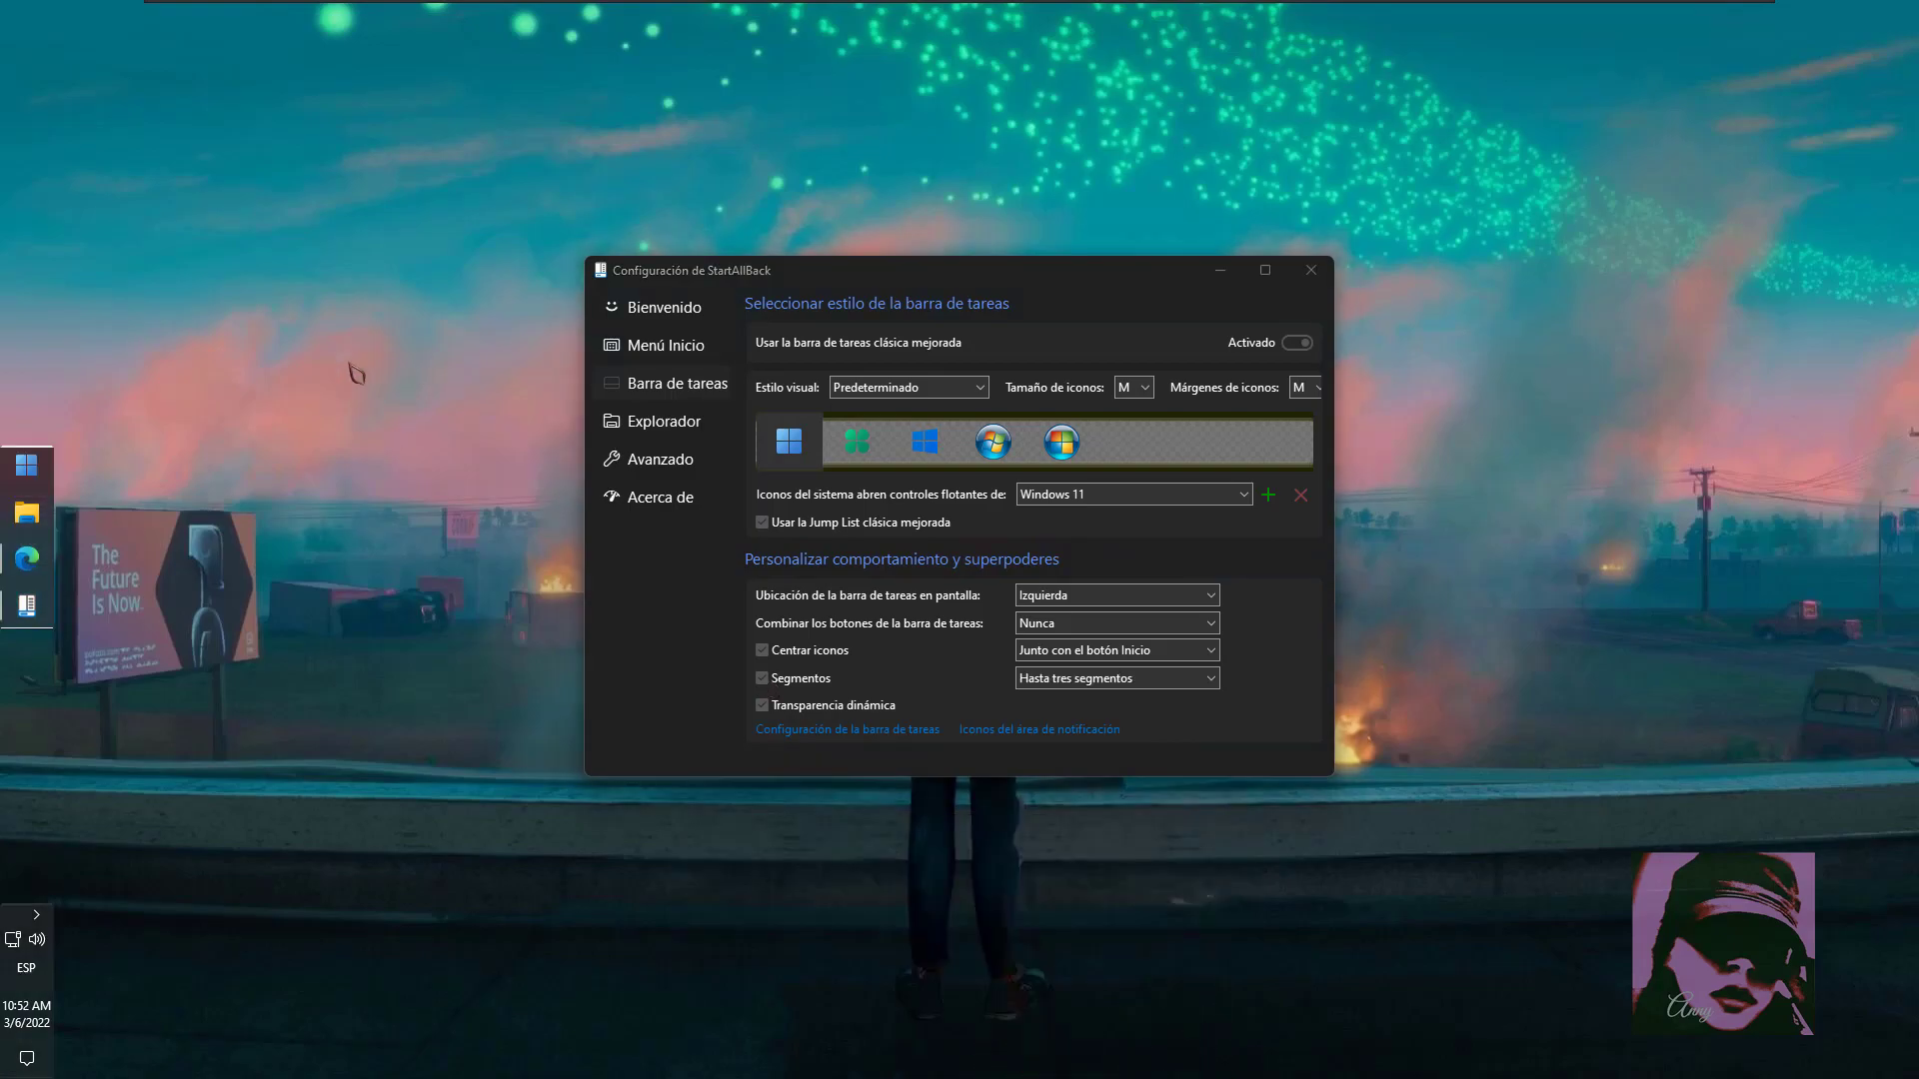
click(43, 471)
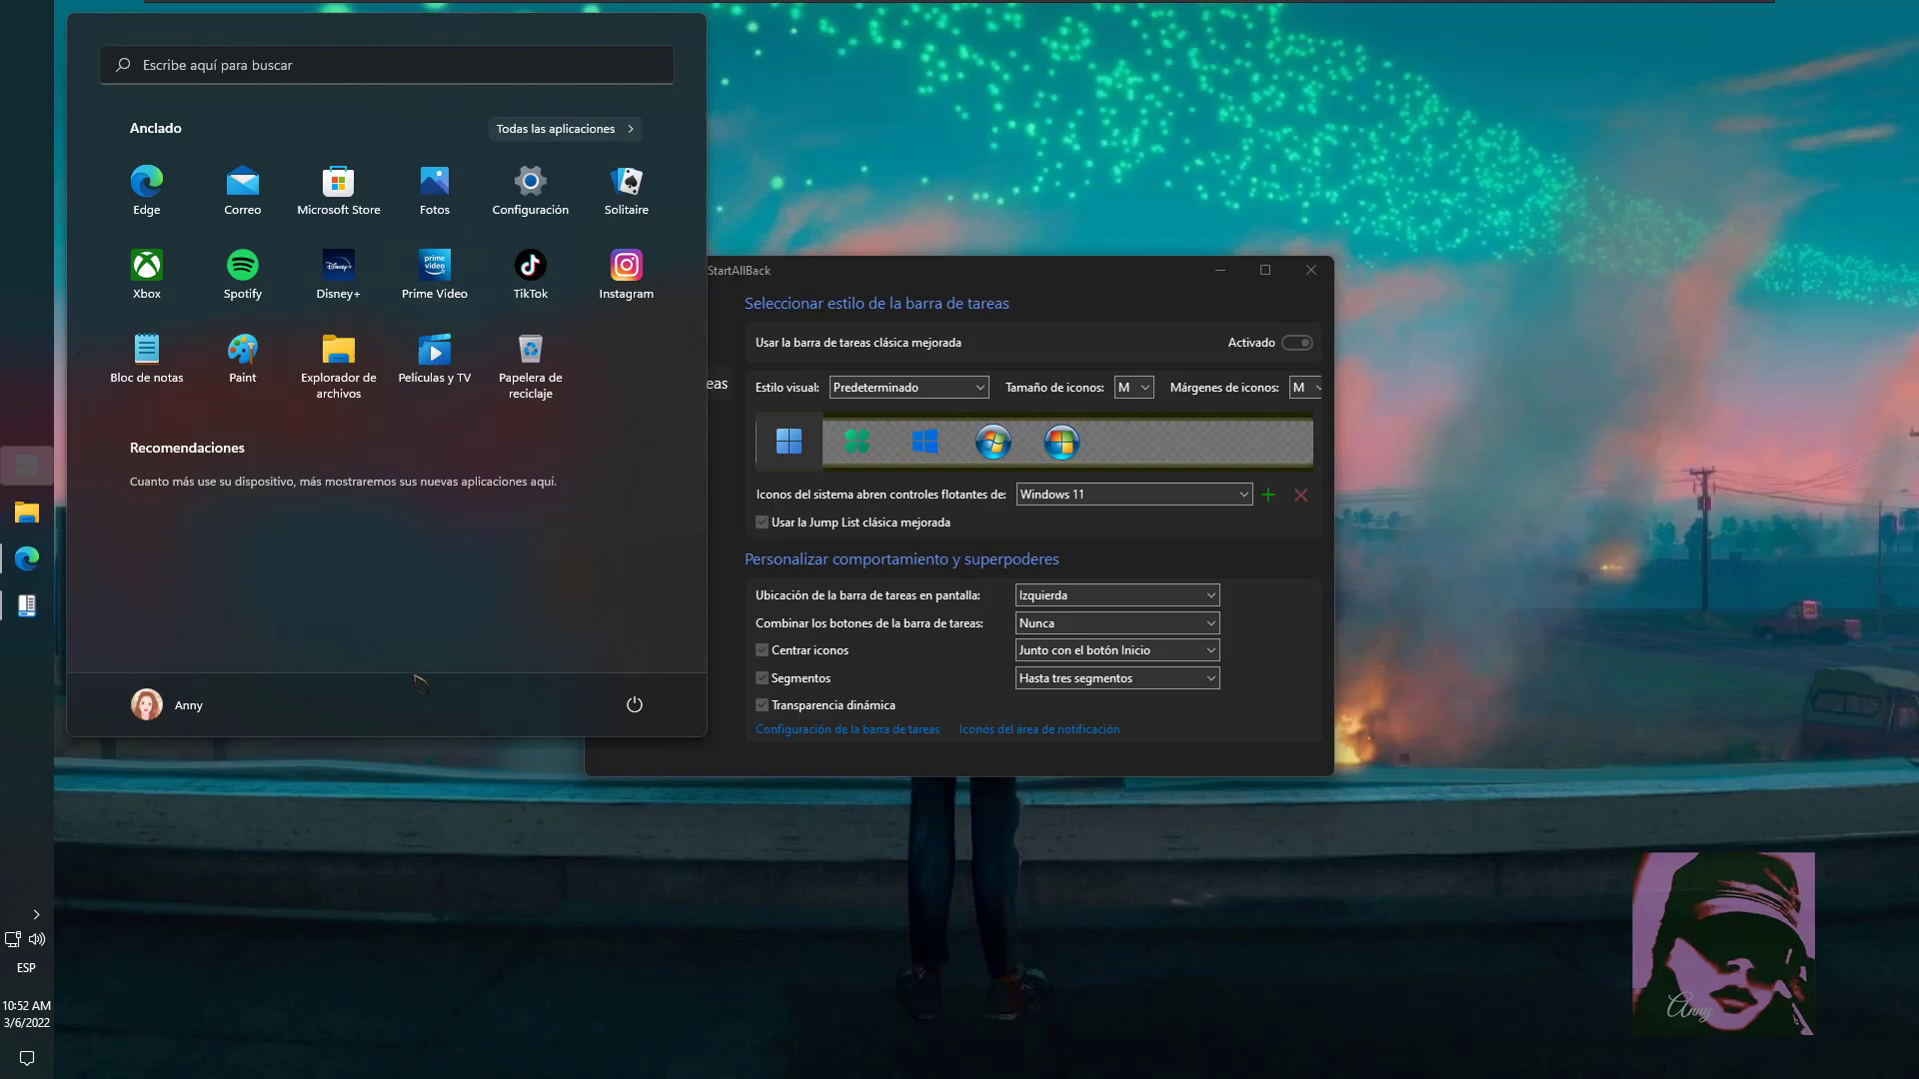
click(492, 856)
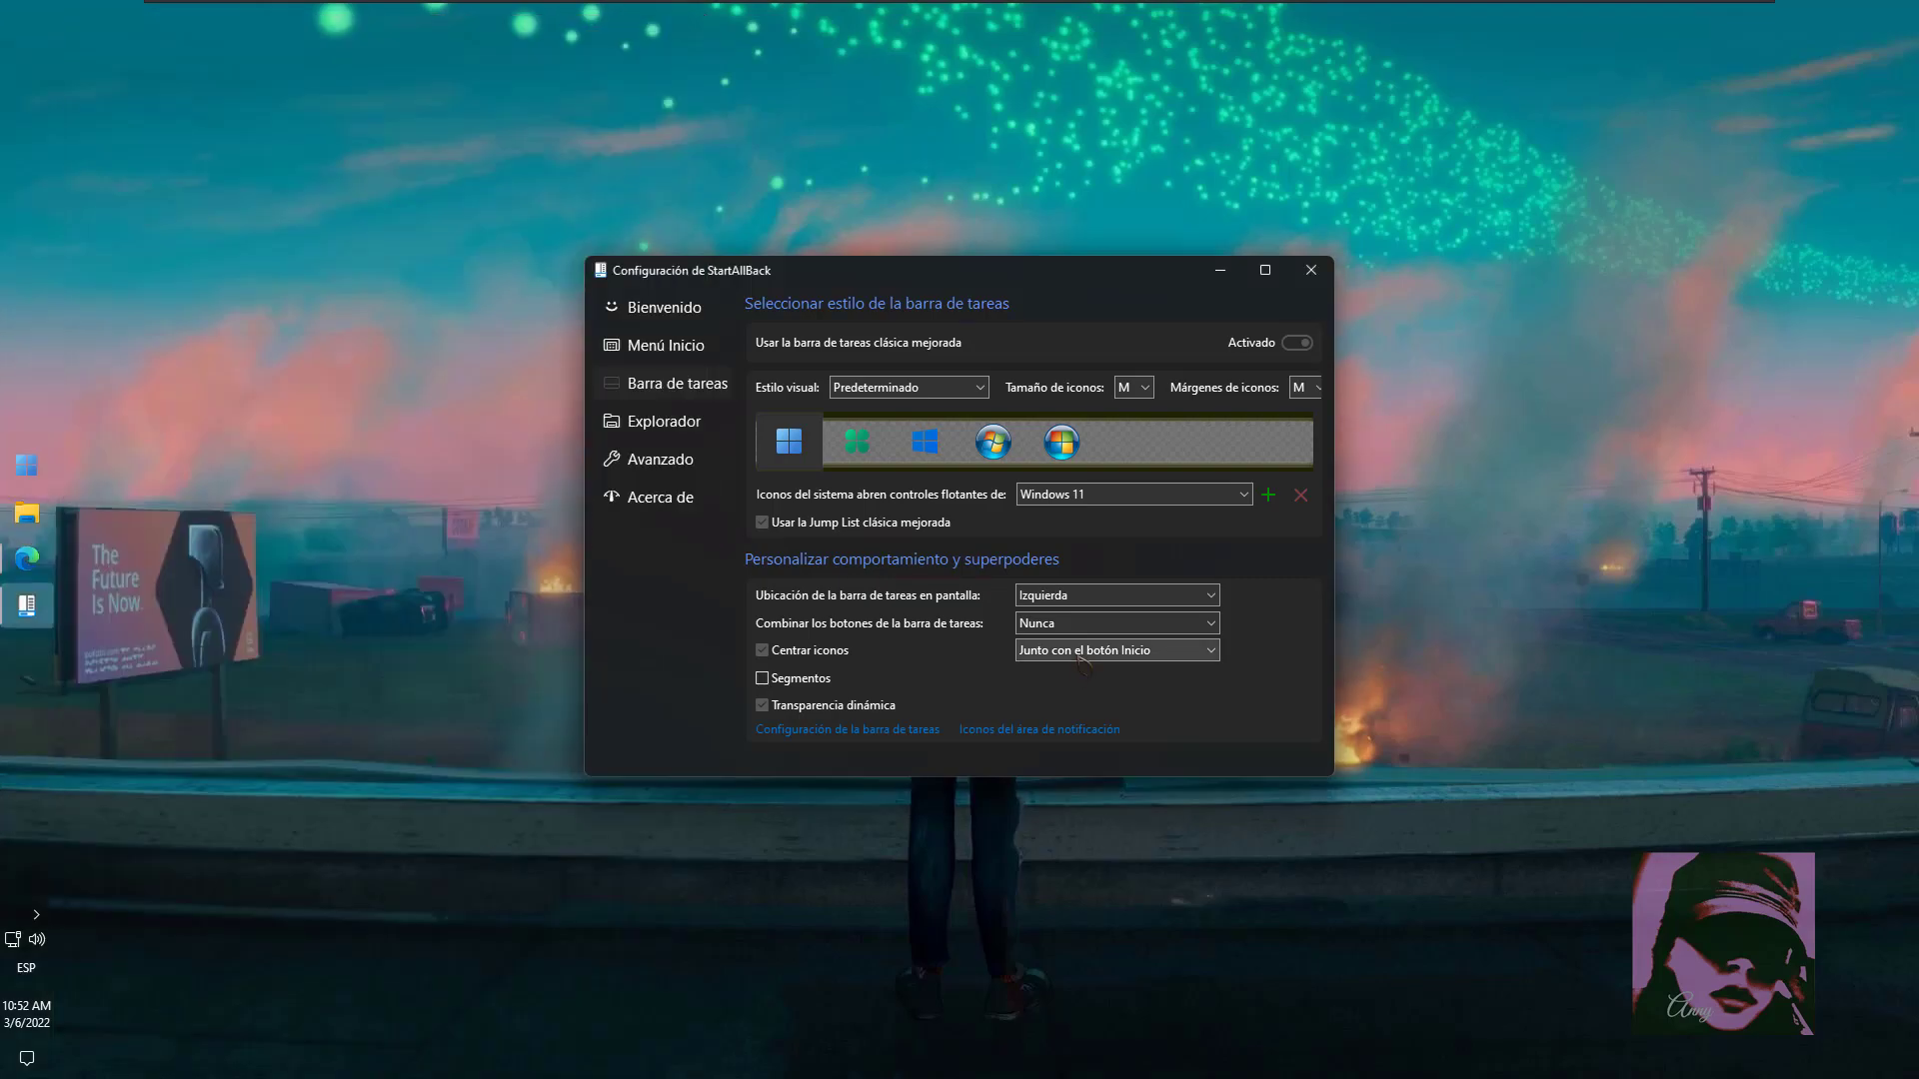
Try centering the icons "Por separado del botón Inicio", check the Start menu, and return the option to "Junto con el botón Inicio"
click(1080, 652)
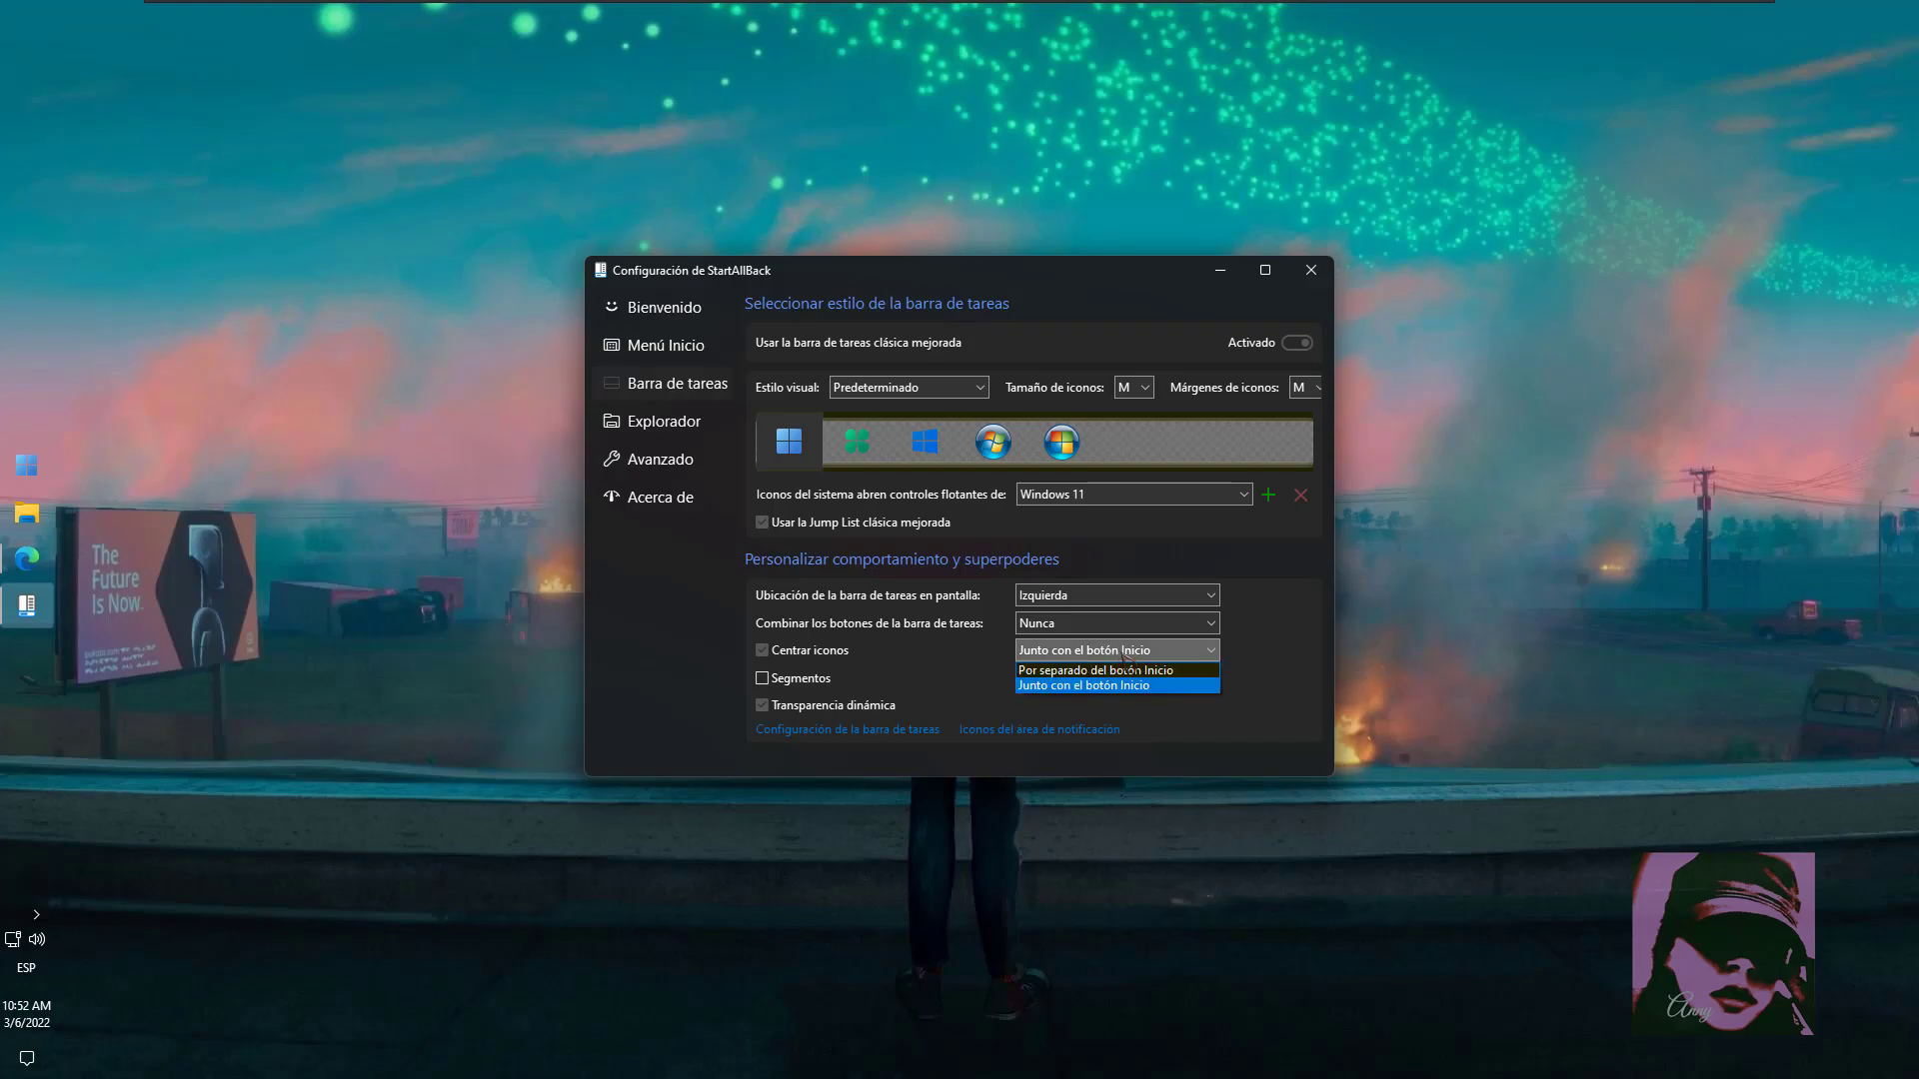
click(1100, 672)
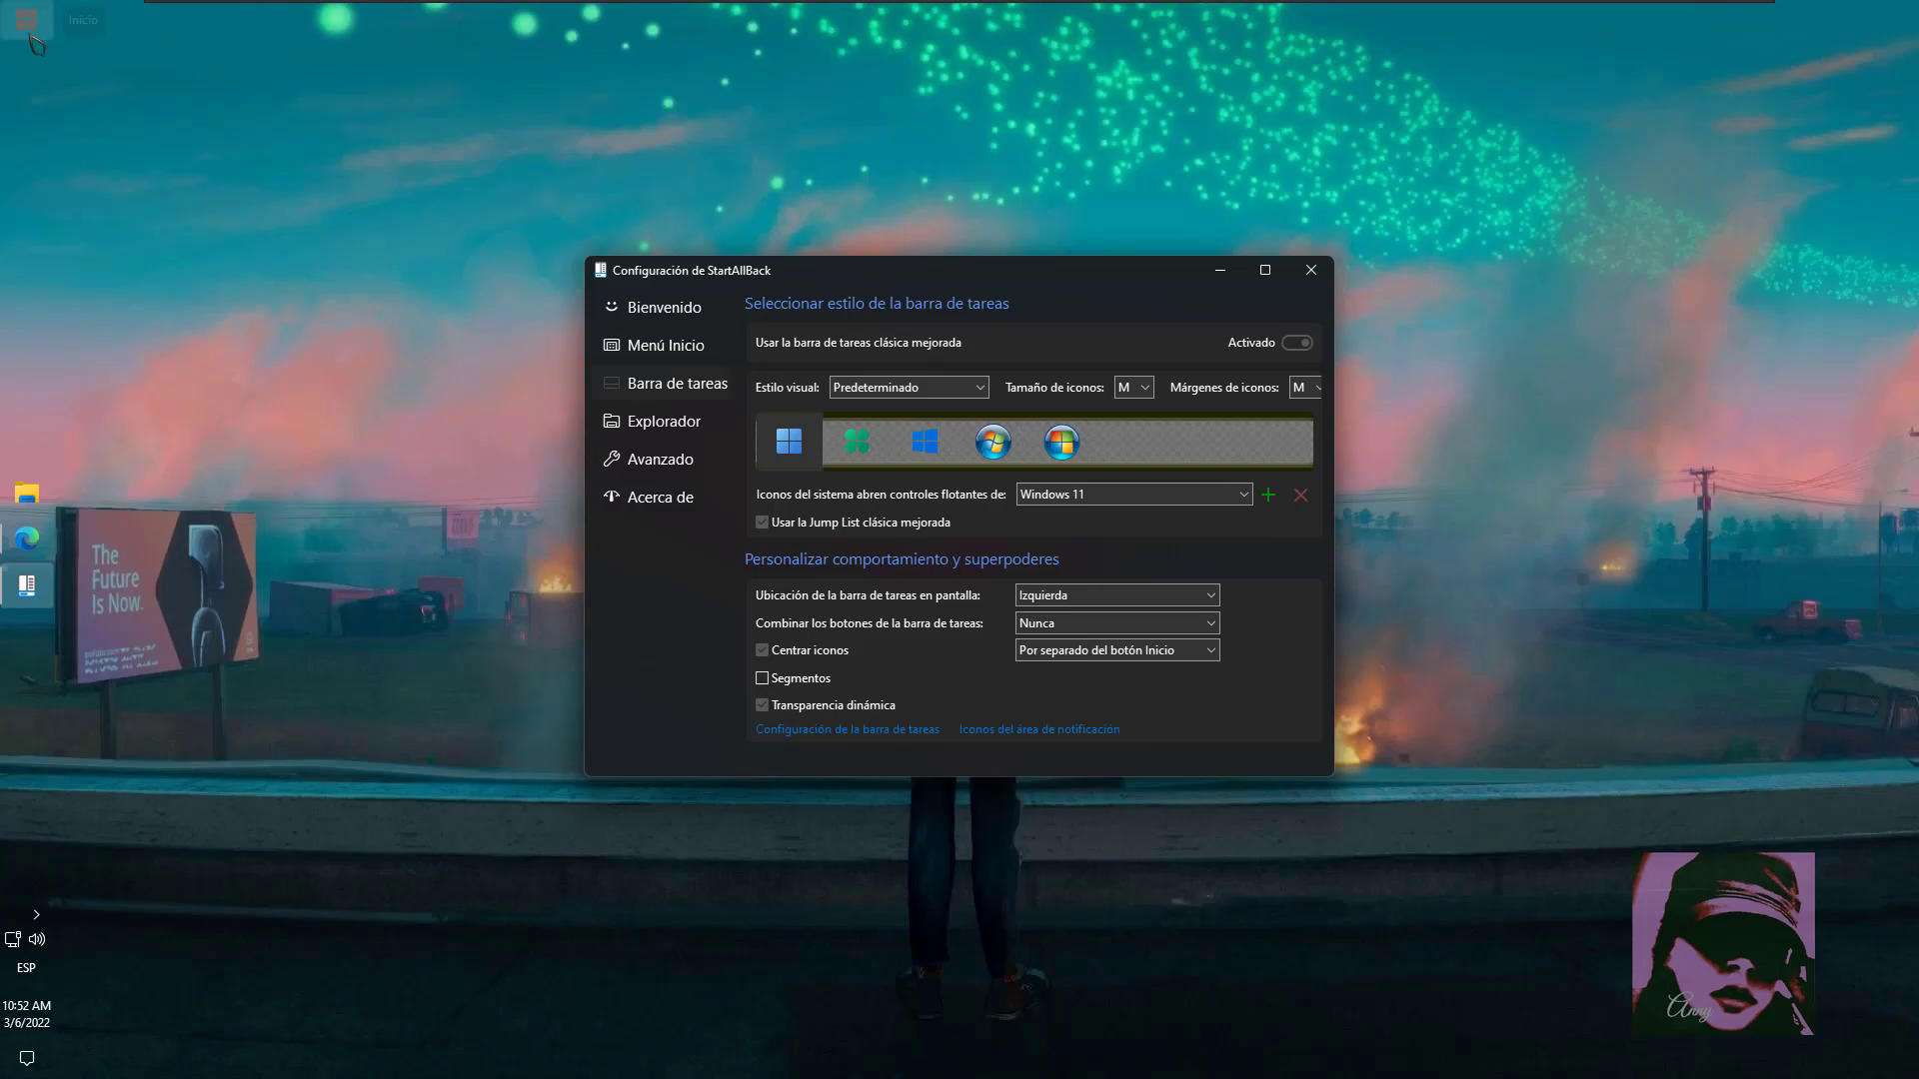
click(38, 20)
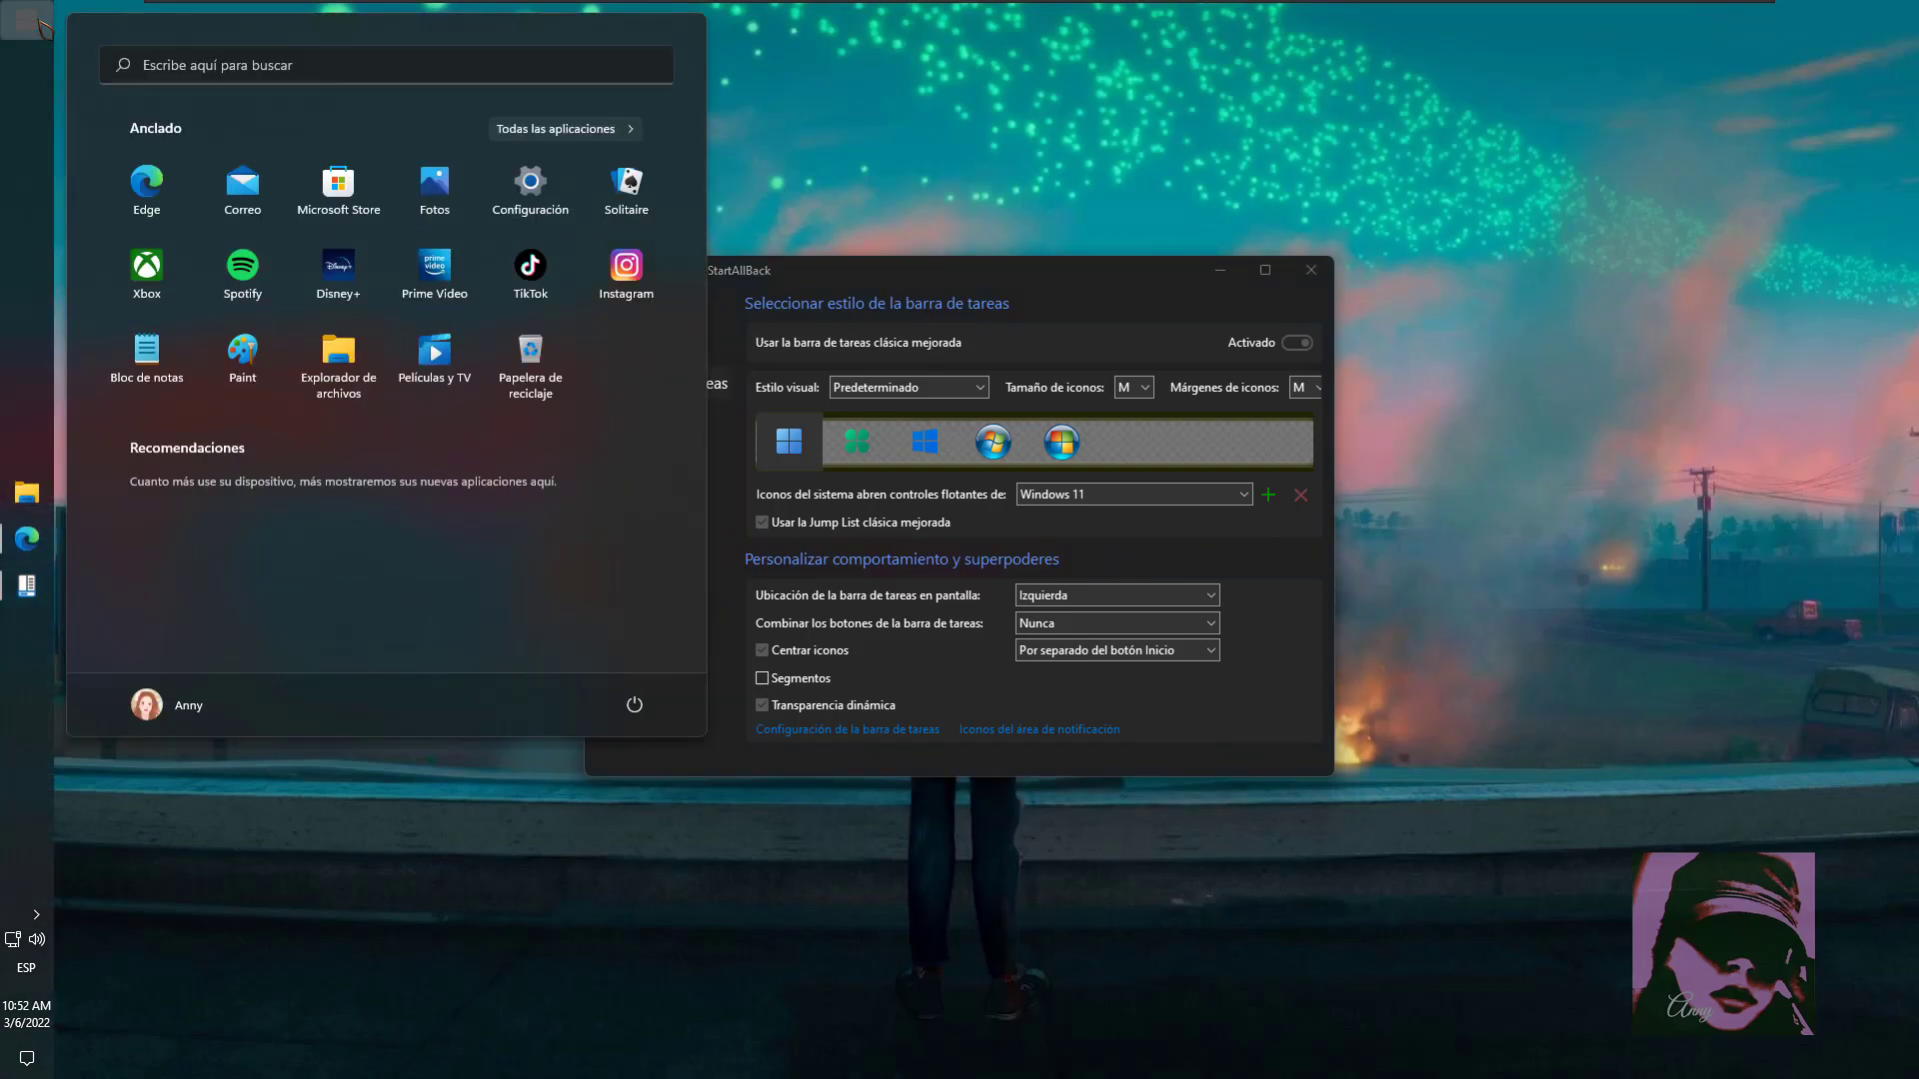
click(38, 20)
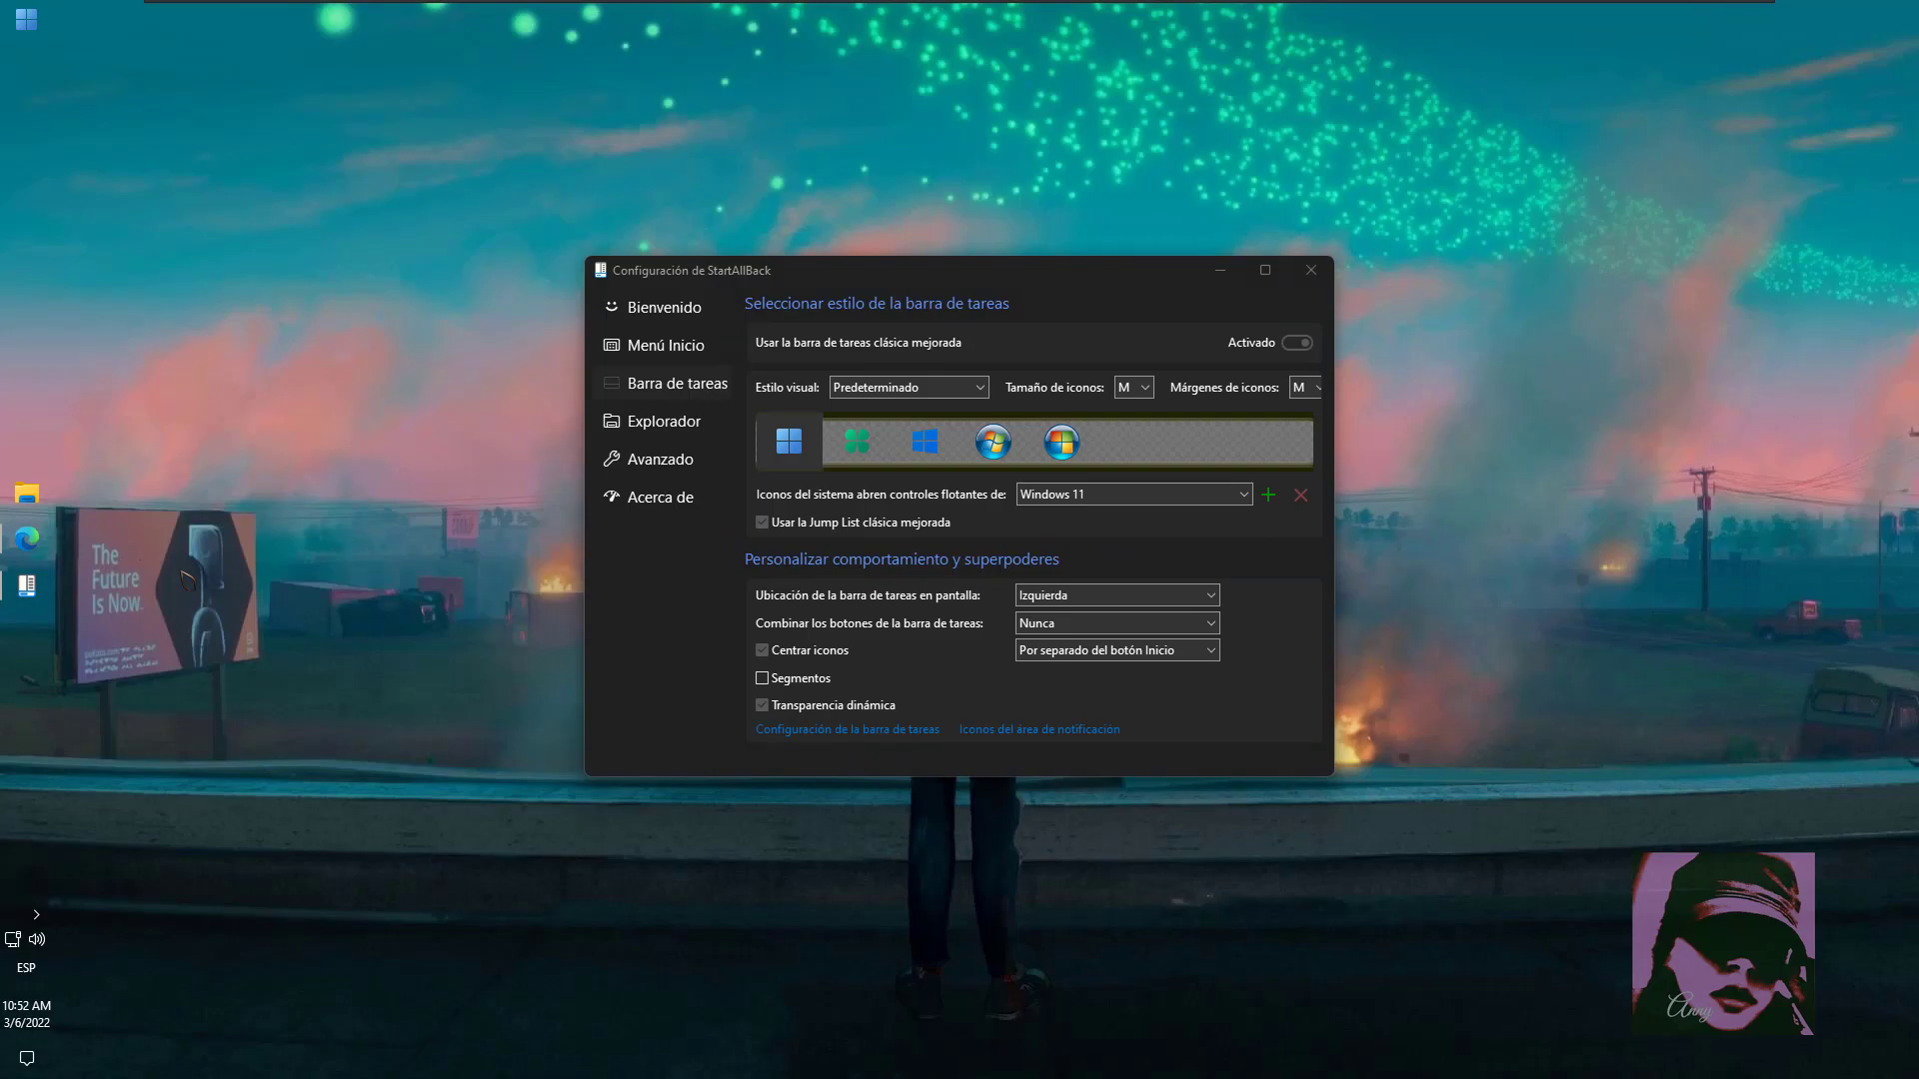
click(1116, 651)
click(1104, 689)
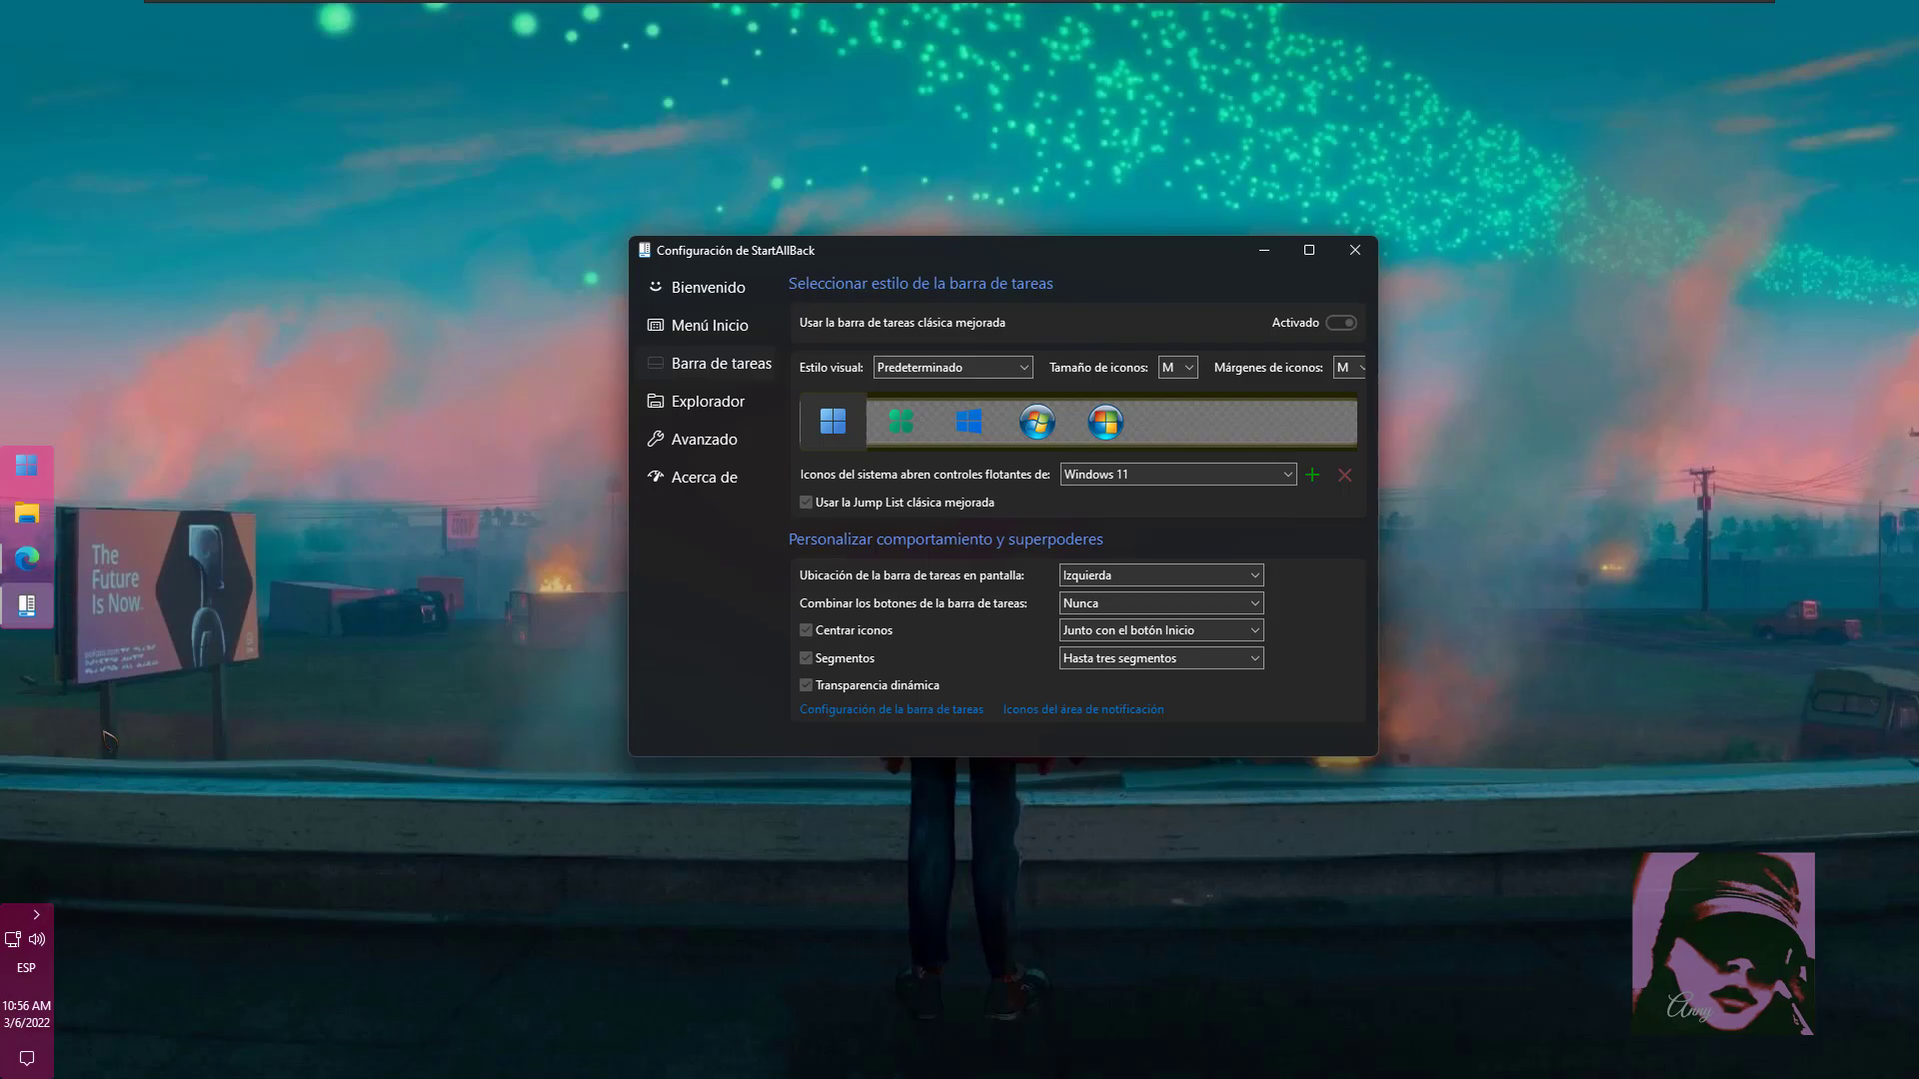
Set the taskbar segments to "Sólo el segmento central" and briefly open the Start menu to check the result
click(1145, 659)
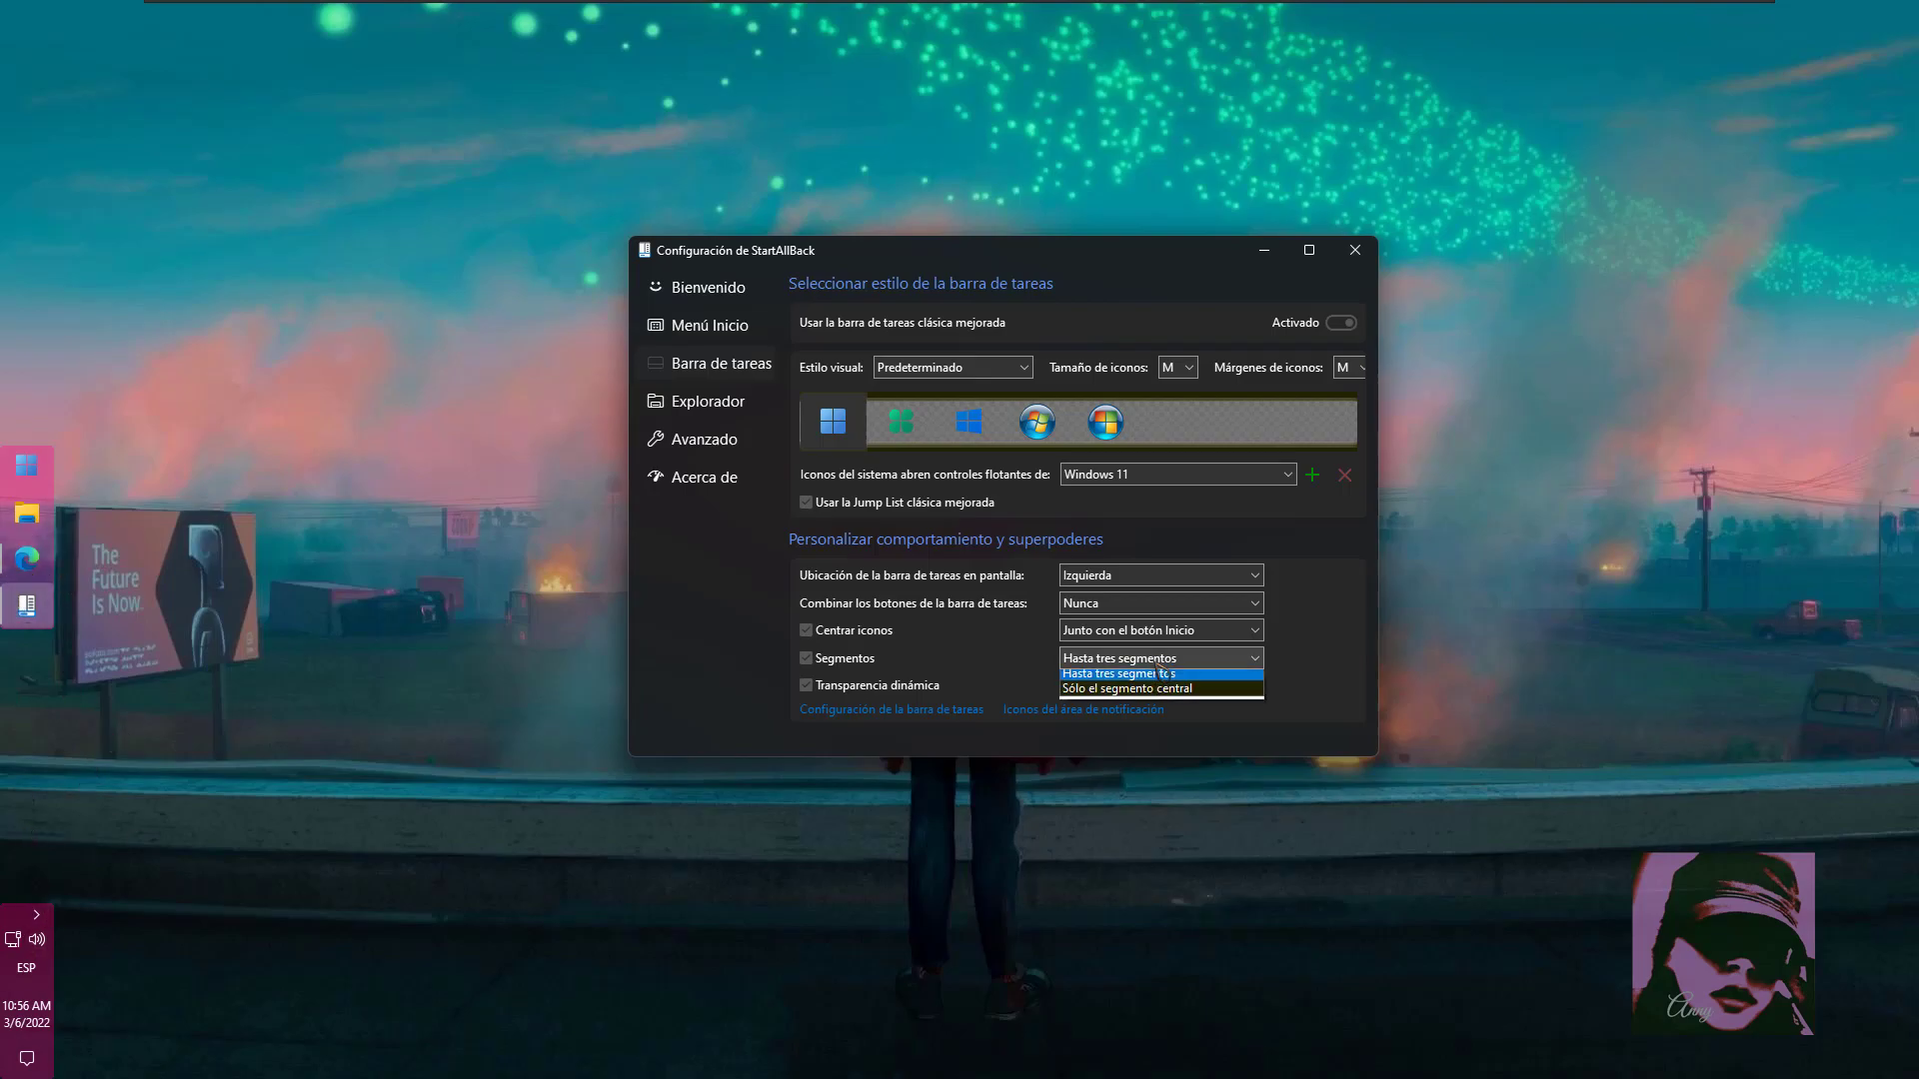
click(1145, 691)
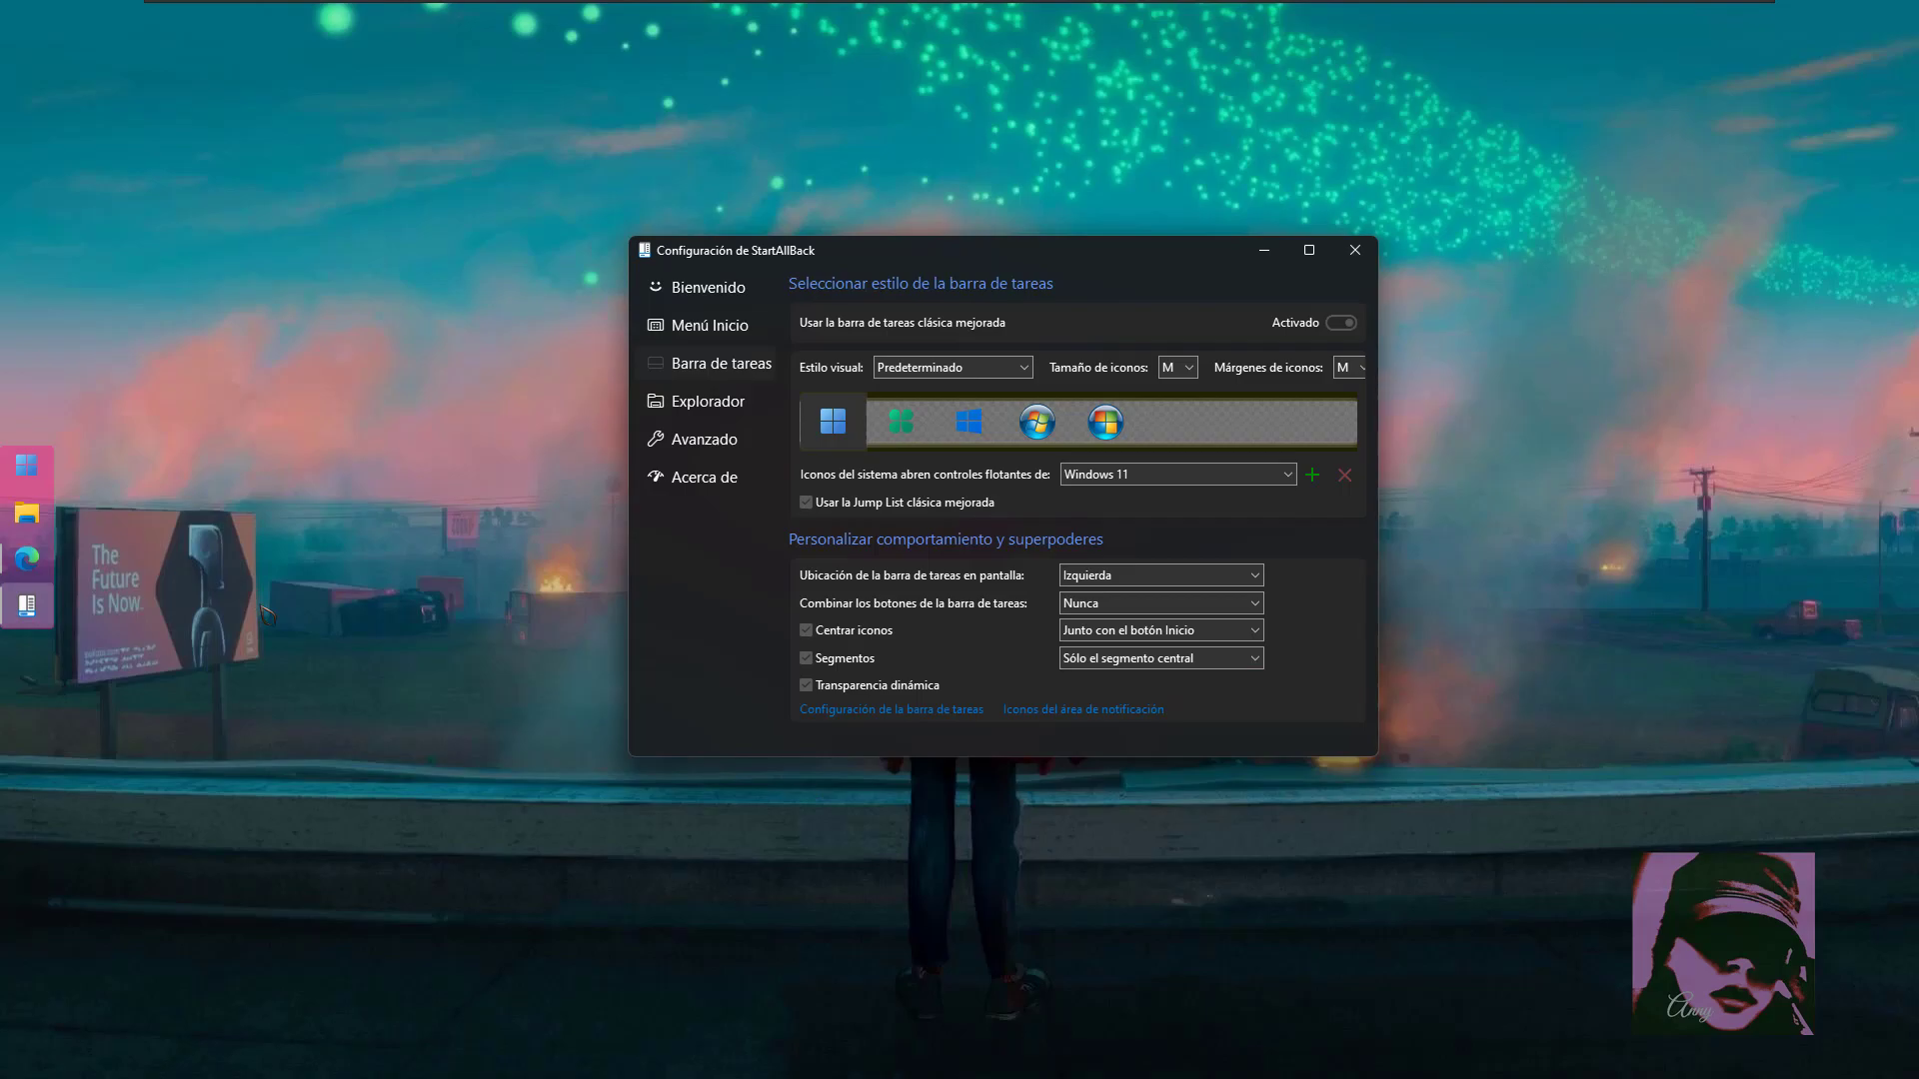
click(33, 469)
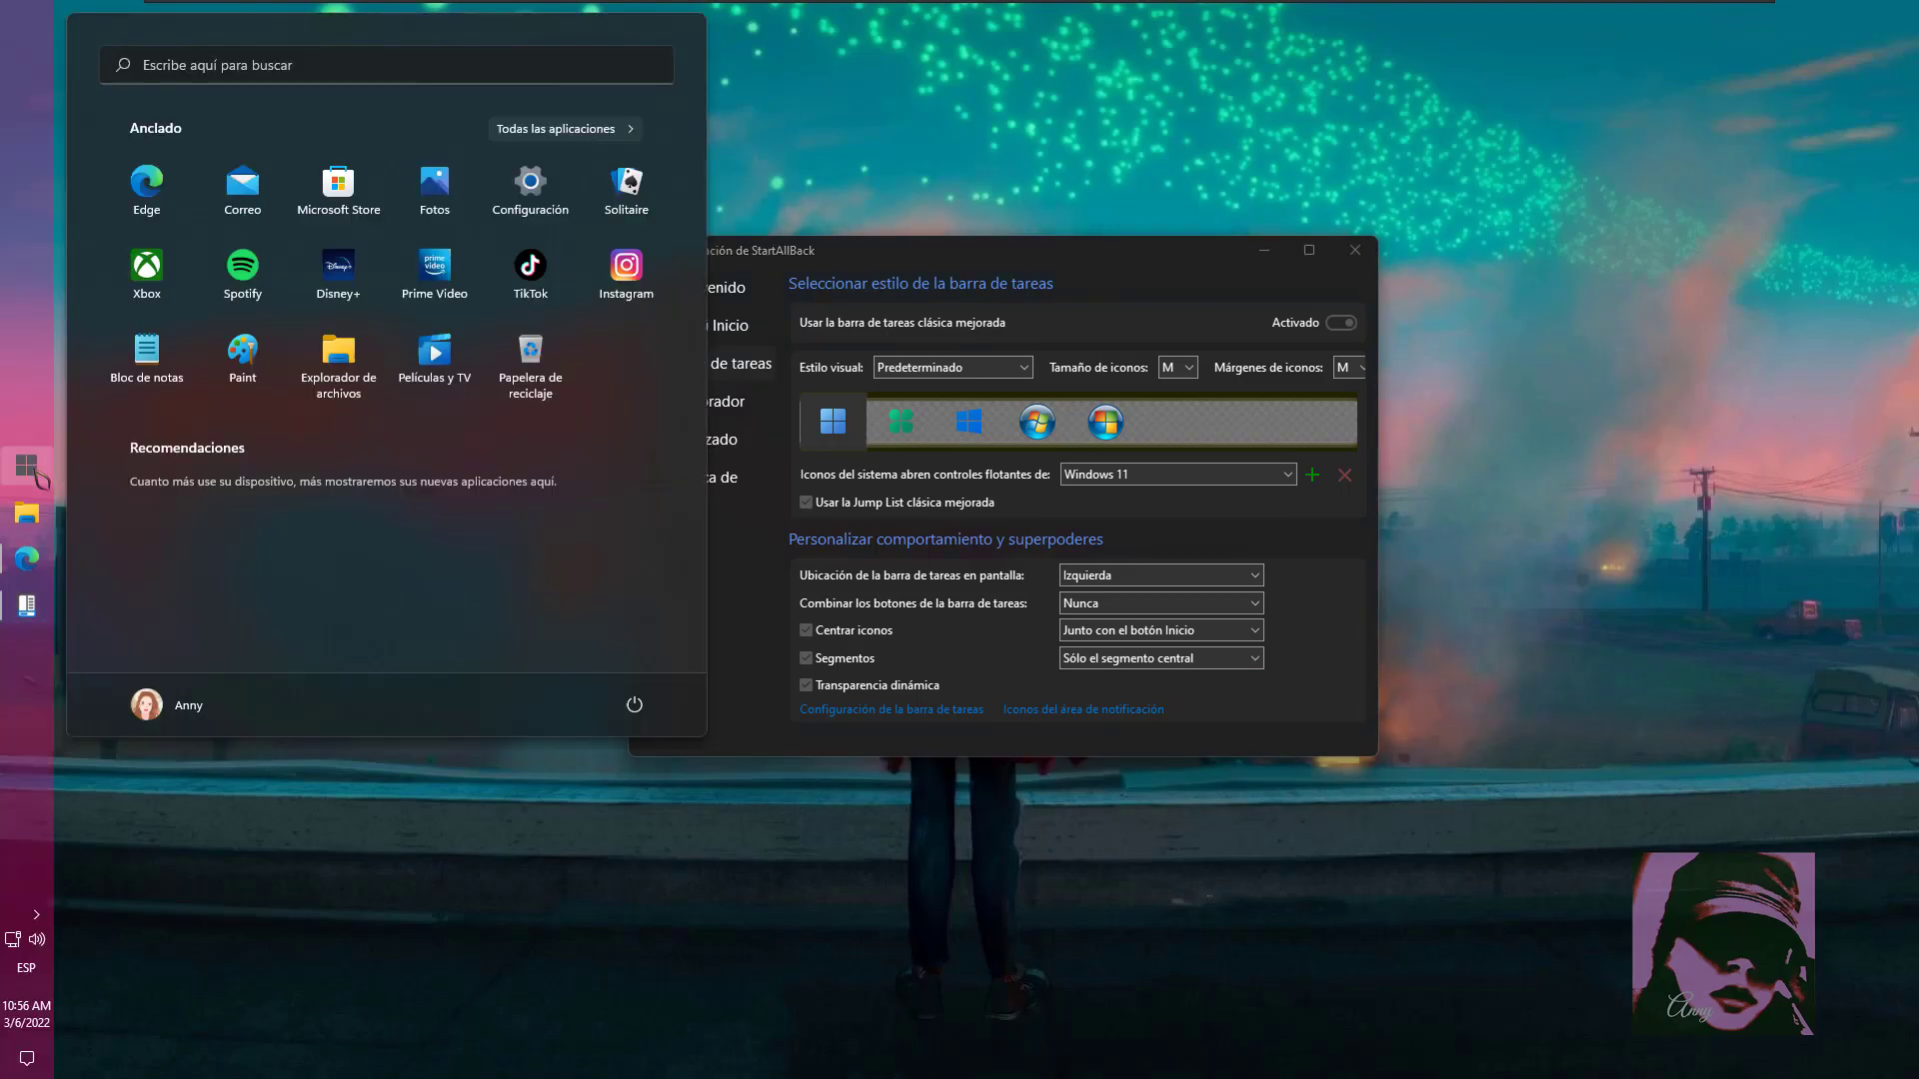
click(35, 476)
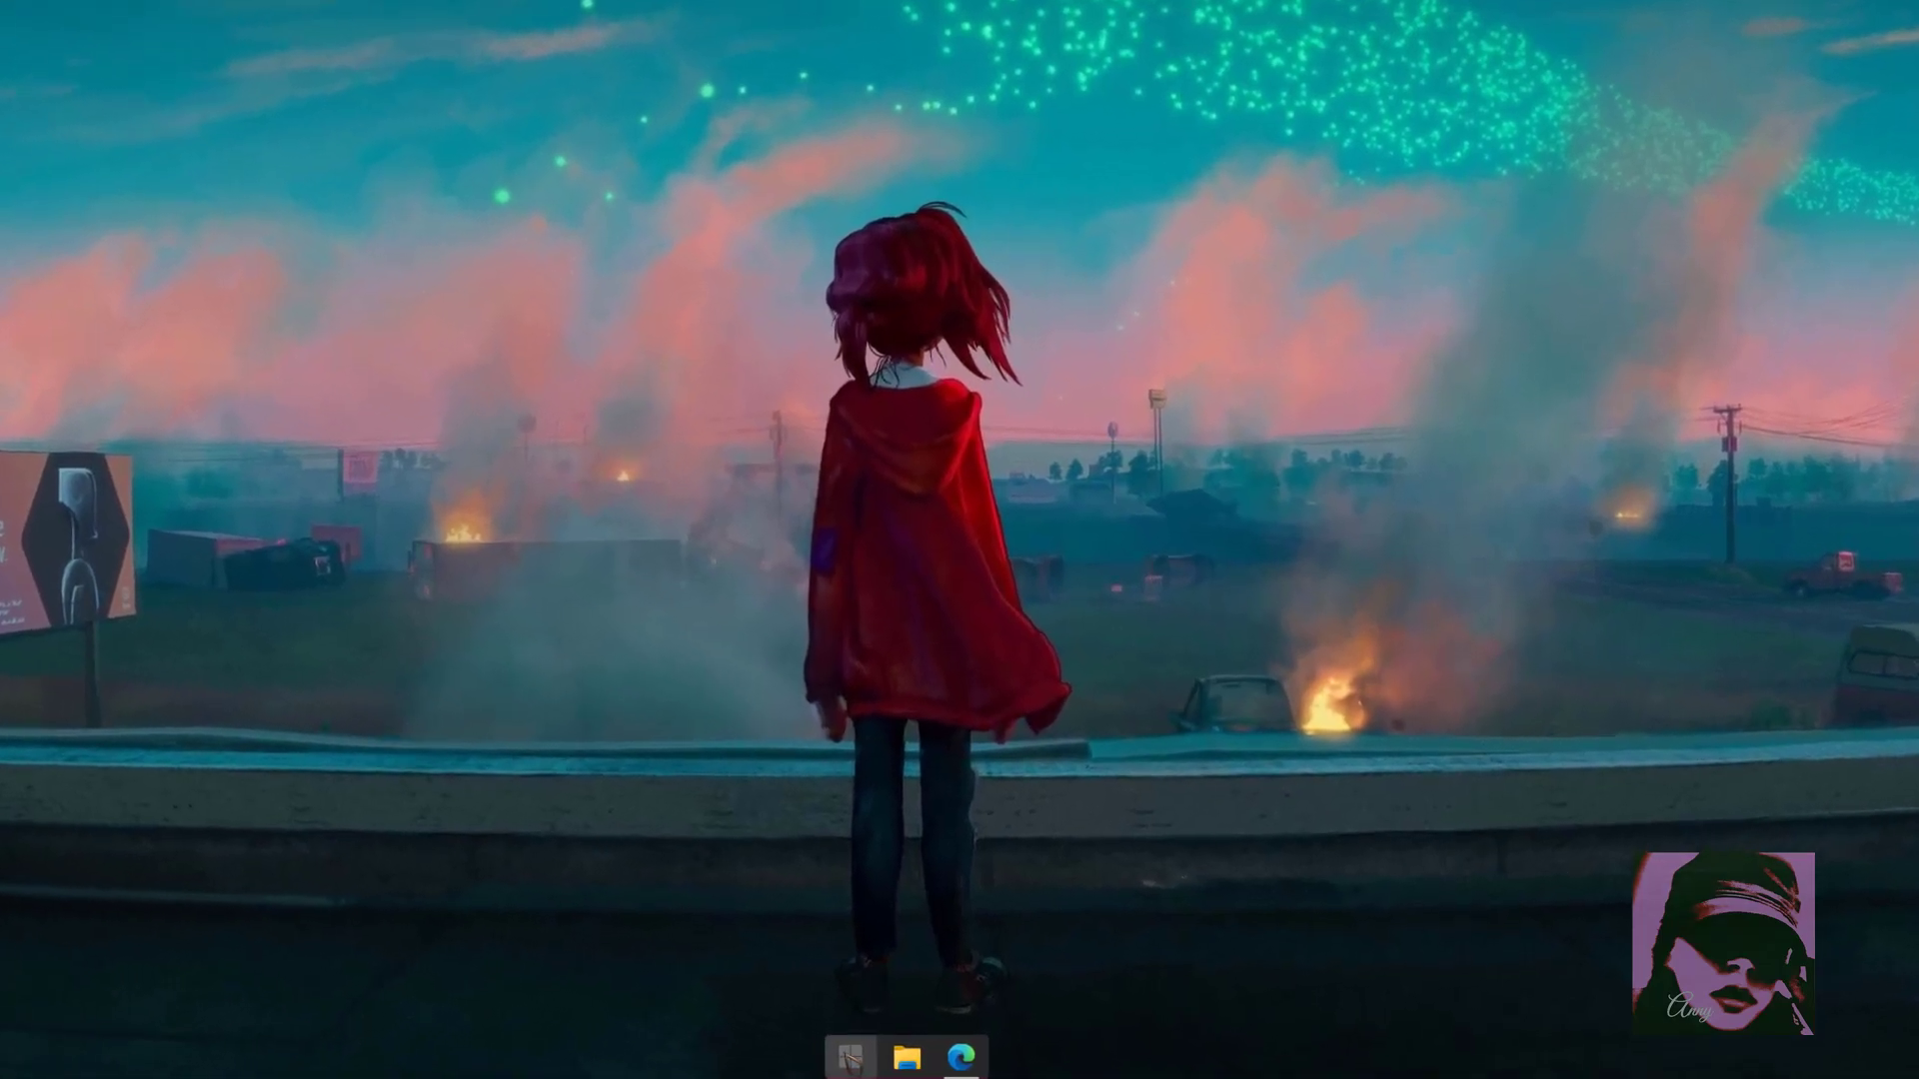
Reopen the StartAllBack configuration through the Start button's Propiedades entry and close it
right_click(907, 1048)
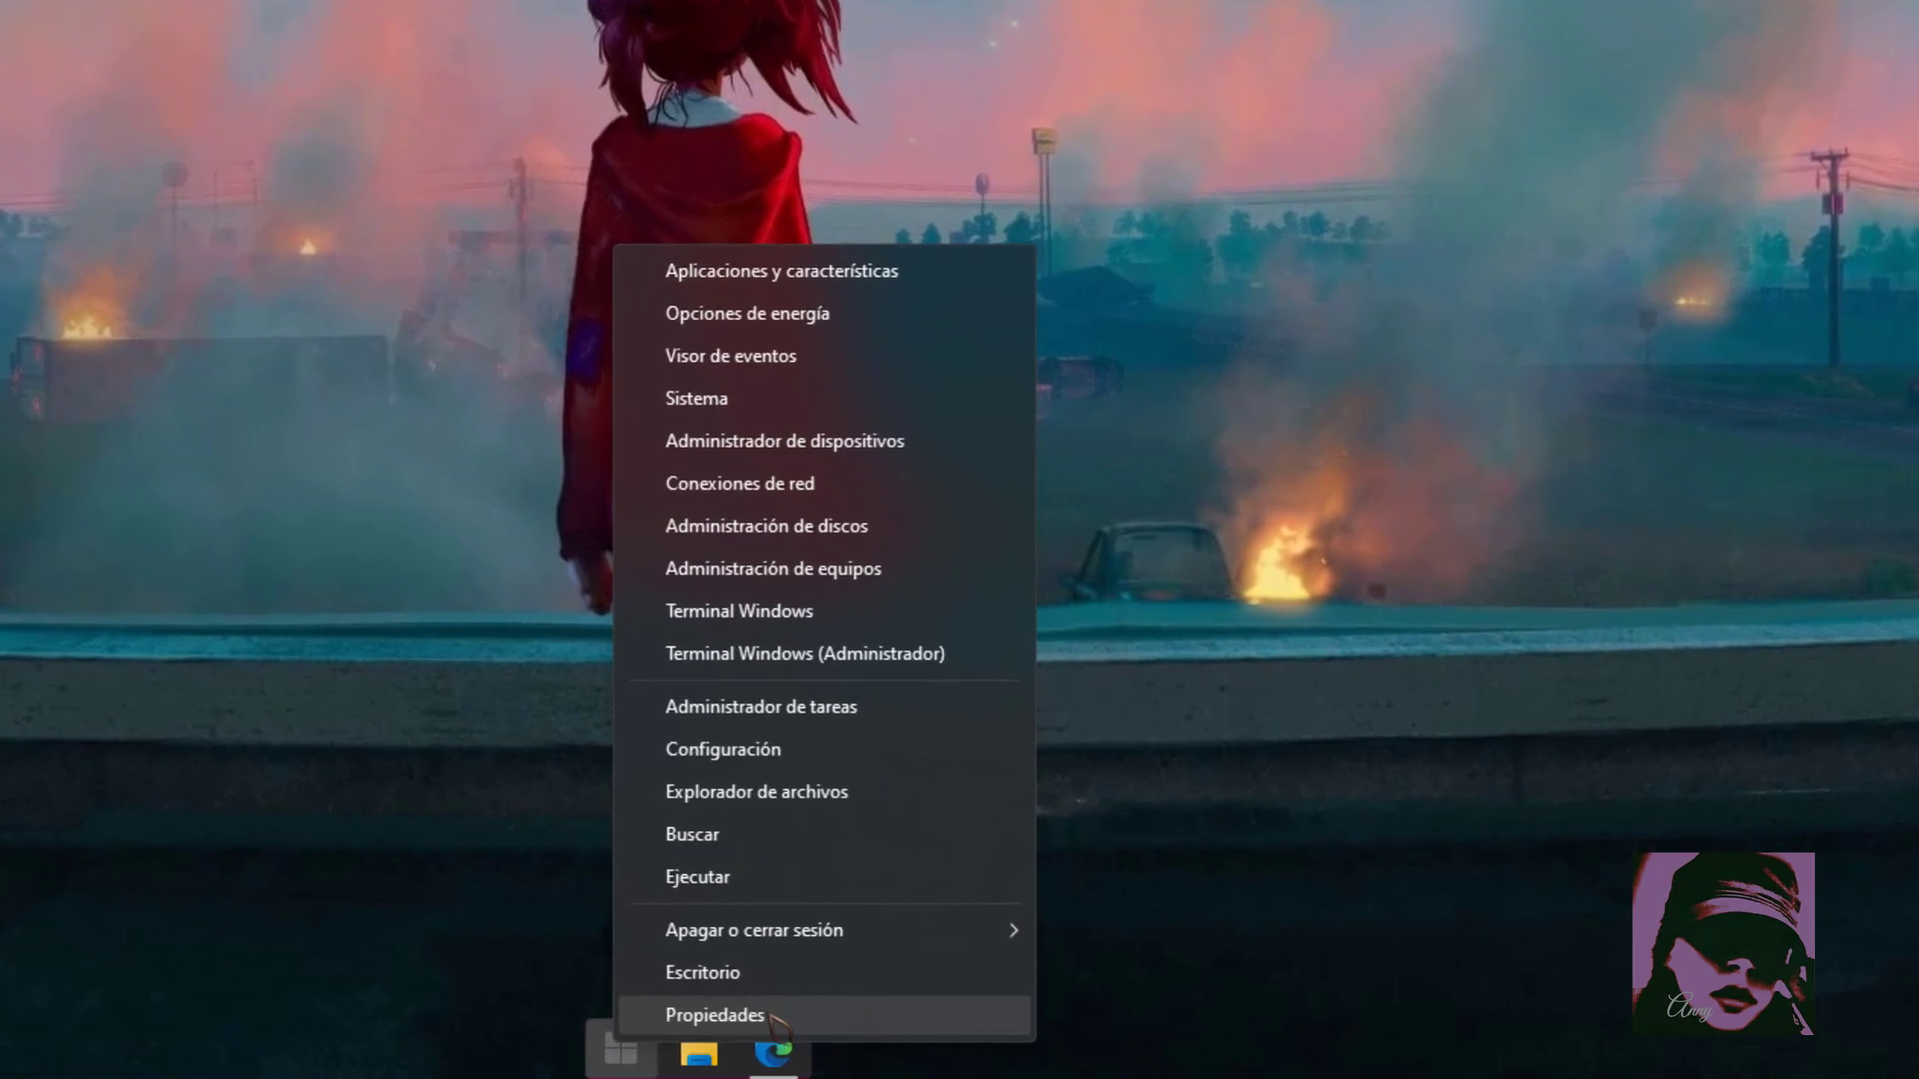
click(772, 1015)
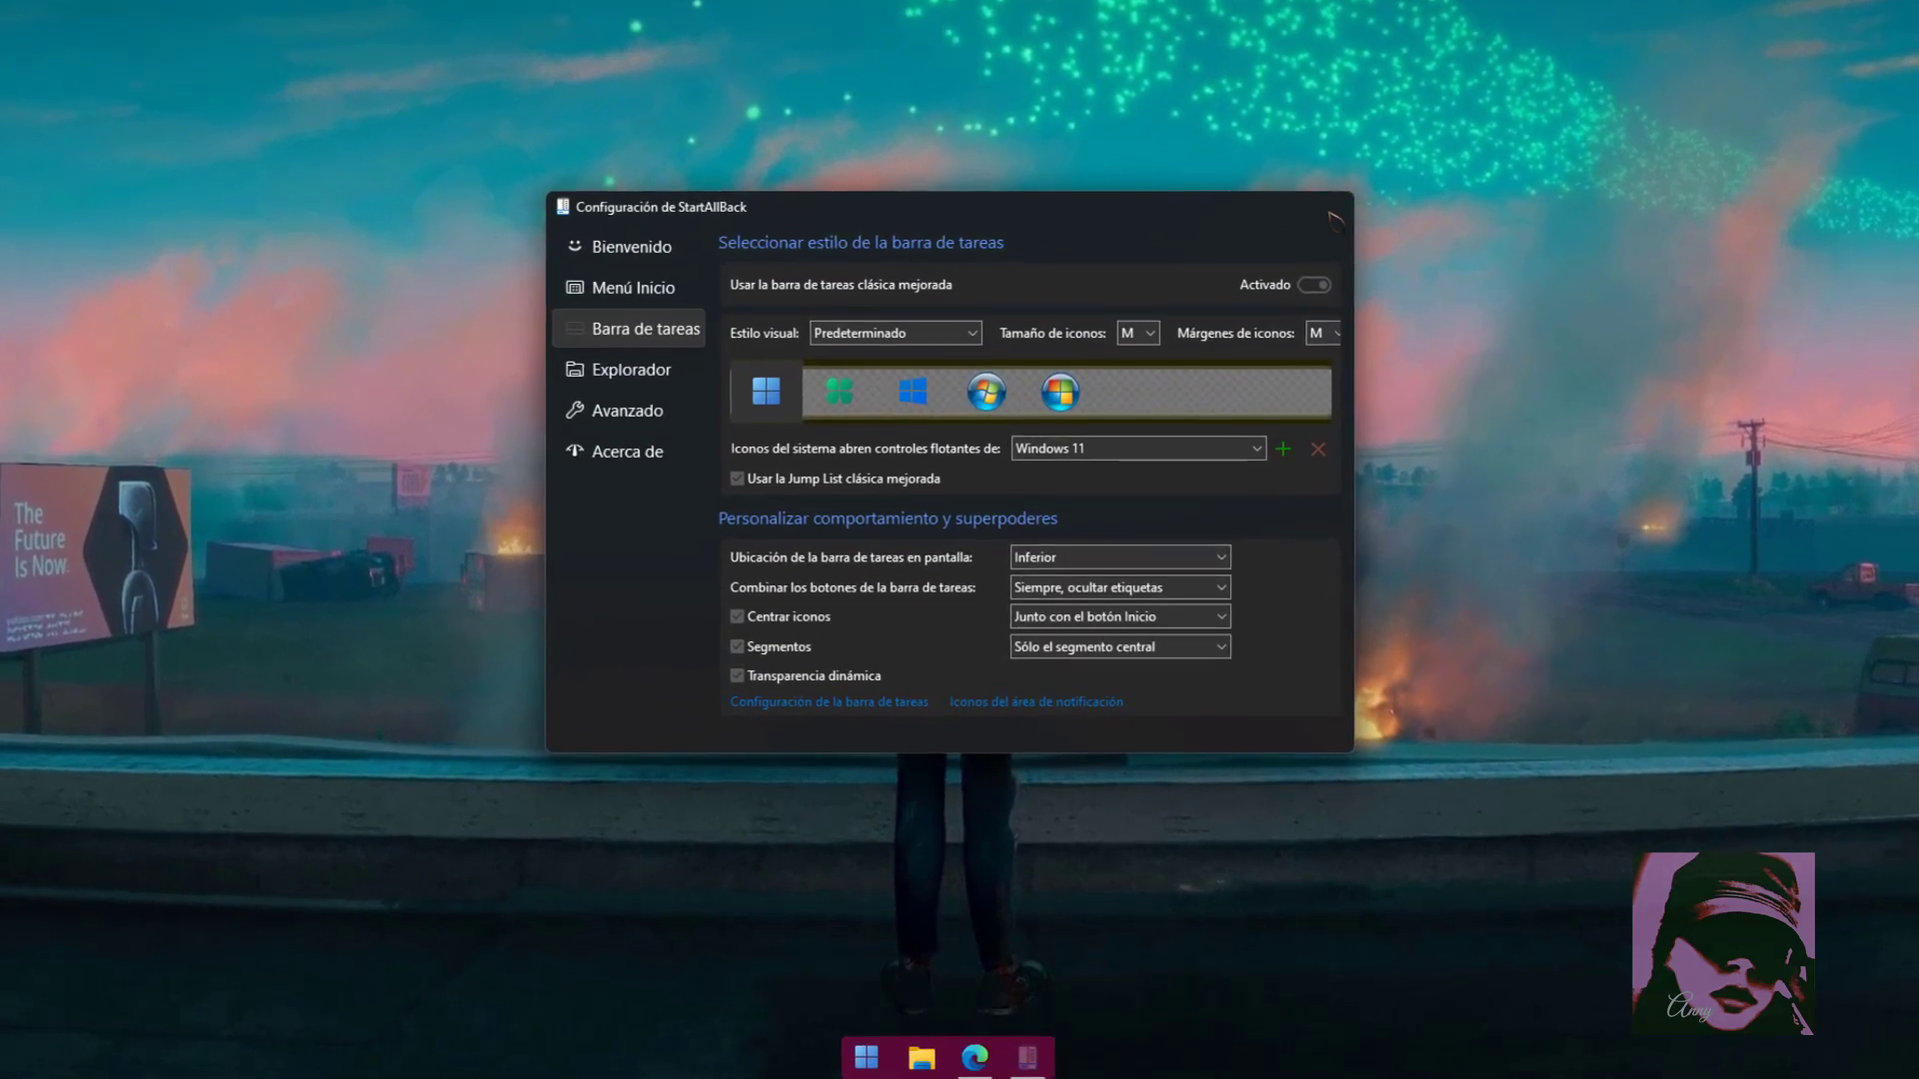
click(1334, 220)
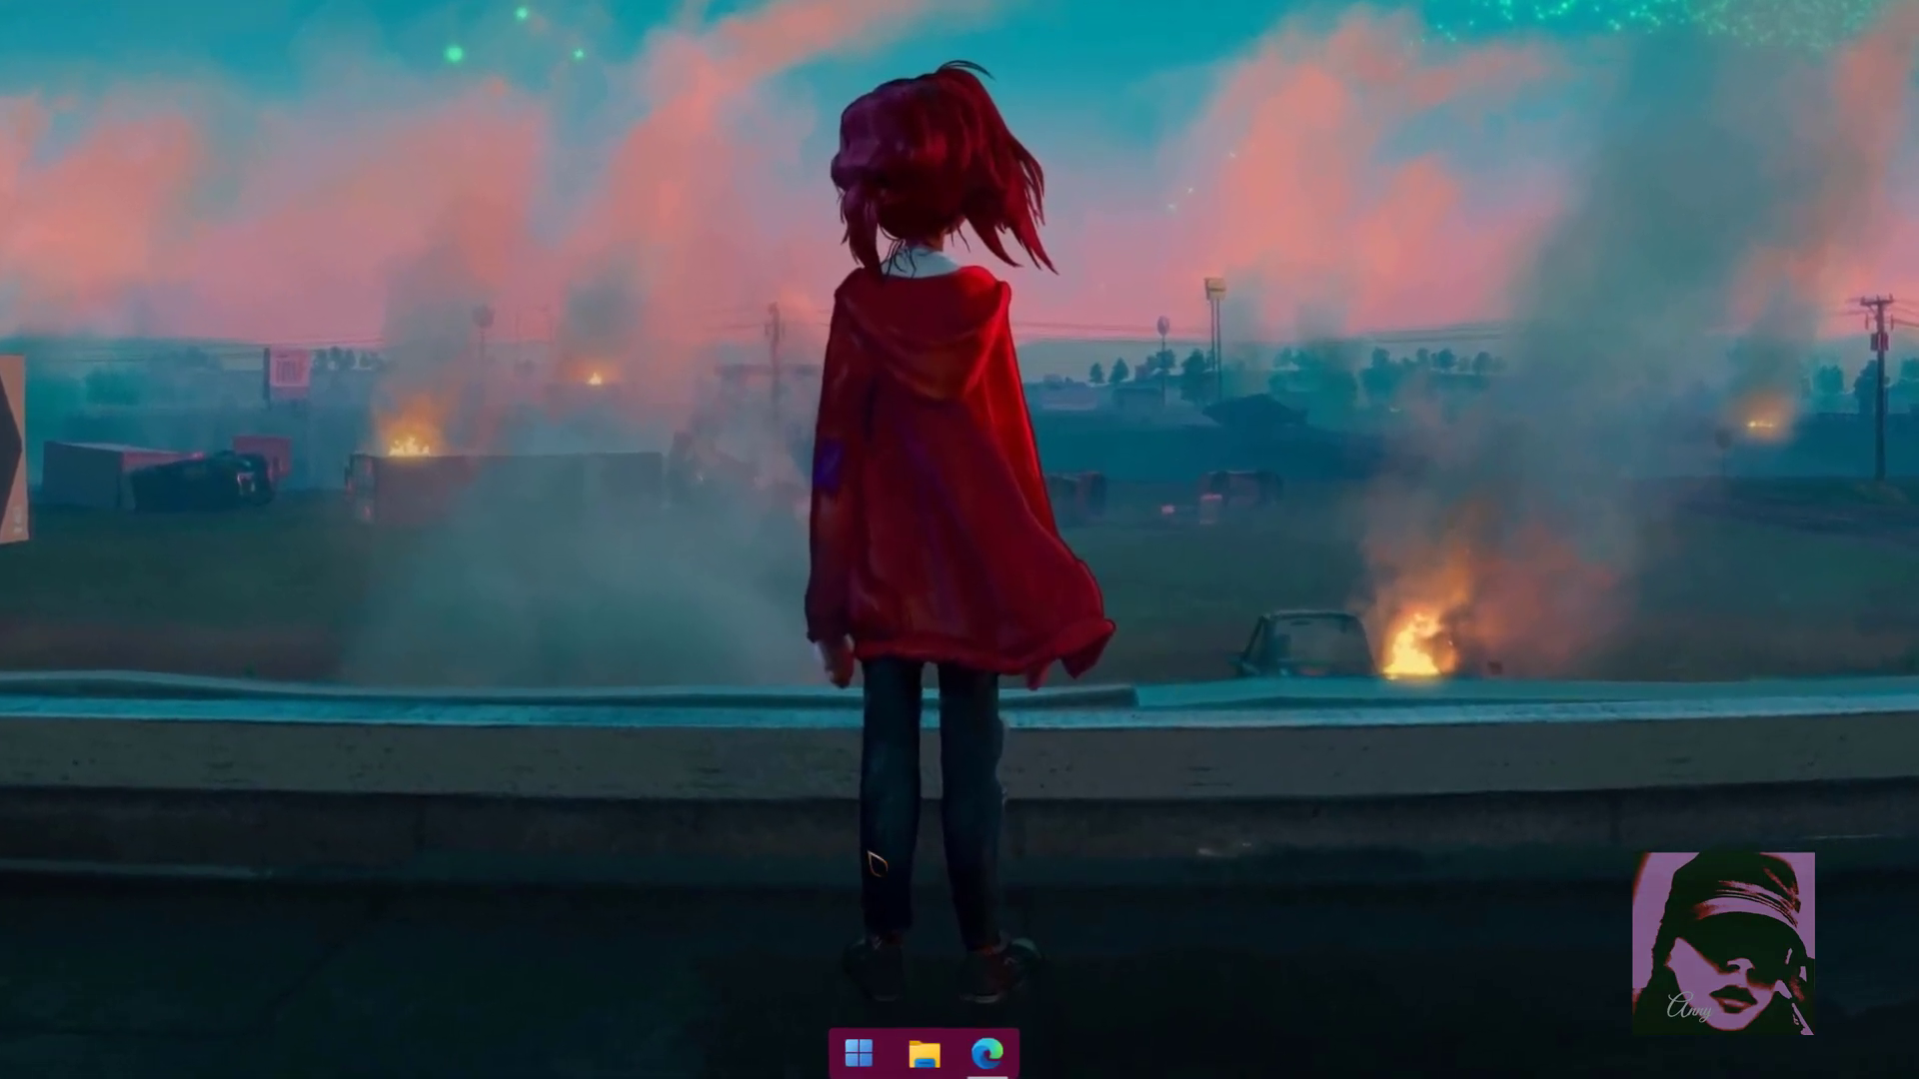
Uninstall StartAllBack from the installed apps, confirming removal with "Borrar configuración y datos de licencia" selected
key(super+x)
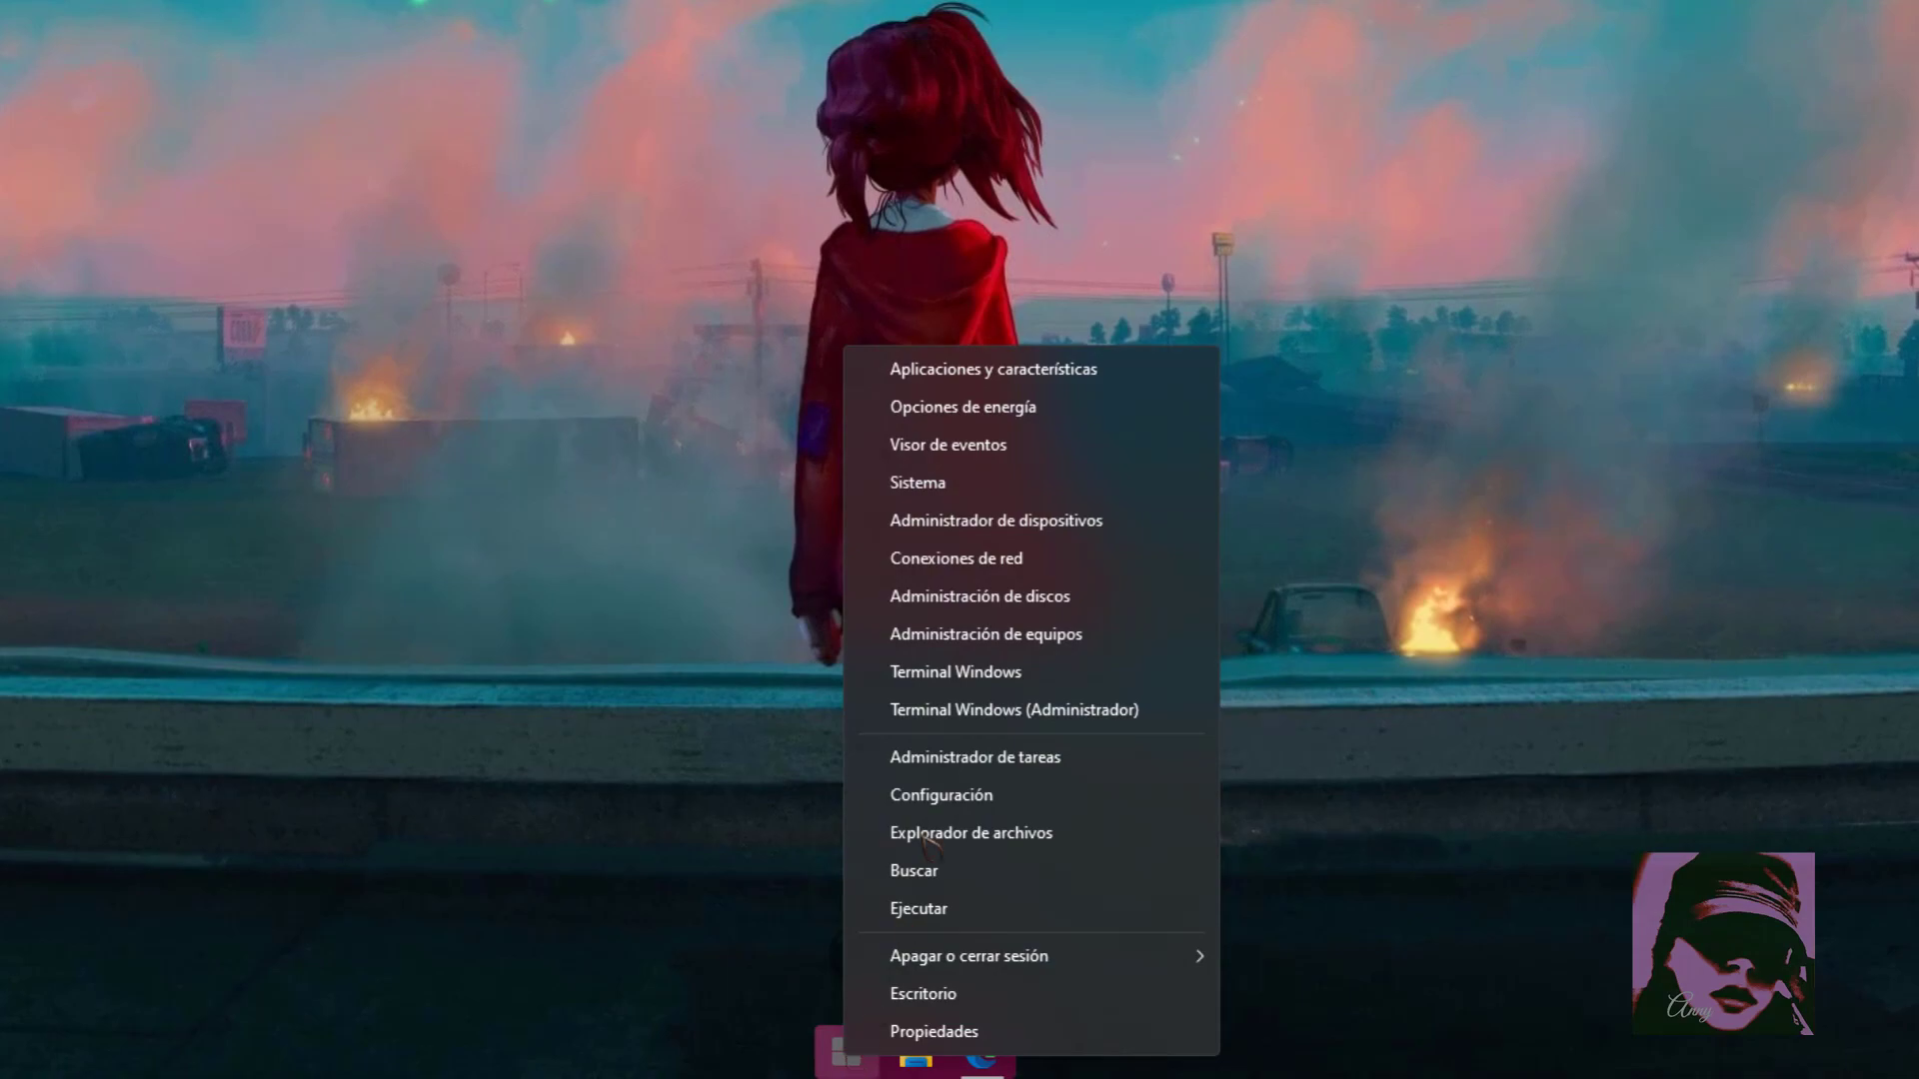
click(1088, 381)
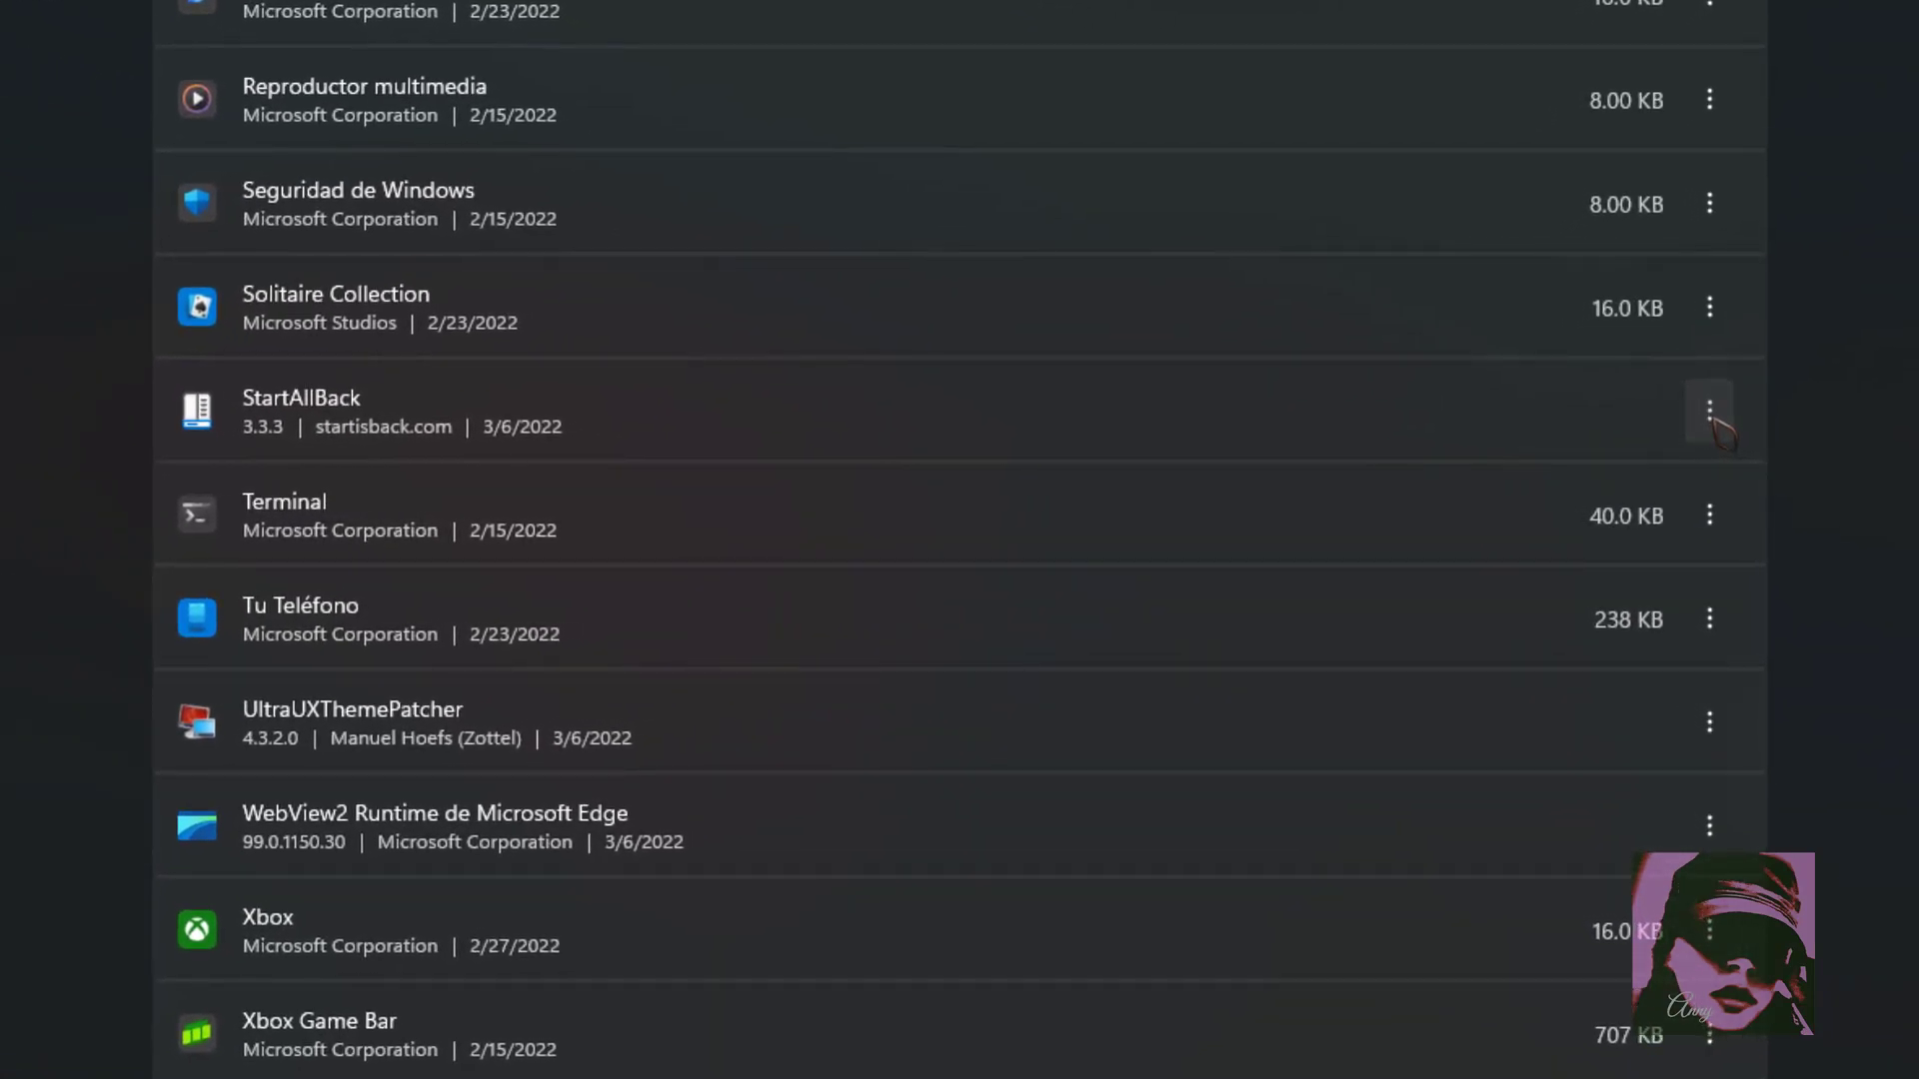
click(1666, 430)
click(1432, 530)
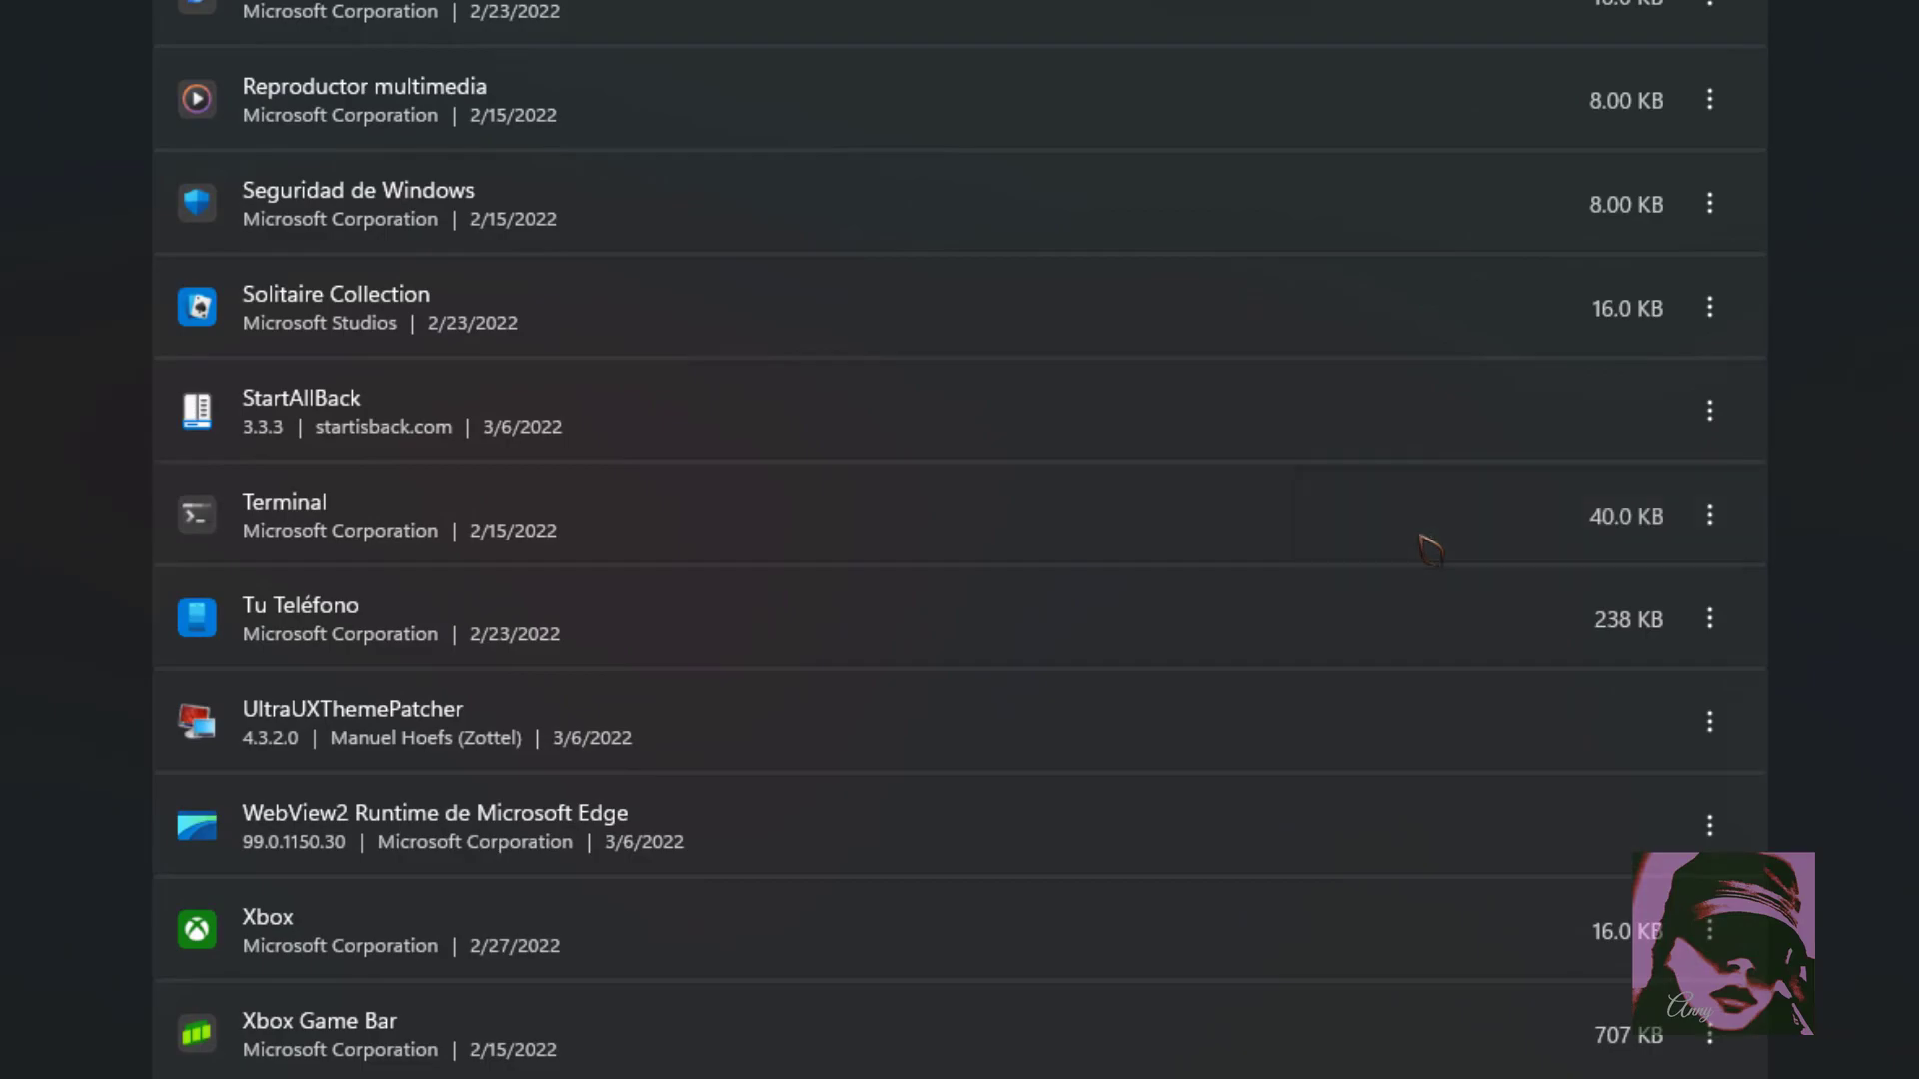
click(1640, 588)
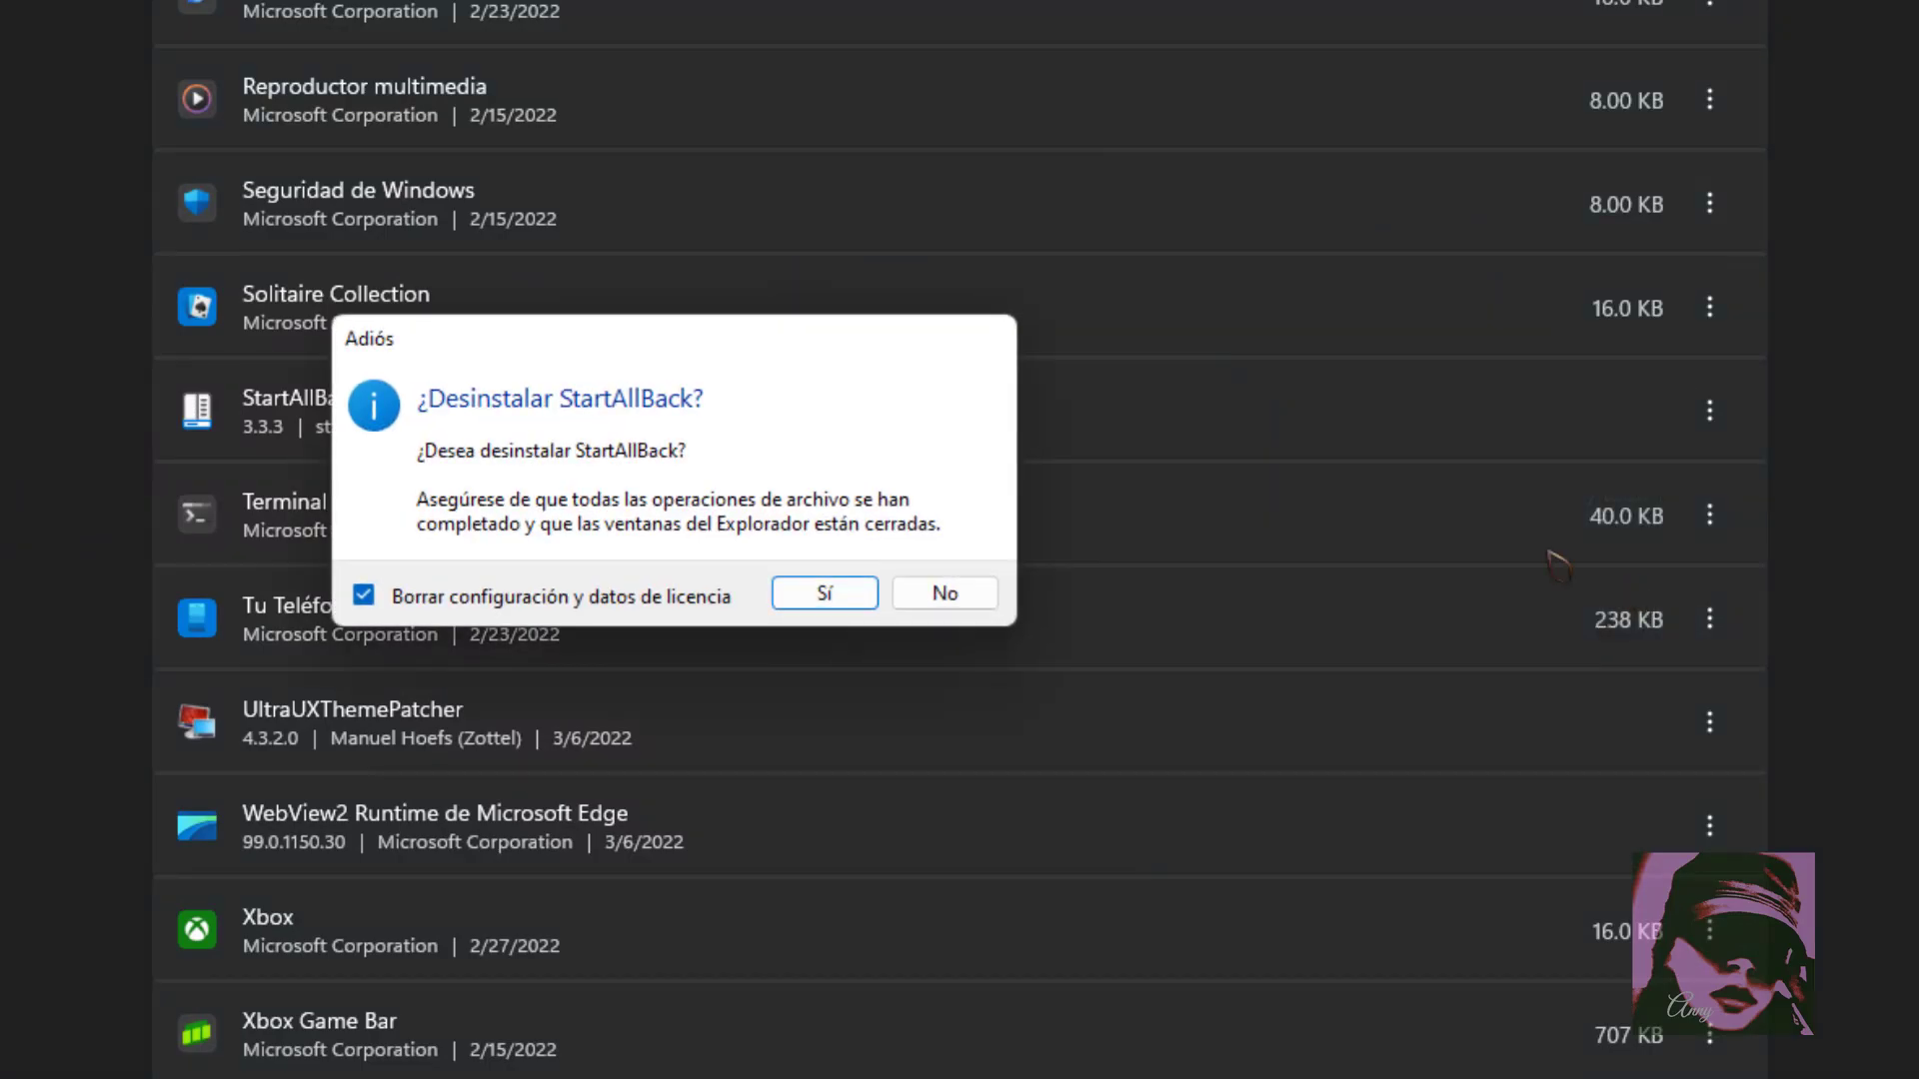
click(825, 595)
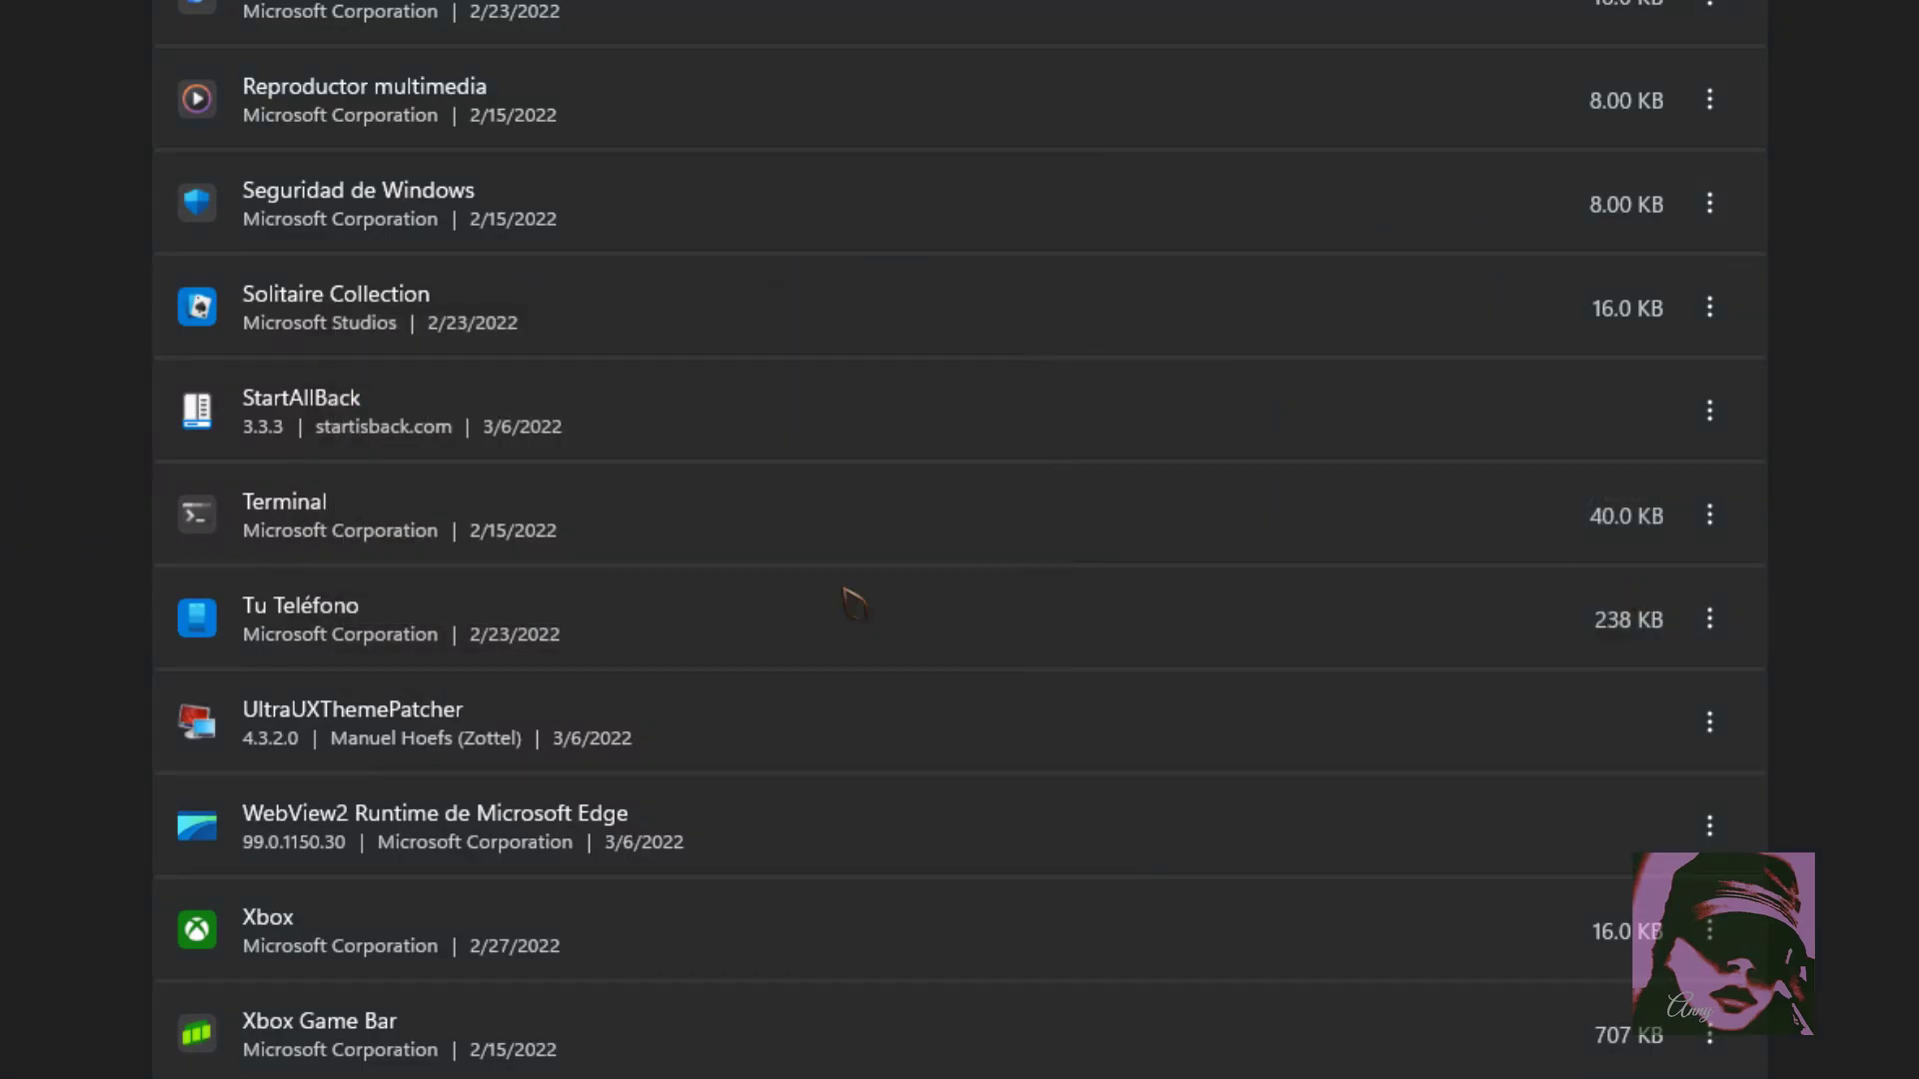